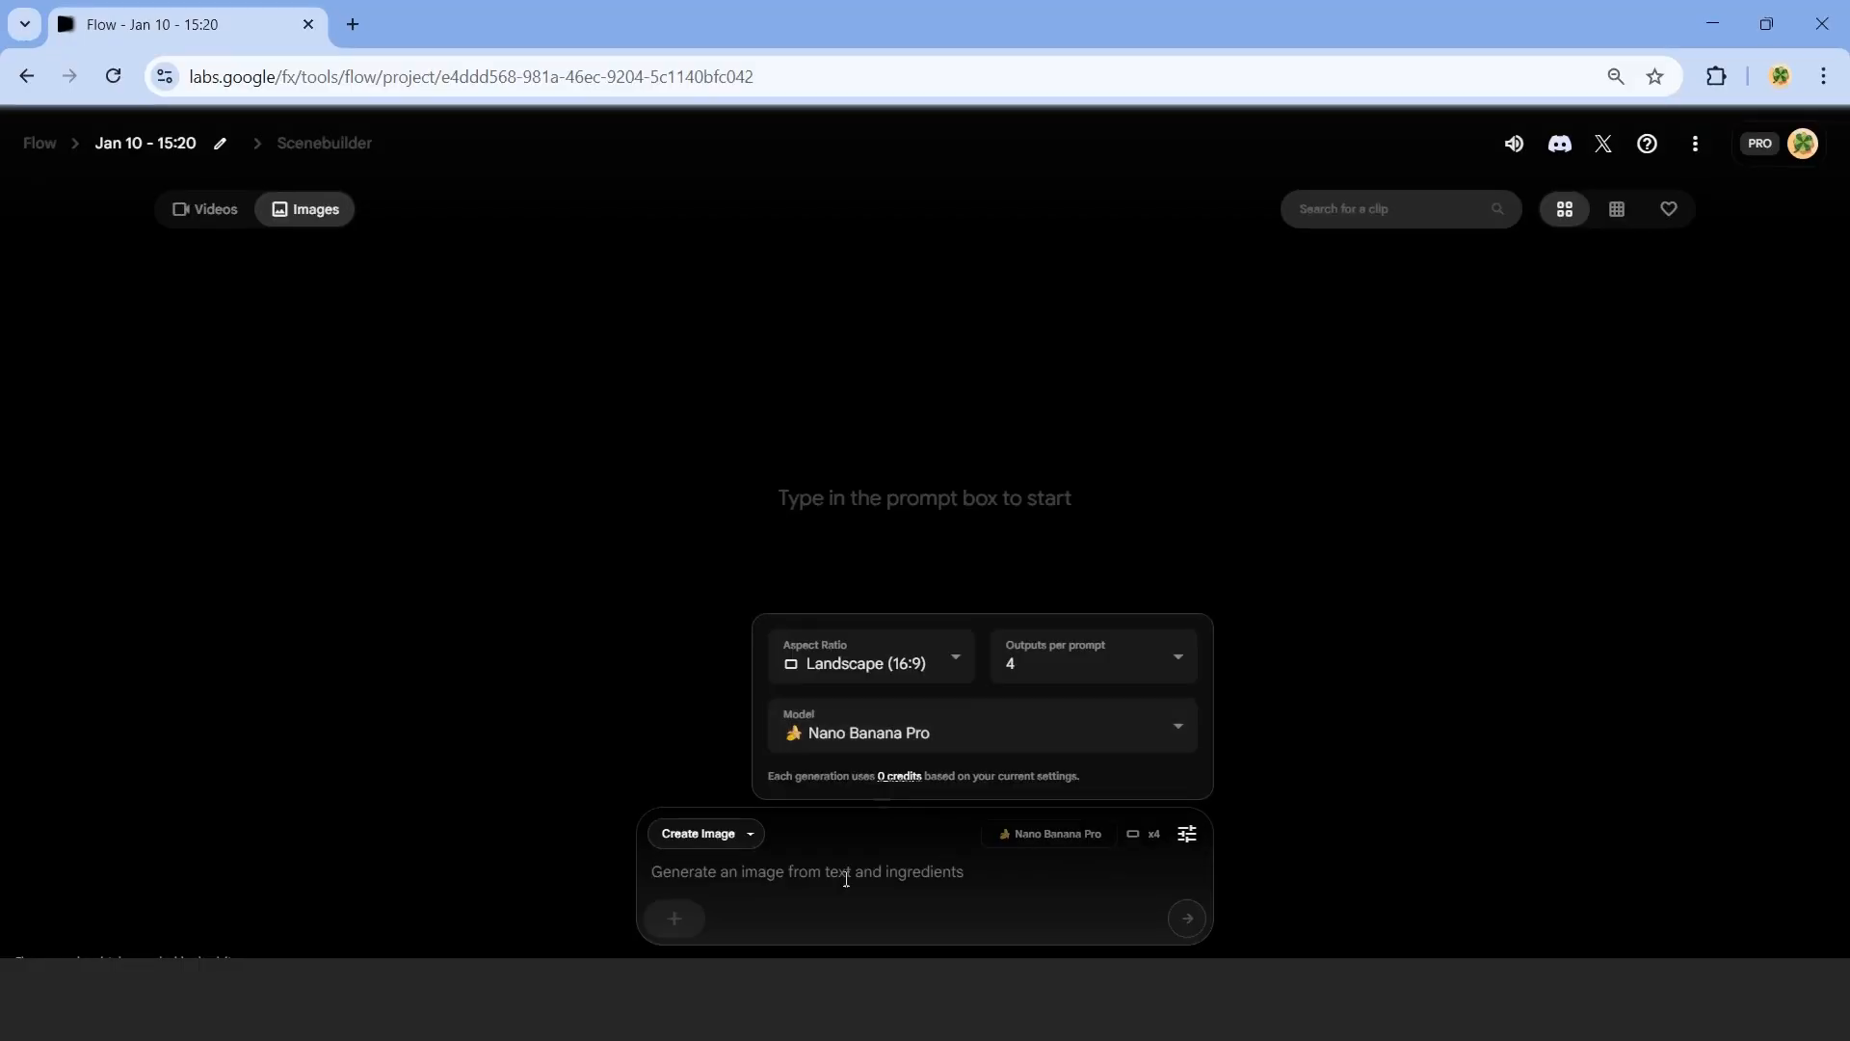
Generate images from the prompt "Create a high quality image : Podcast studio background with dual lighting".
left_click(846, 877)
type("Create a high quality image :")
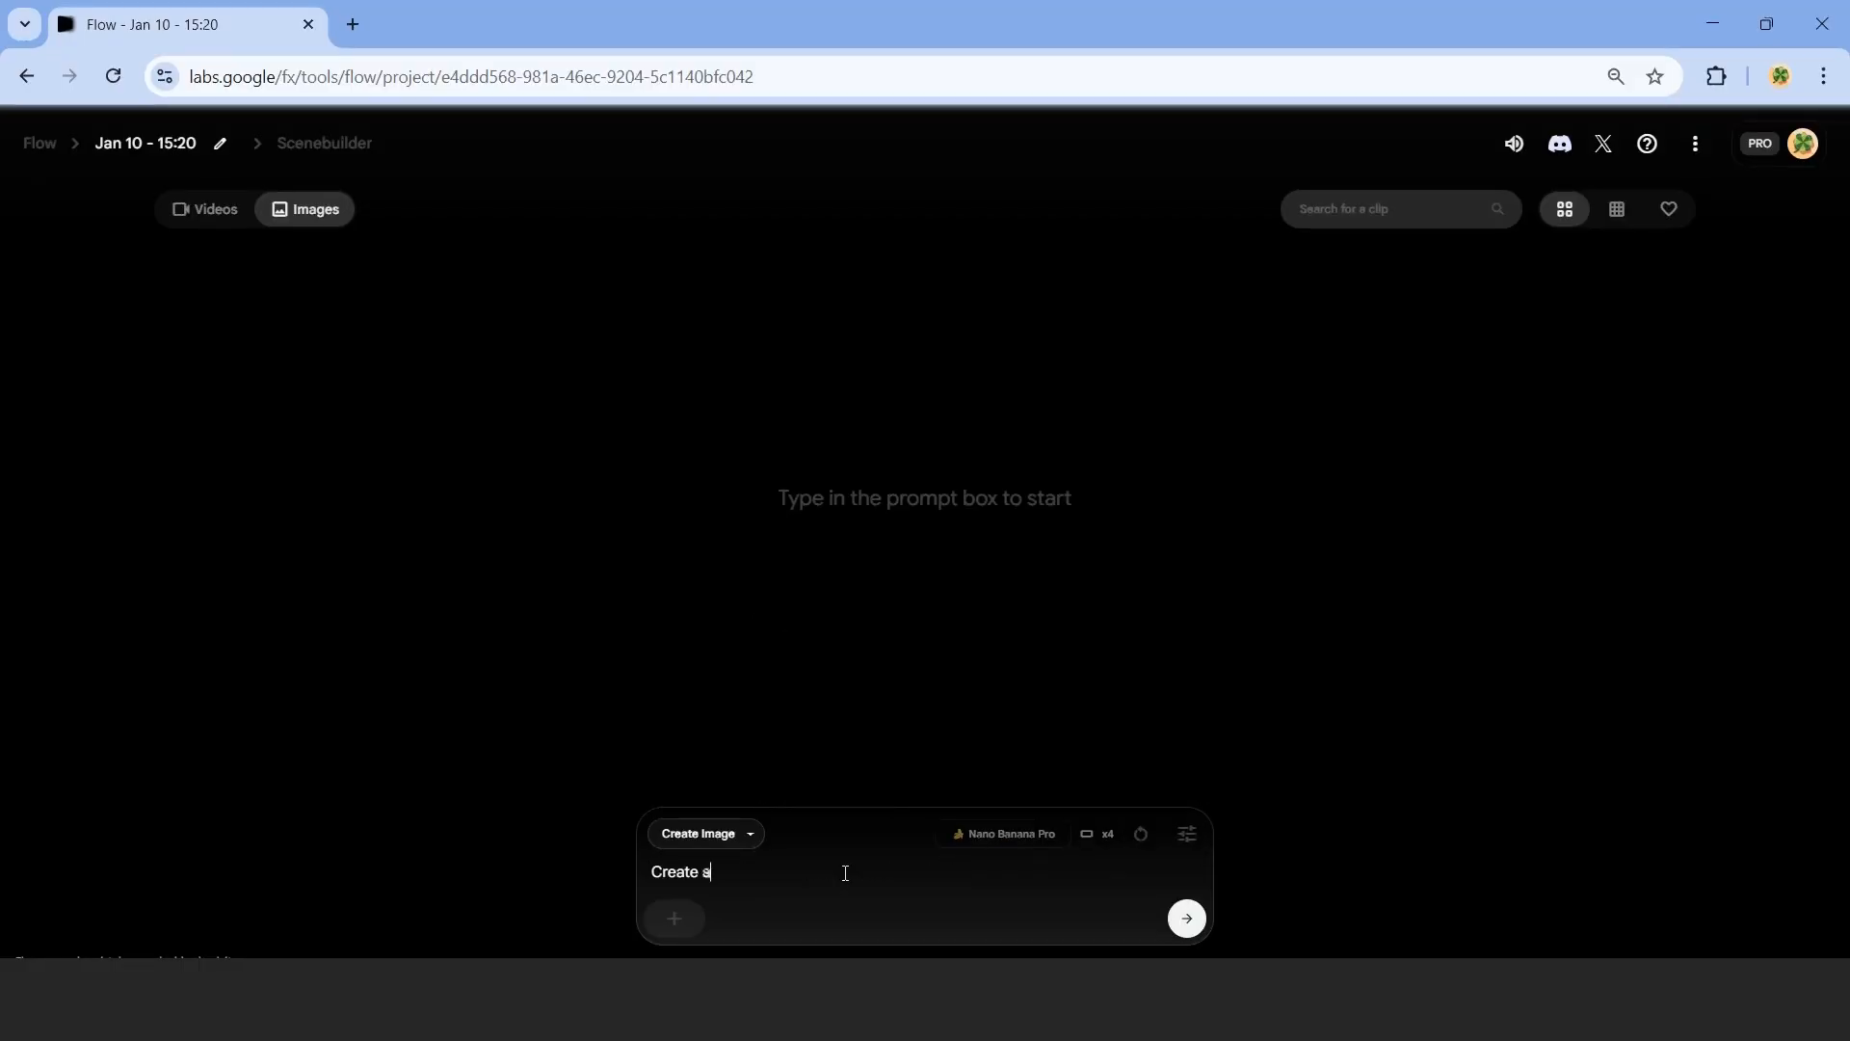
key("shift+Return")
type("Podcast studio background with dual lighting")
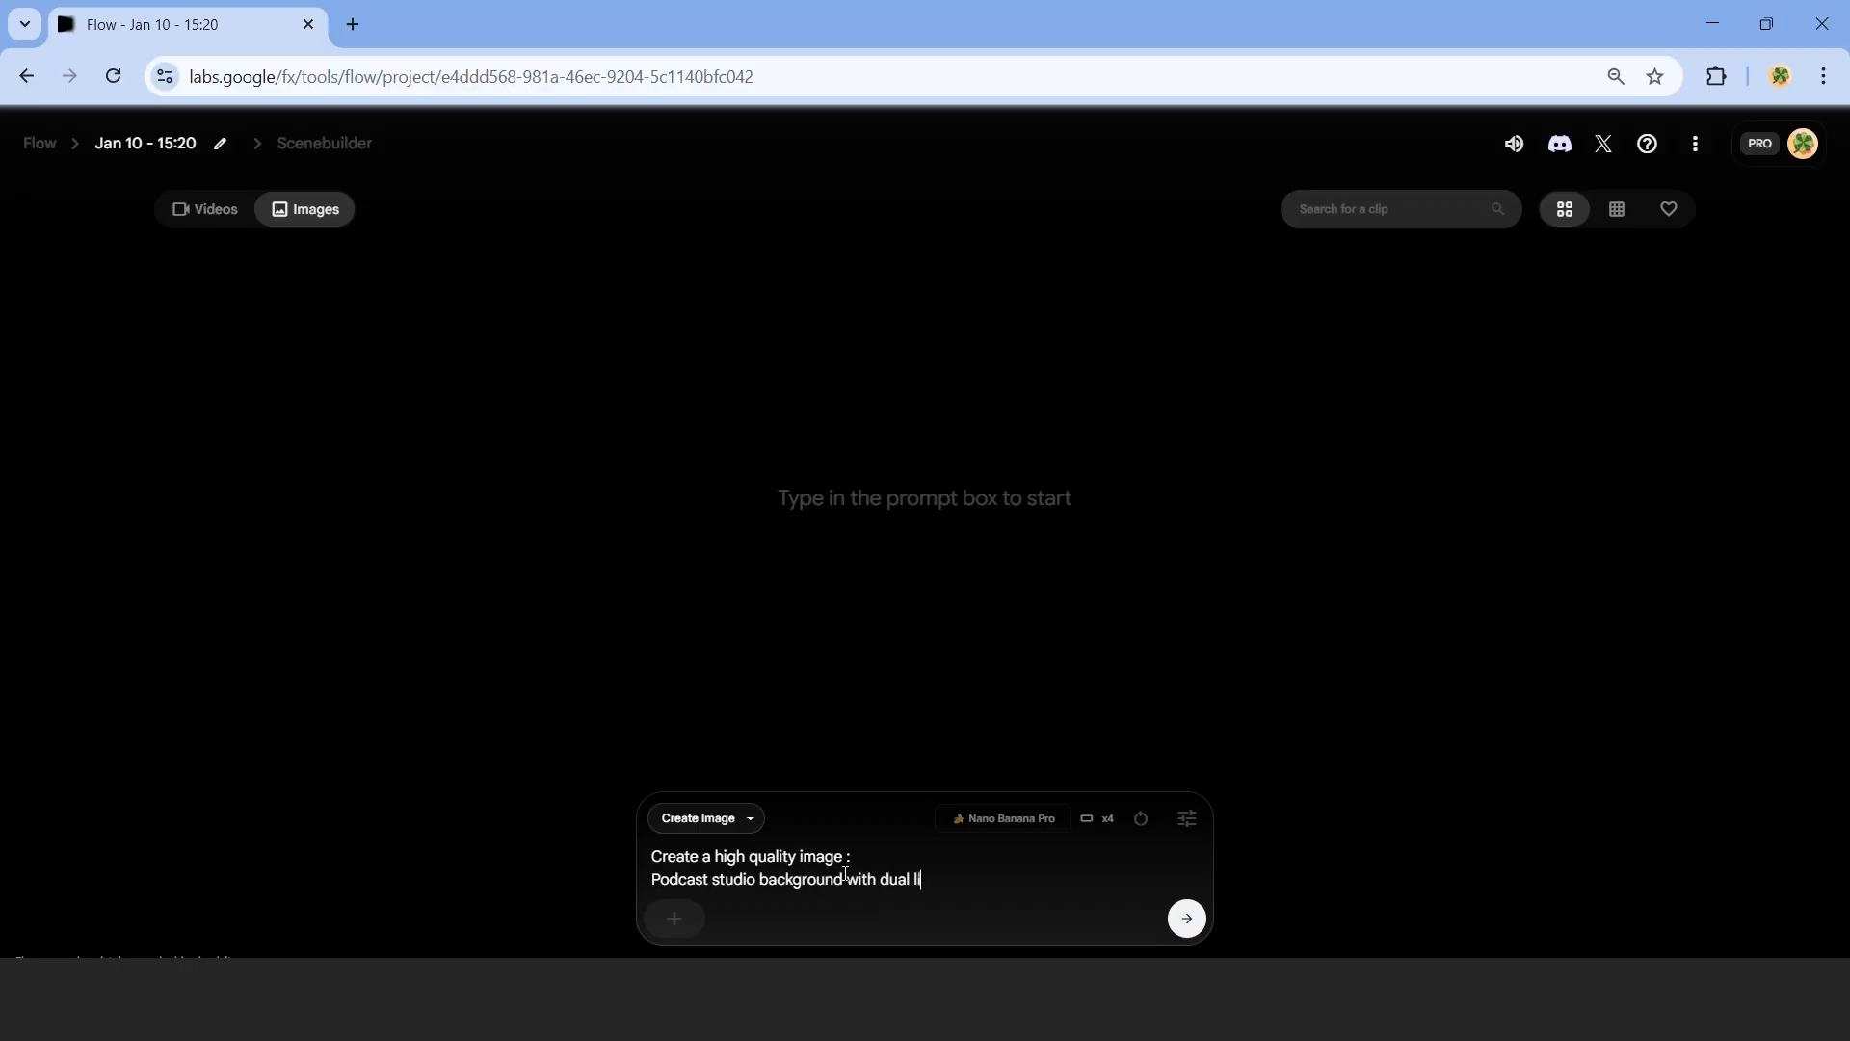
left_click(1187, 917)
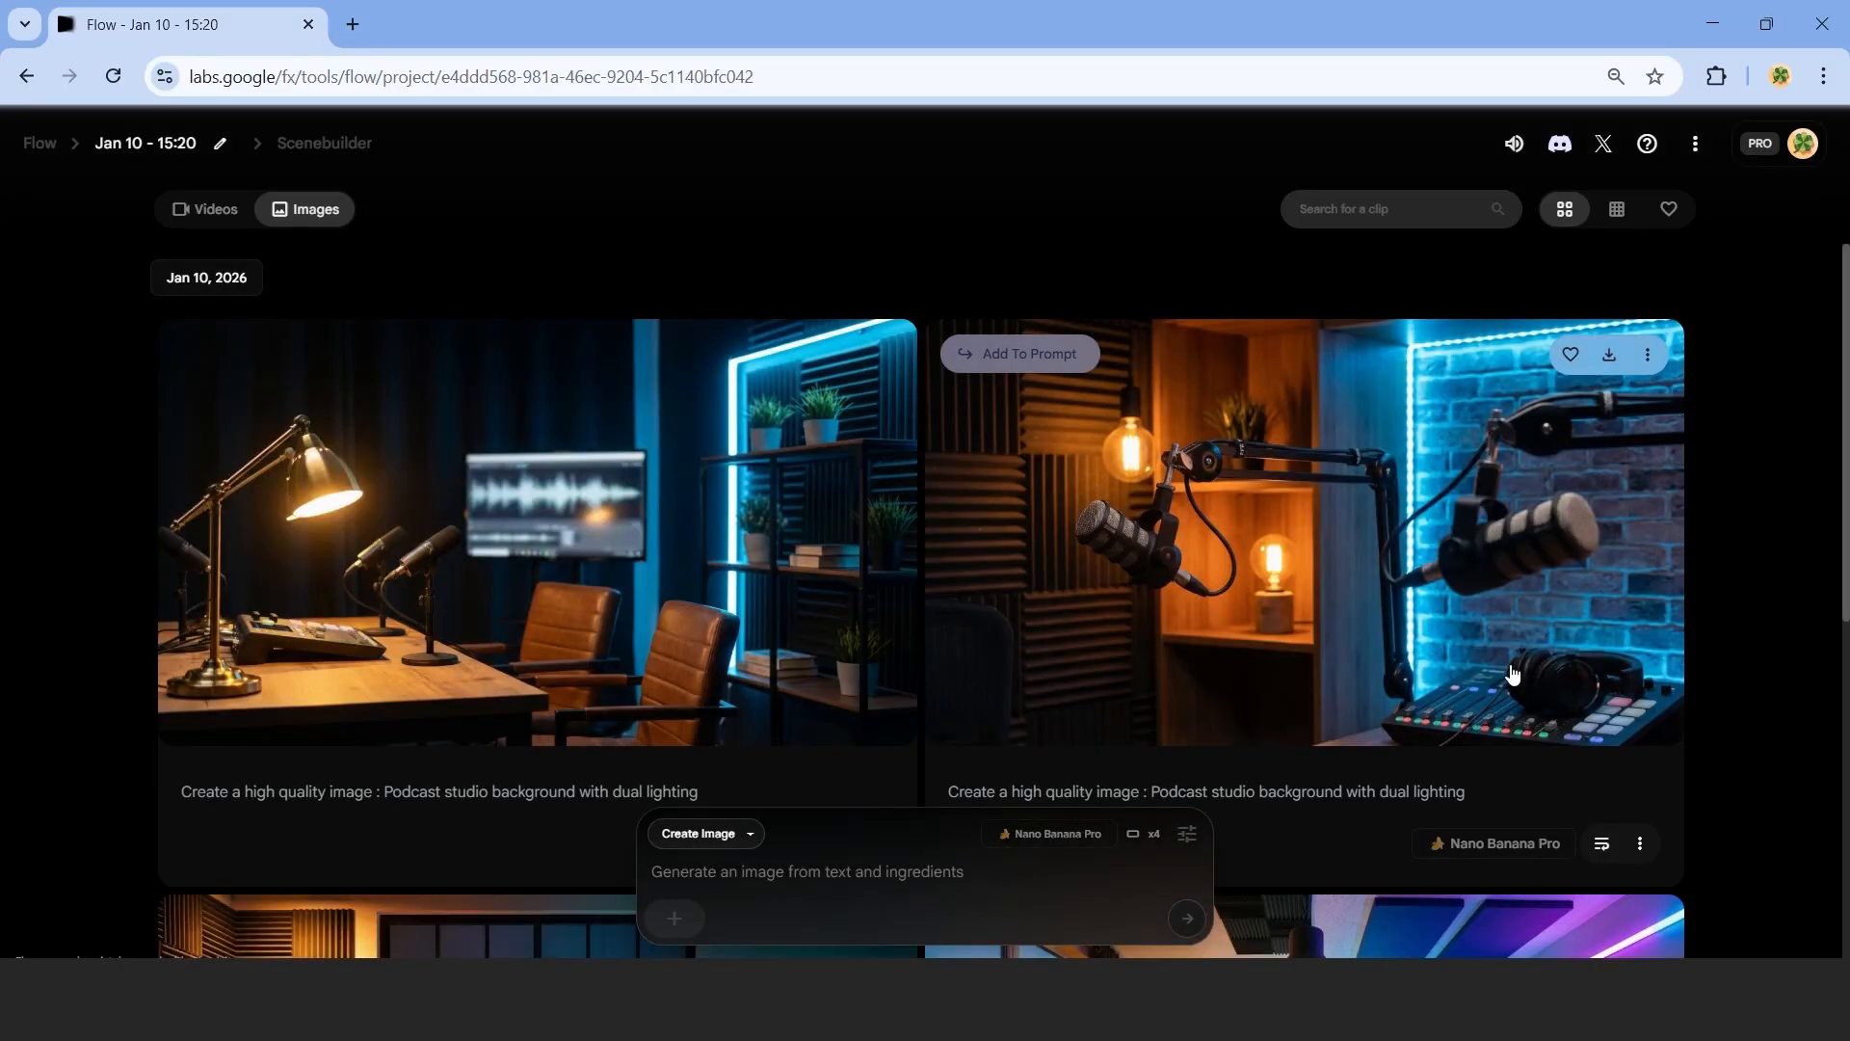
Edit the generated "THE ECHO CHAMBER" image with a prompt removing the center table and changing the light text to 'VARAIKALAI'.
scroll(1513, 675, "down", 5)
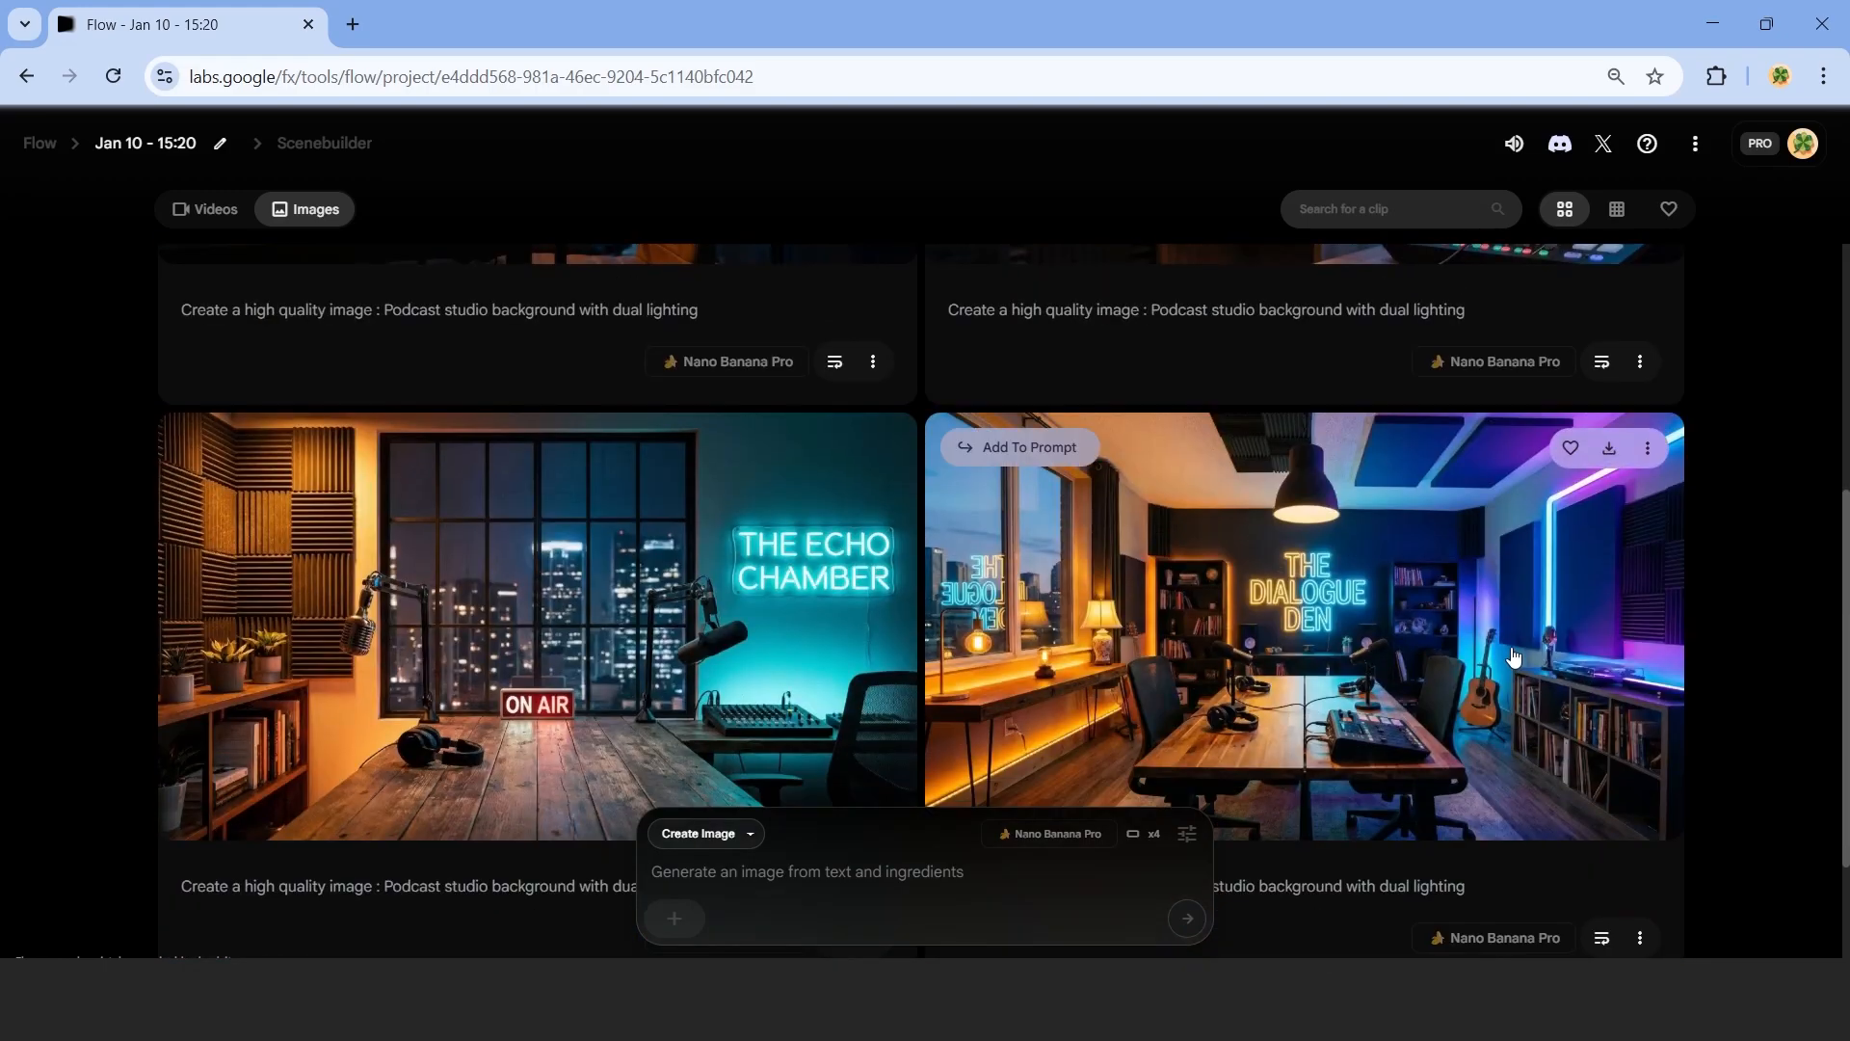
scroll(1512, 663, "down", 1)
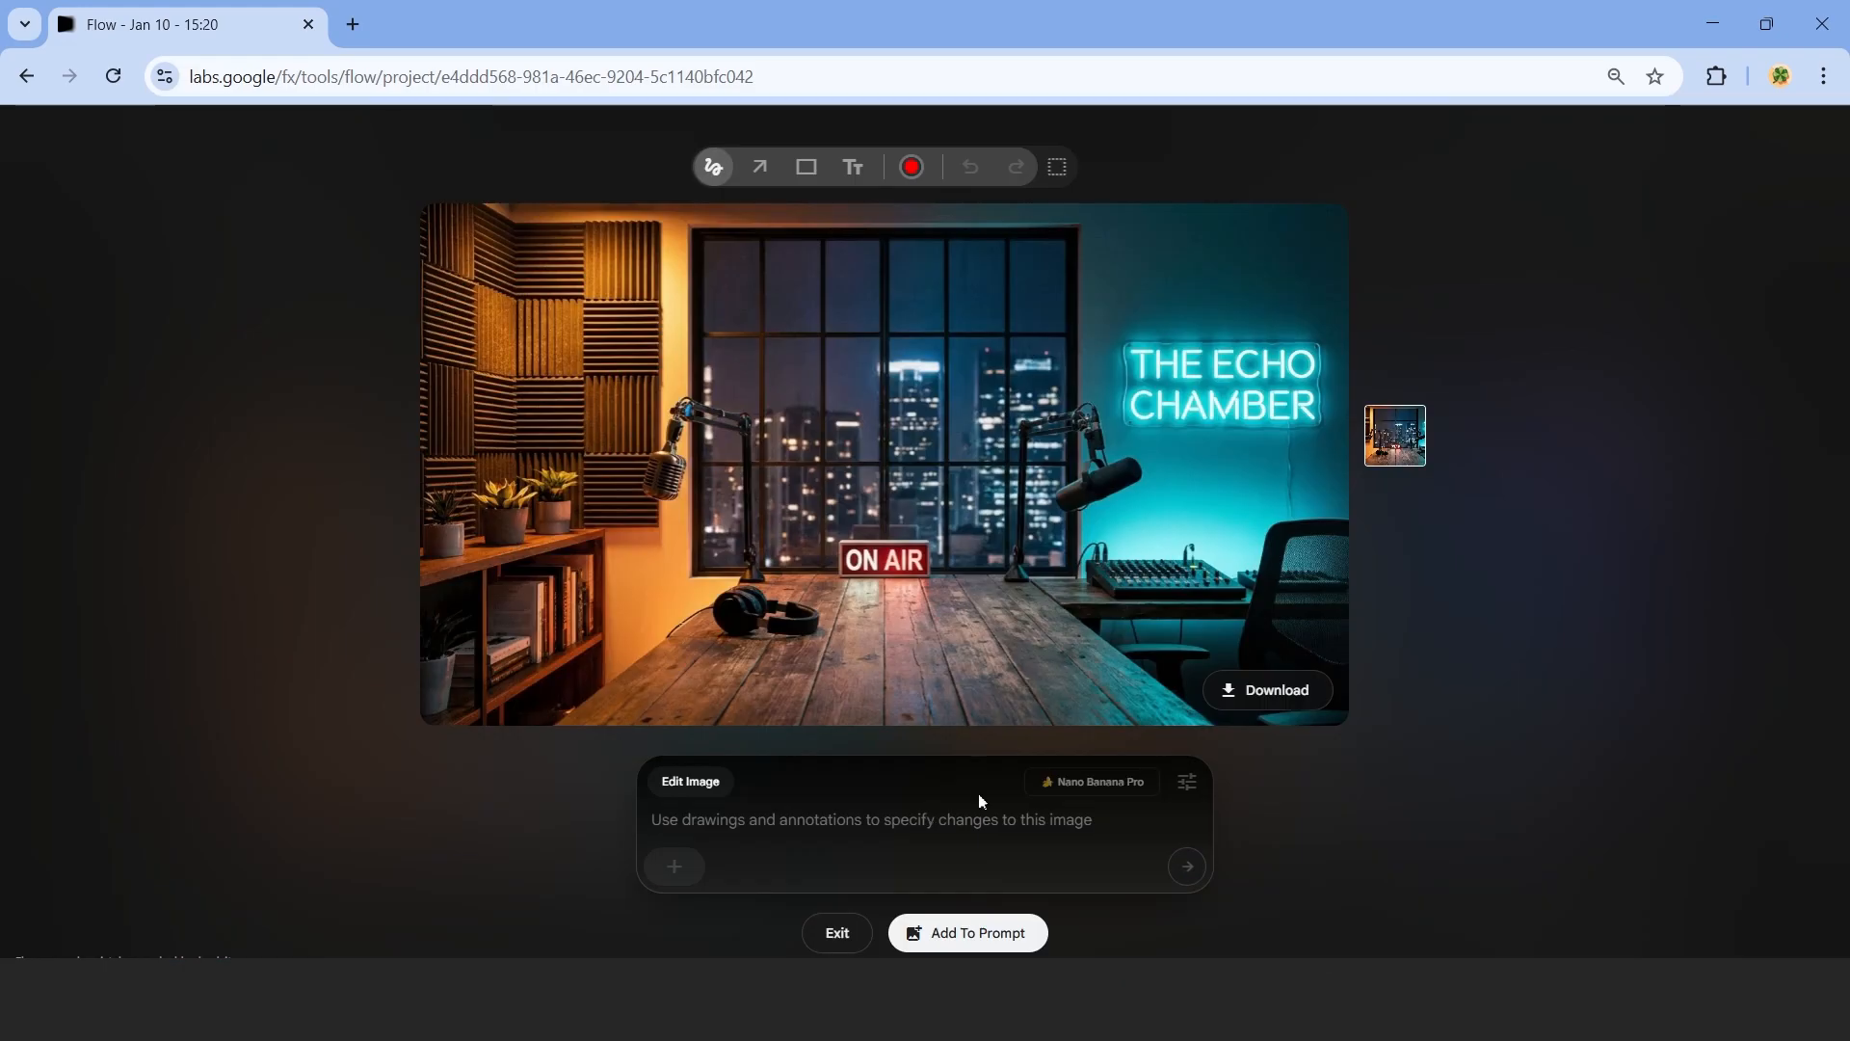
type("Remove center table")
key("shift+Return")
type("Change light text 'THE ECHO CHAMBER' to 'VARAIKALAI'")
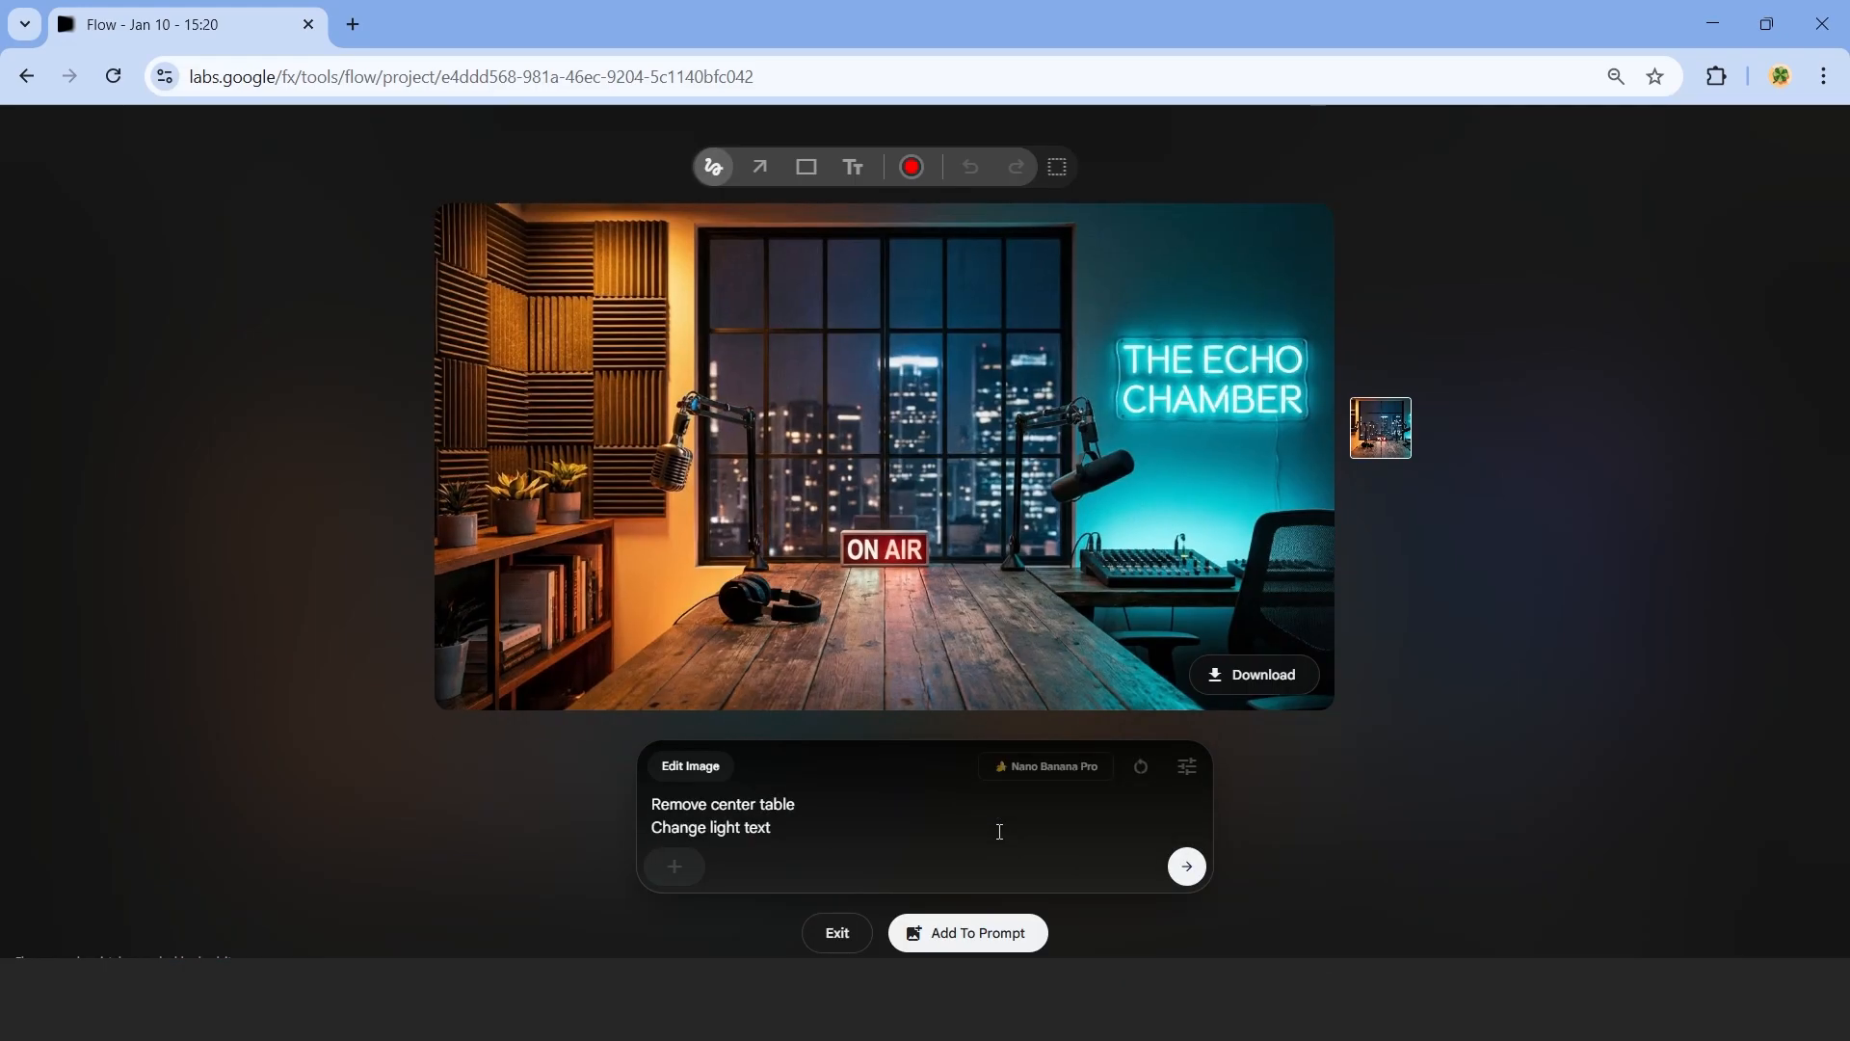
left_click(1196, 875)
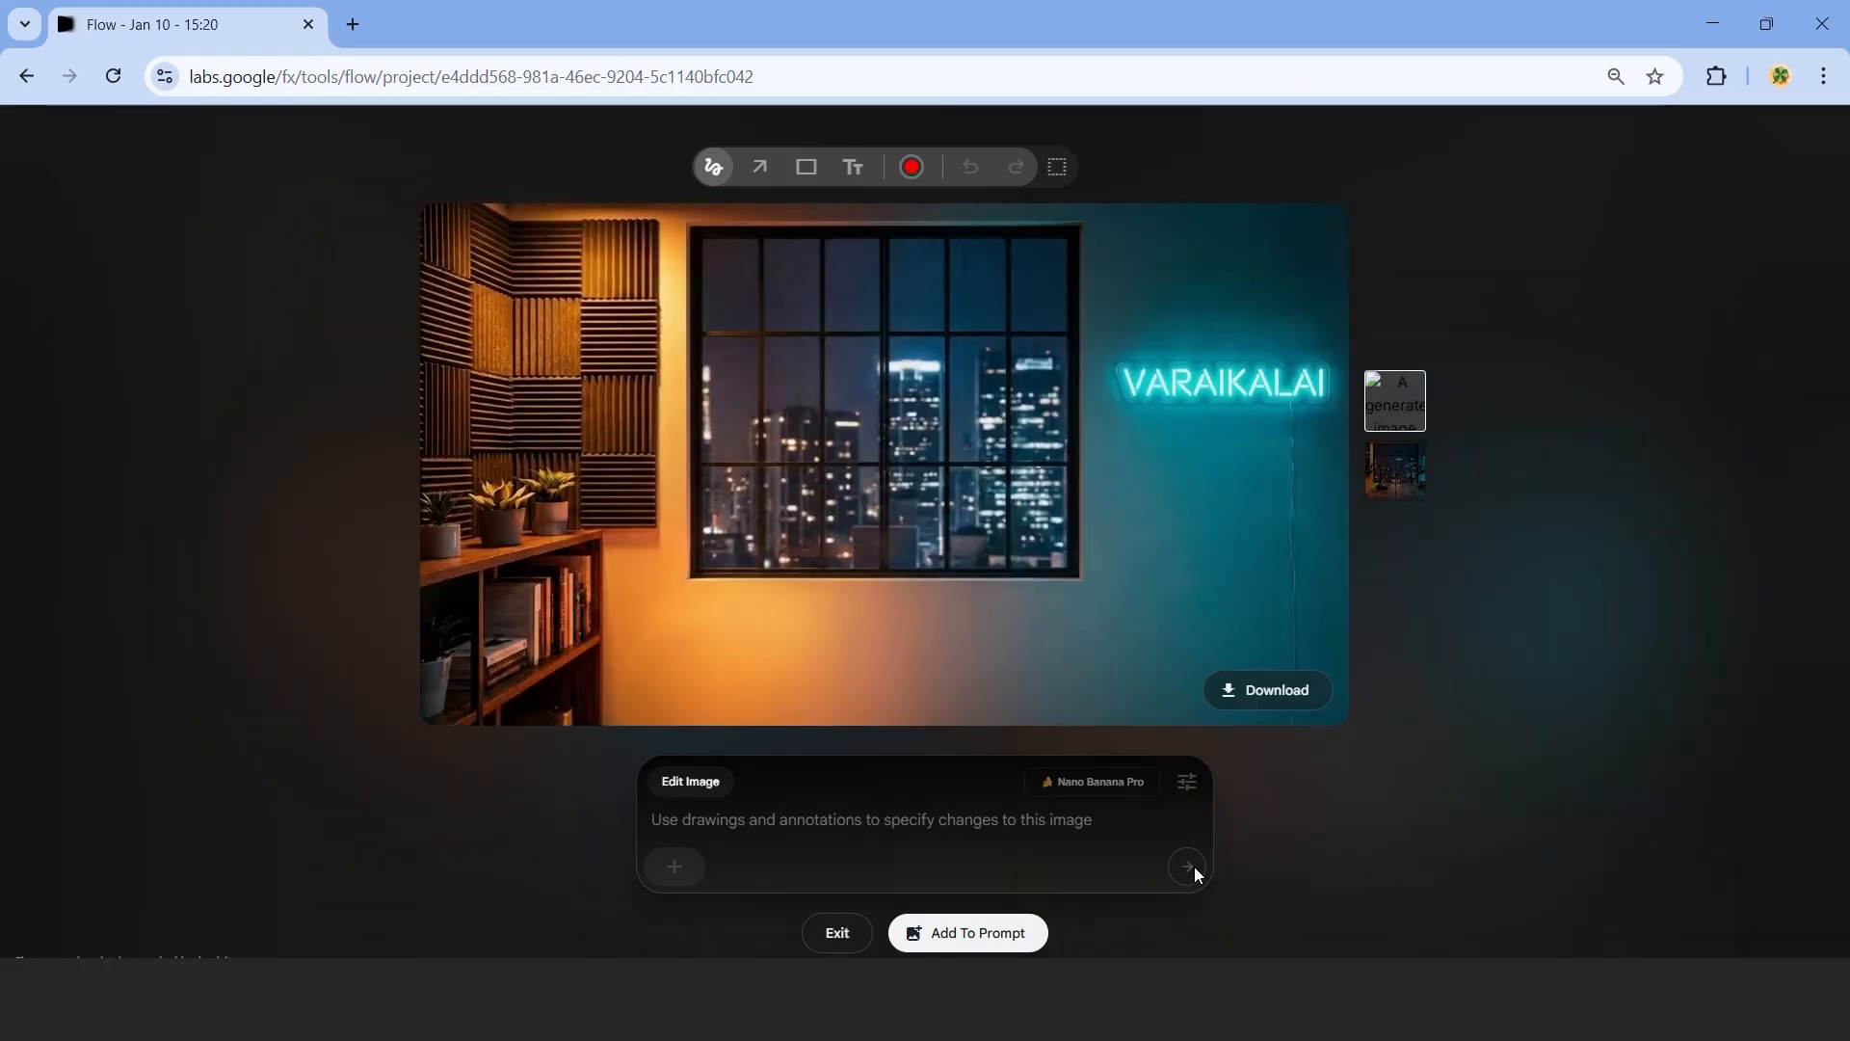
Submit the edit prompt "Add light bulbs on left and right top" for the studio image.
left_click(1021, 818)
type("Add light bulbs on left and right top")
left_click(1186, 865)
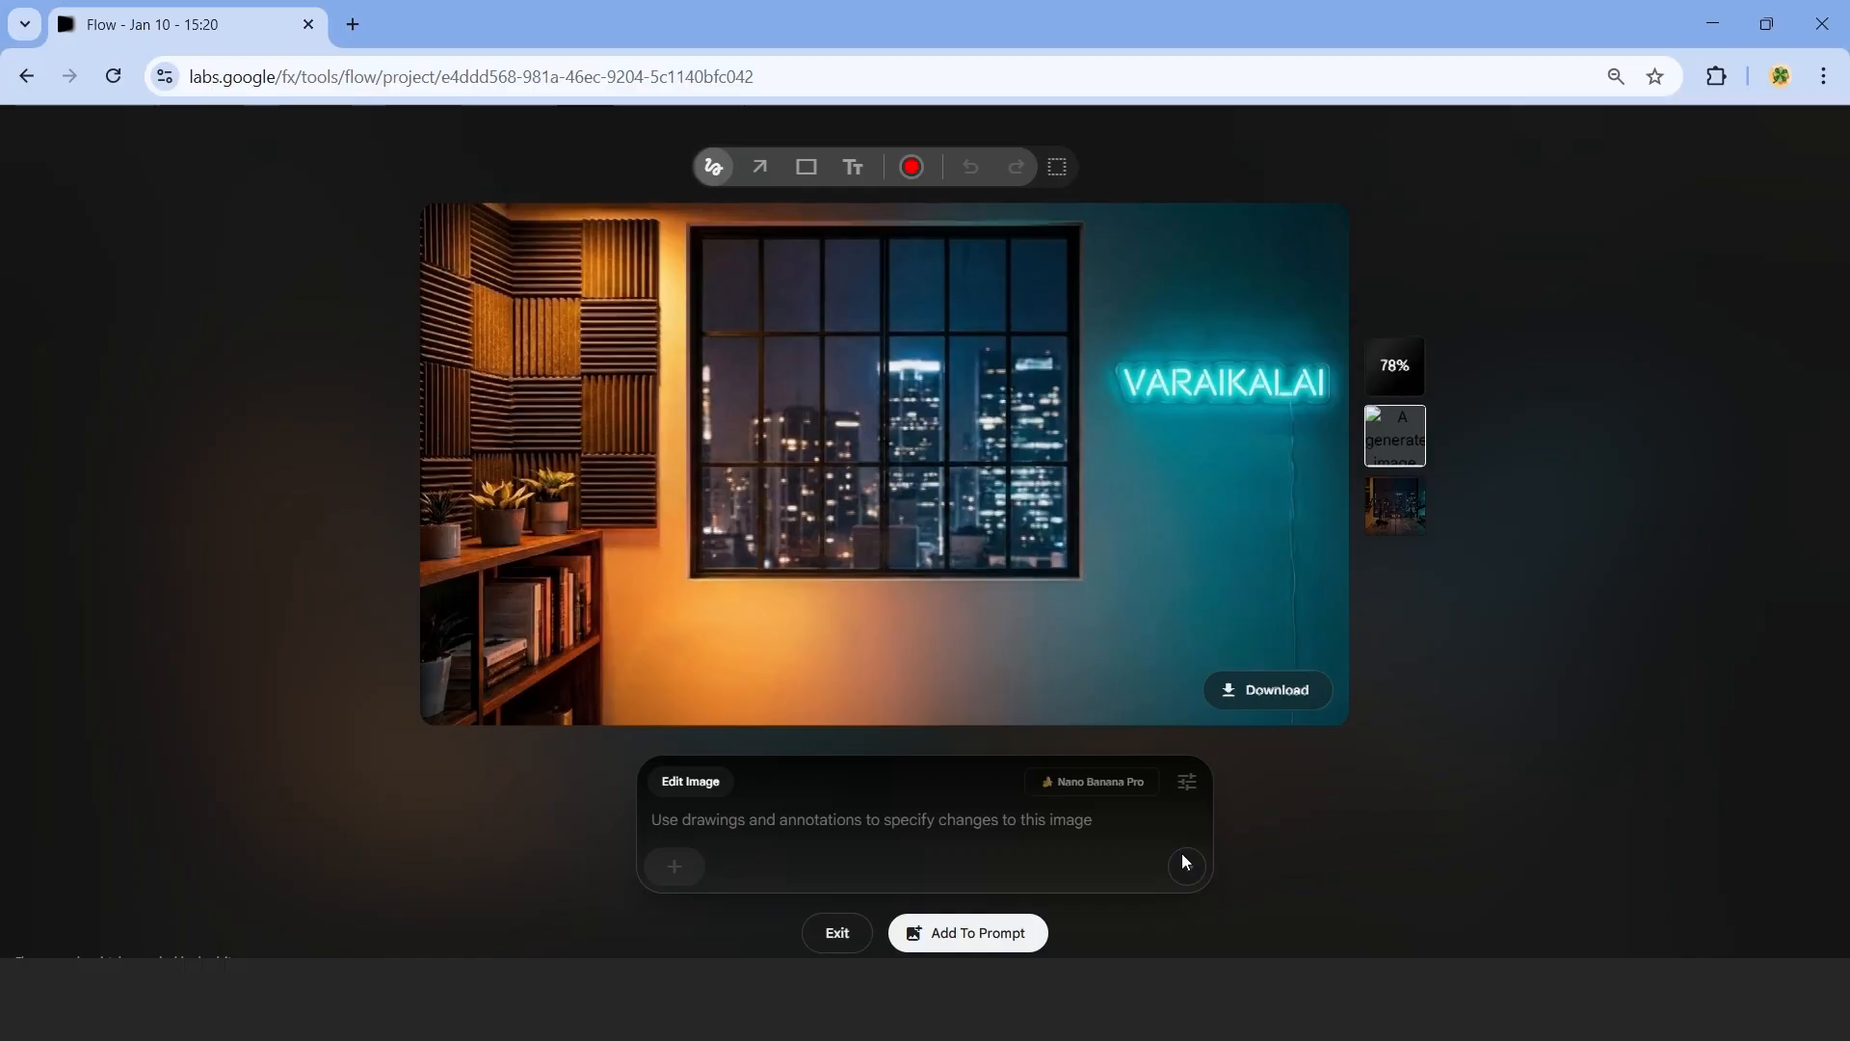
Prompt the edit to change the right top corner bulb's color to cyan, and download the resulting image.
type("change right top corner bulb color to cyan")
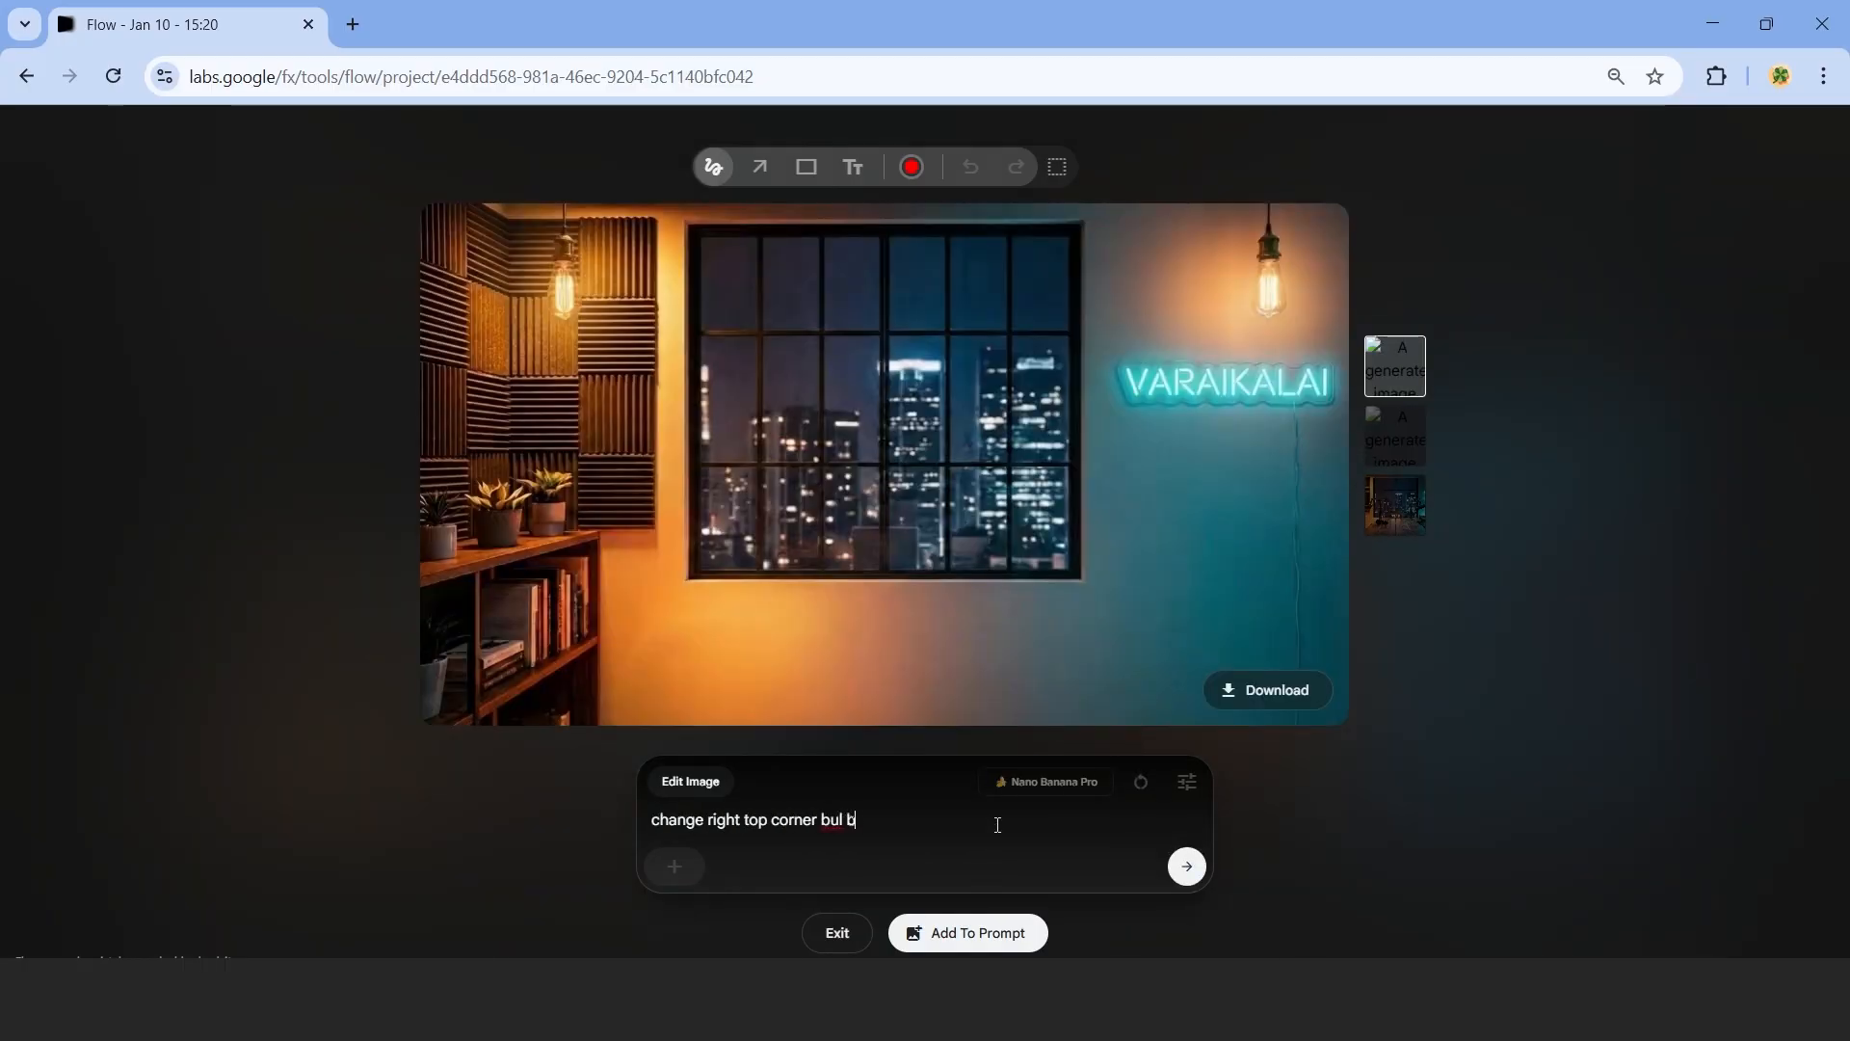
left_click(1193, 868)
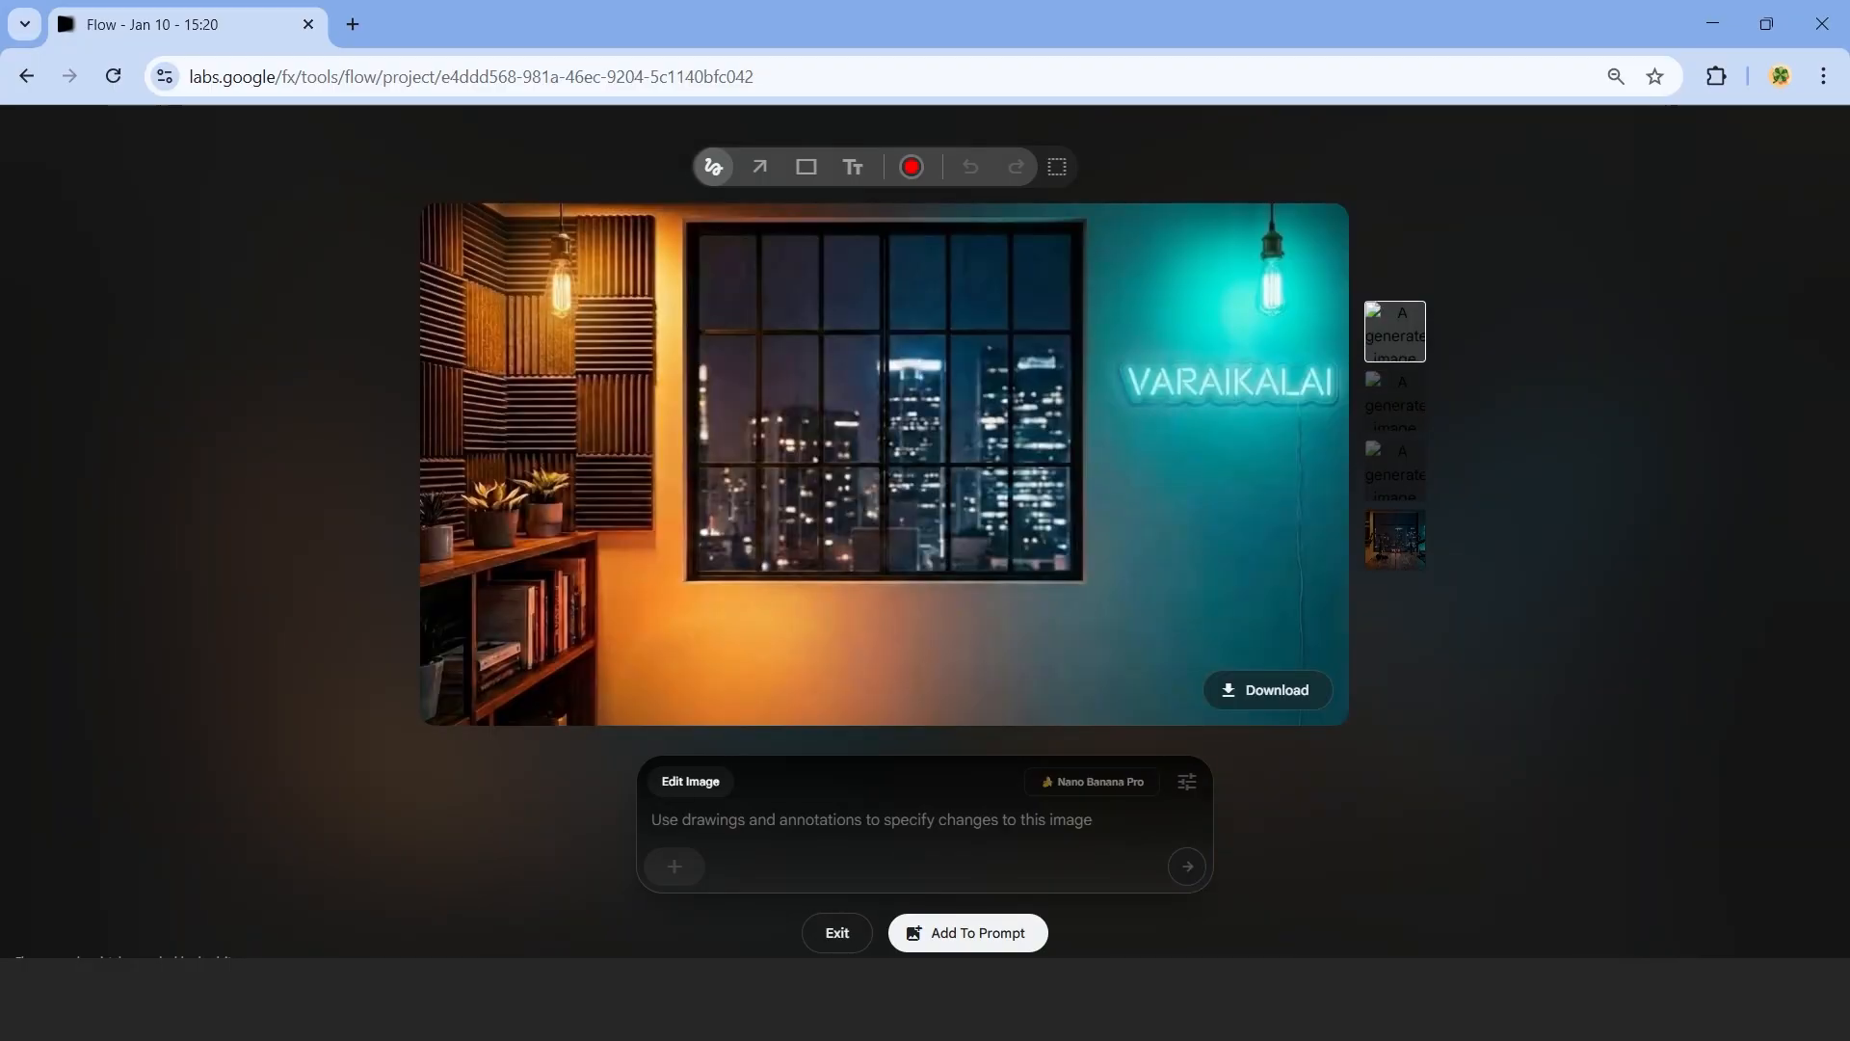
left_click(1283, 708)
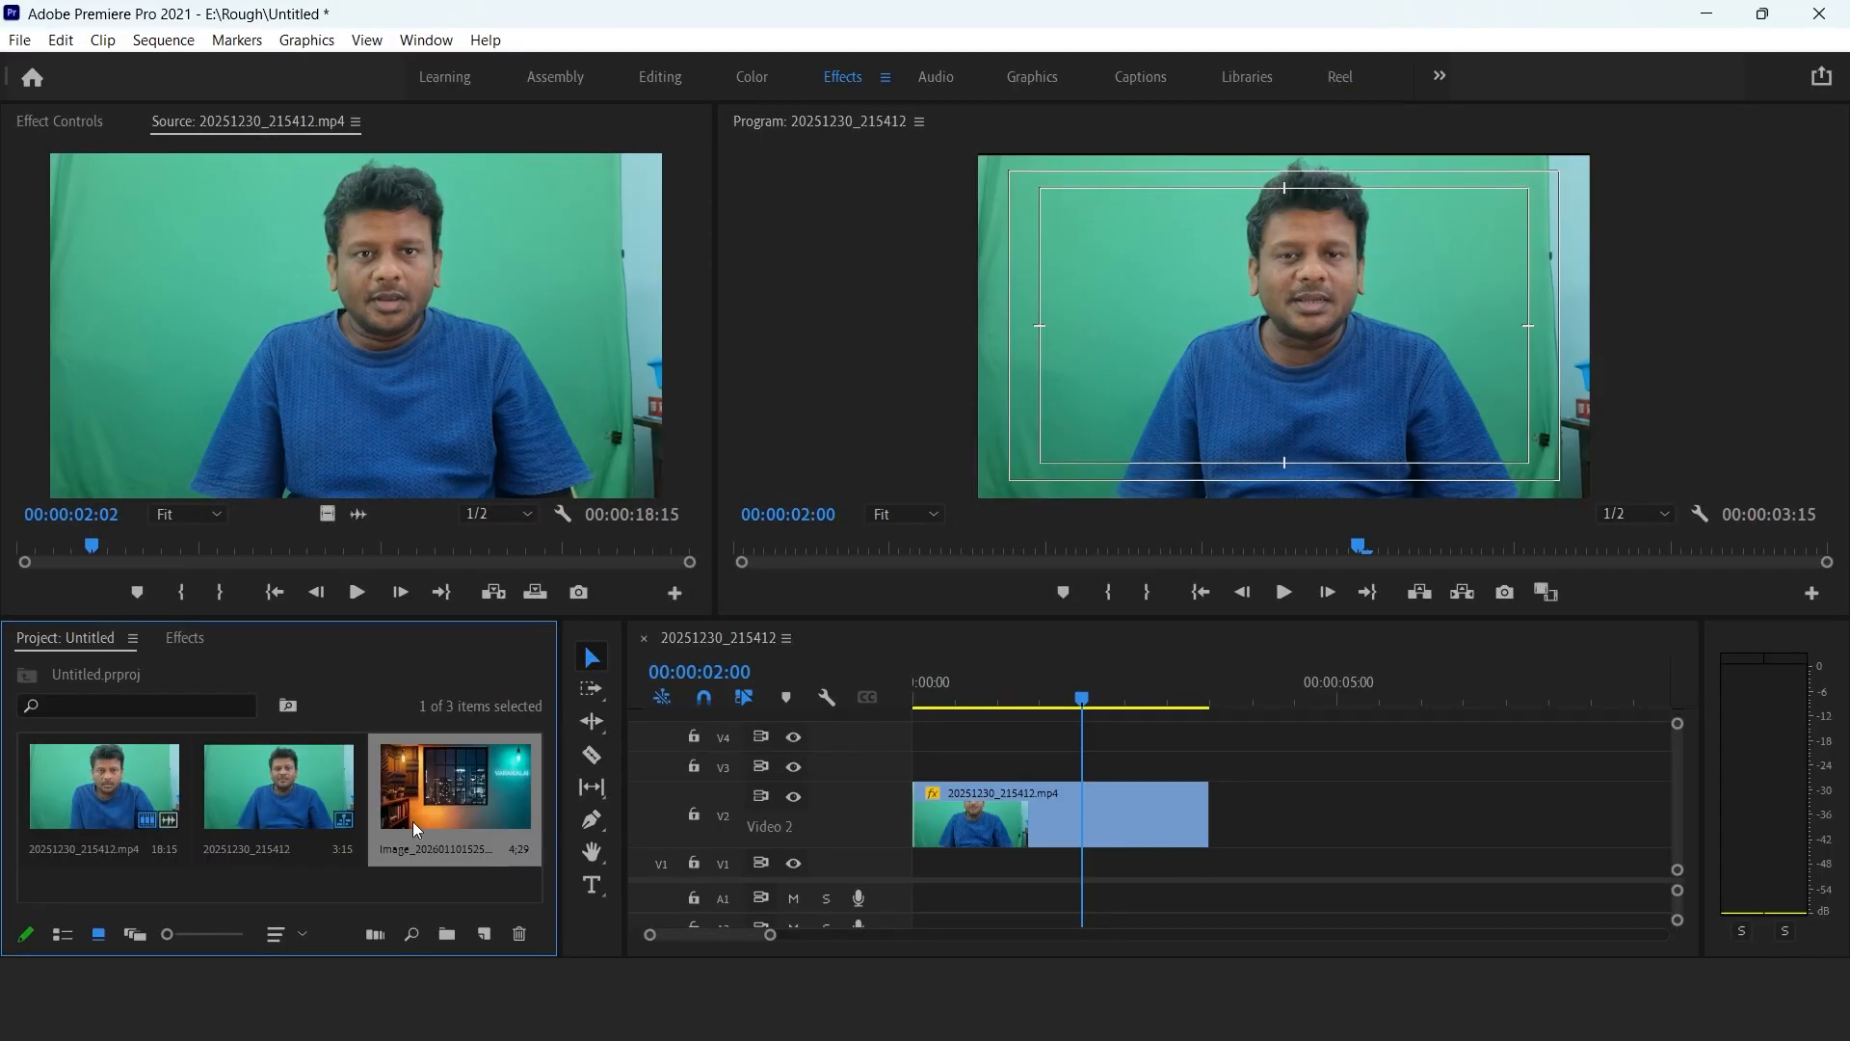
In Premiere Pro, place the studio image on track V1 beneath the green screen clip and trim it to the clip's end.
double_click(413, 813)
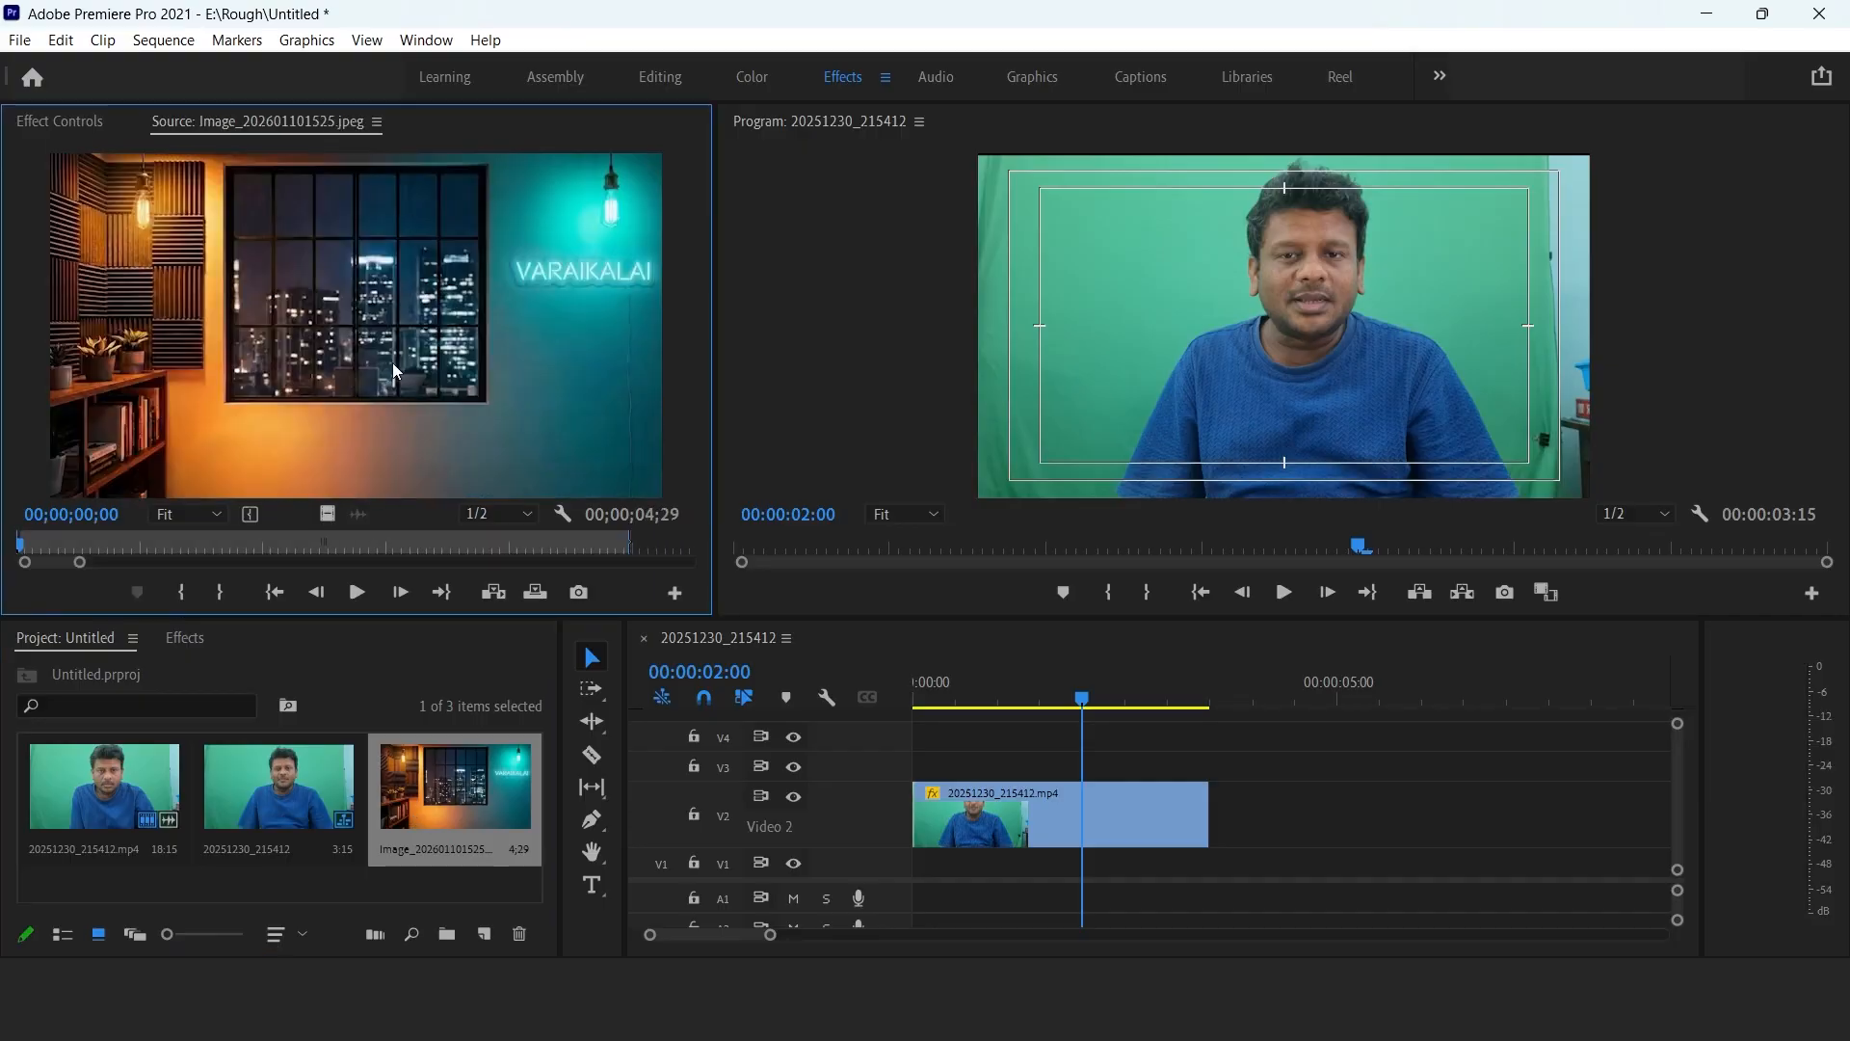
left_click_drag(523, 447, 914, 854)
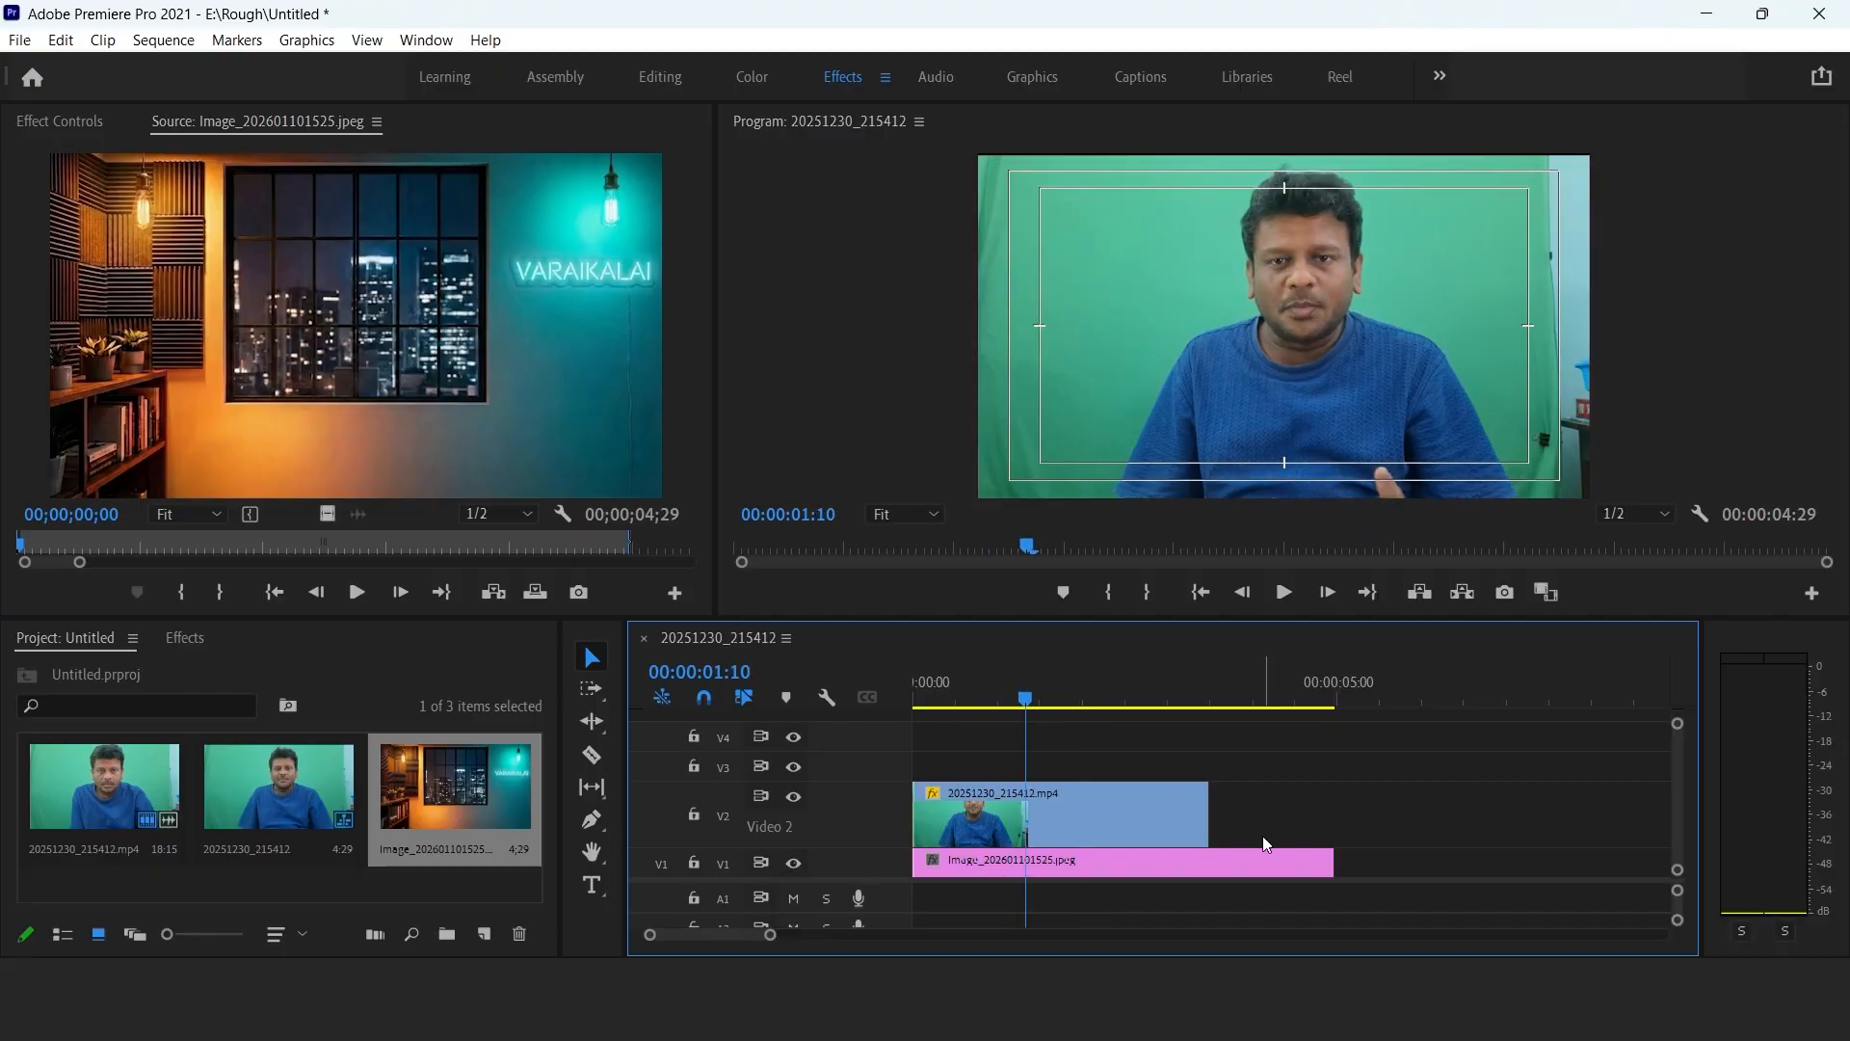
left_click_drag(1332, 861, 1204, 856)
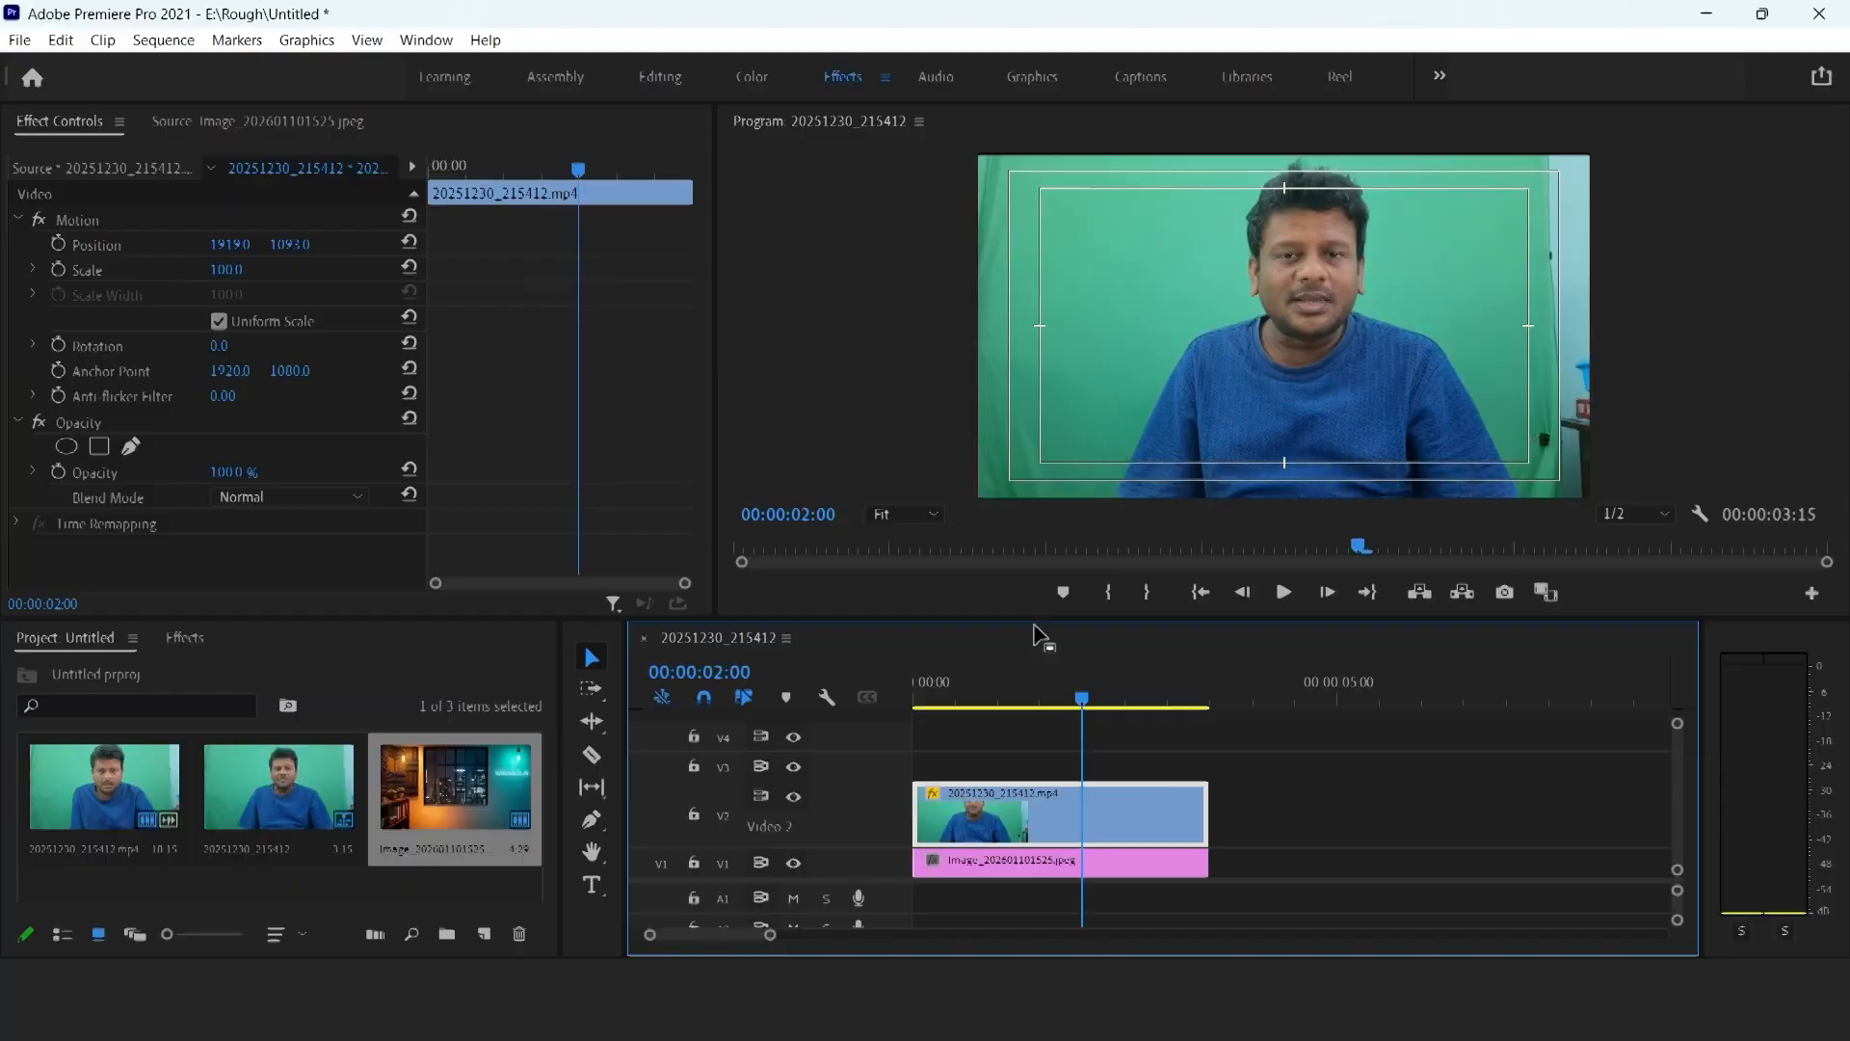
Apply the Crop effect to the green screen clip on V2 with Left 15% and Right 12%.
left_click(183, 639)
left_click(143, 668)
type("crop")
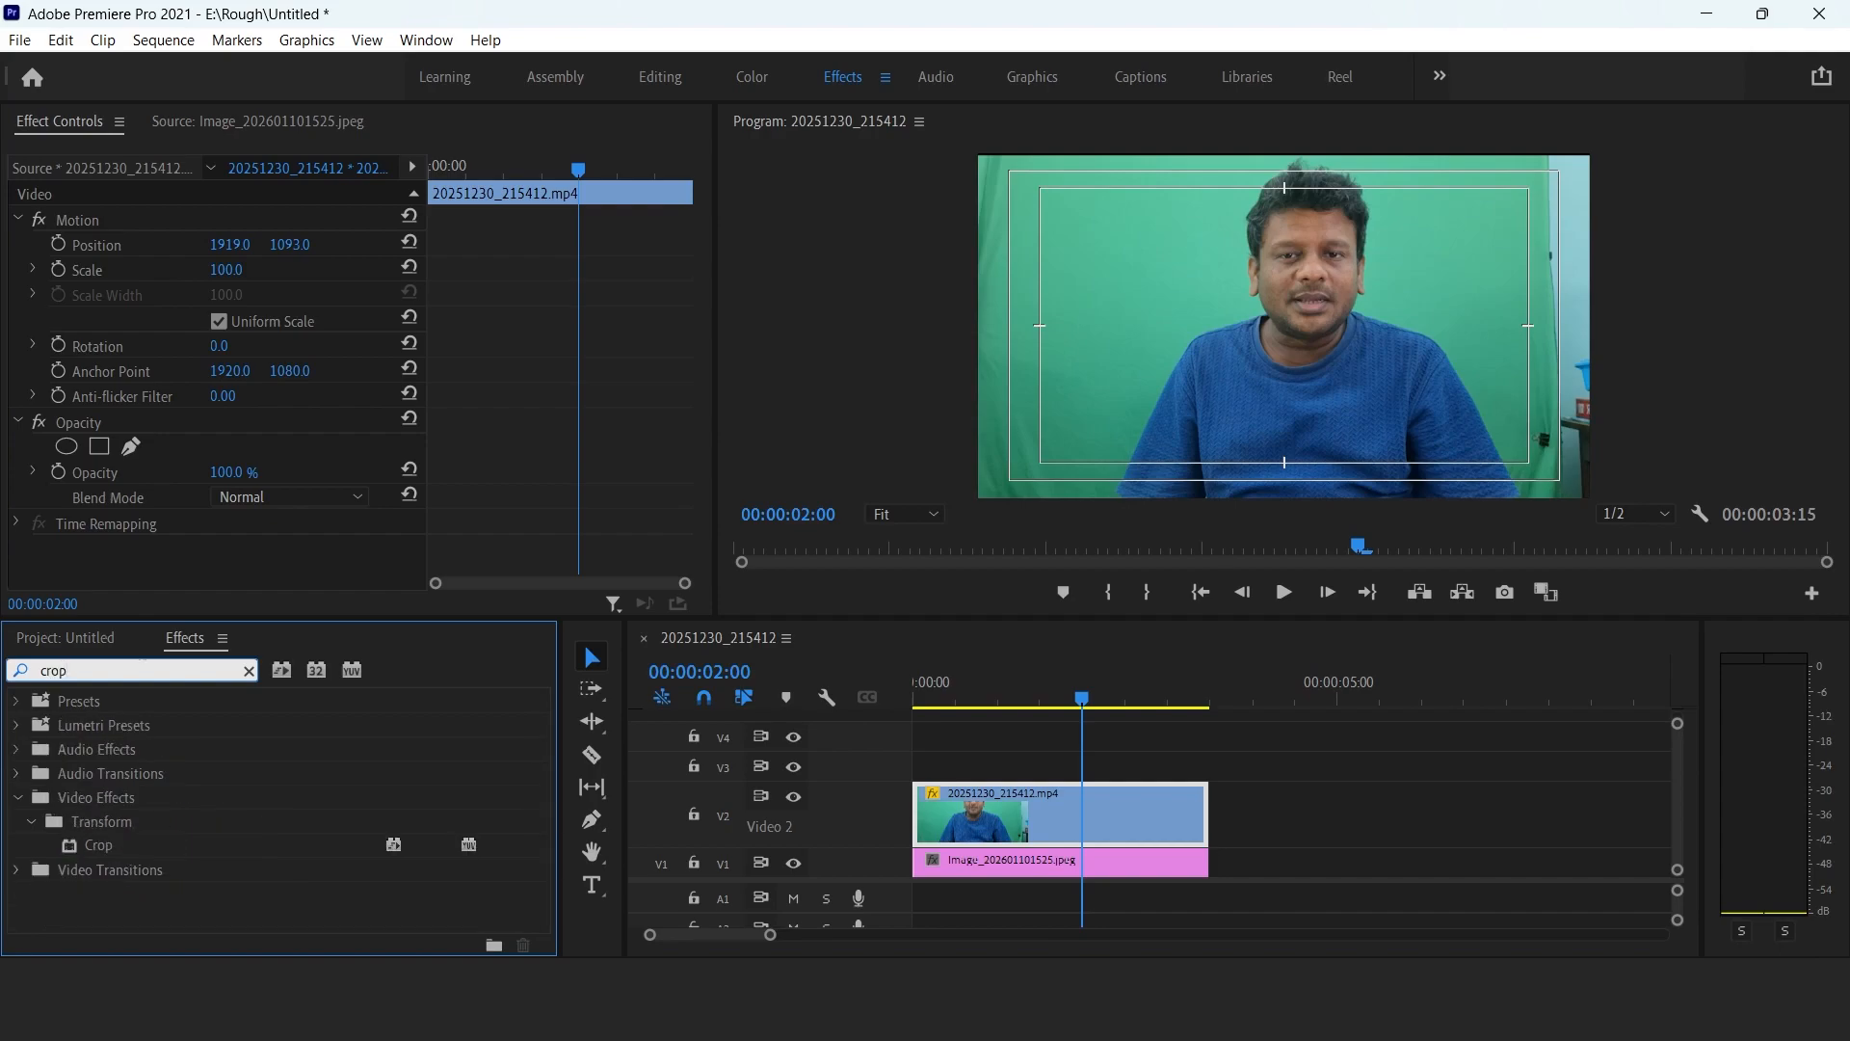
left_click_drag(132, 860, 1053, 831)
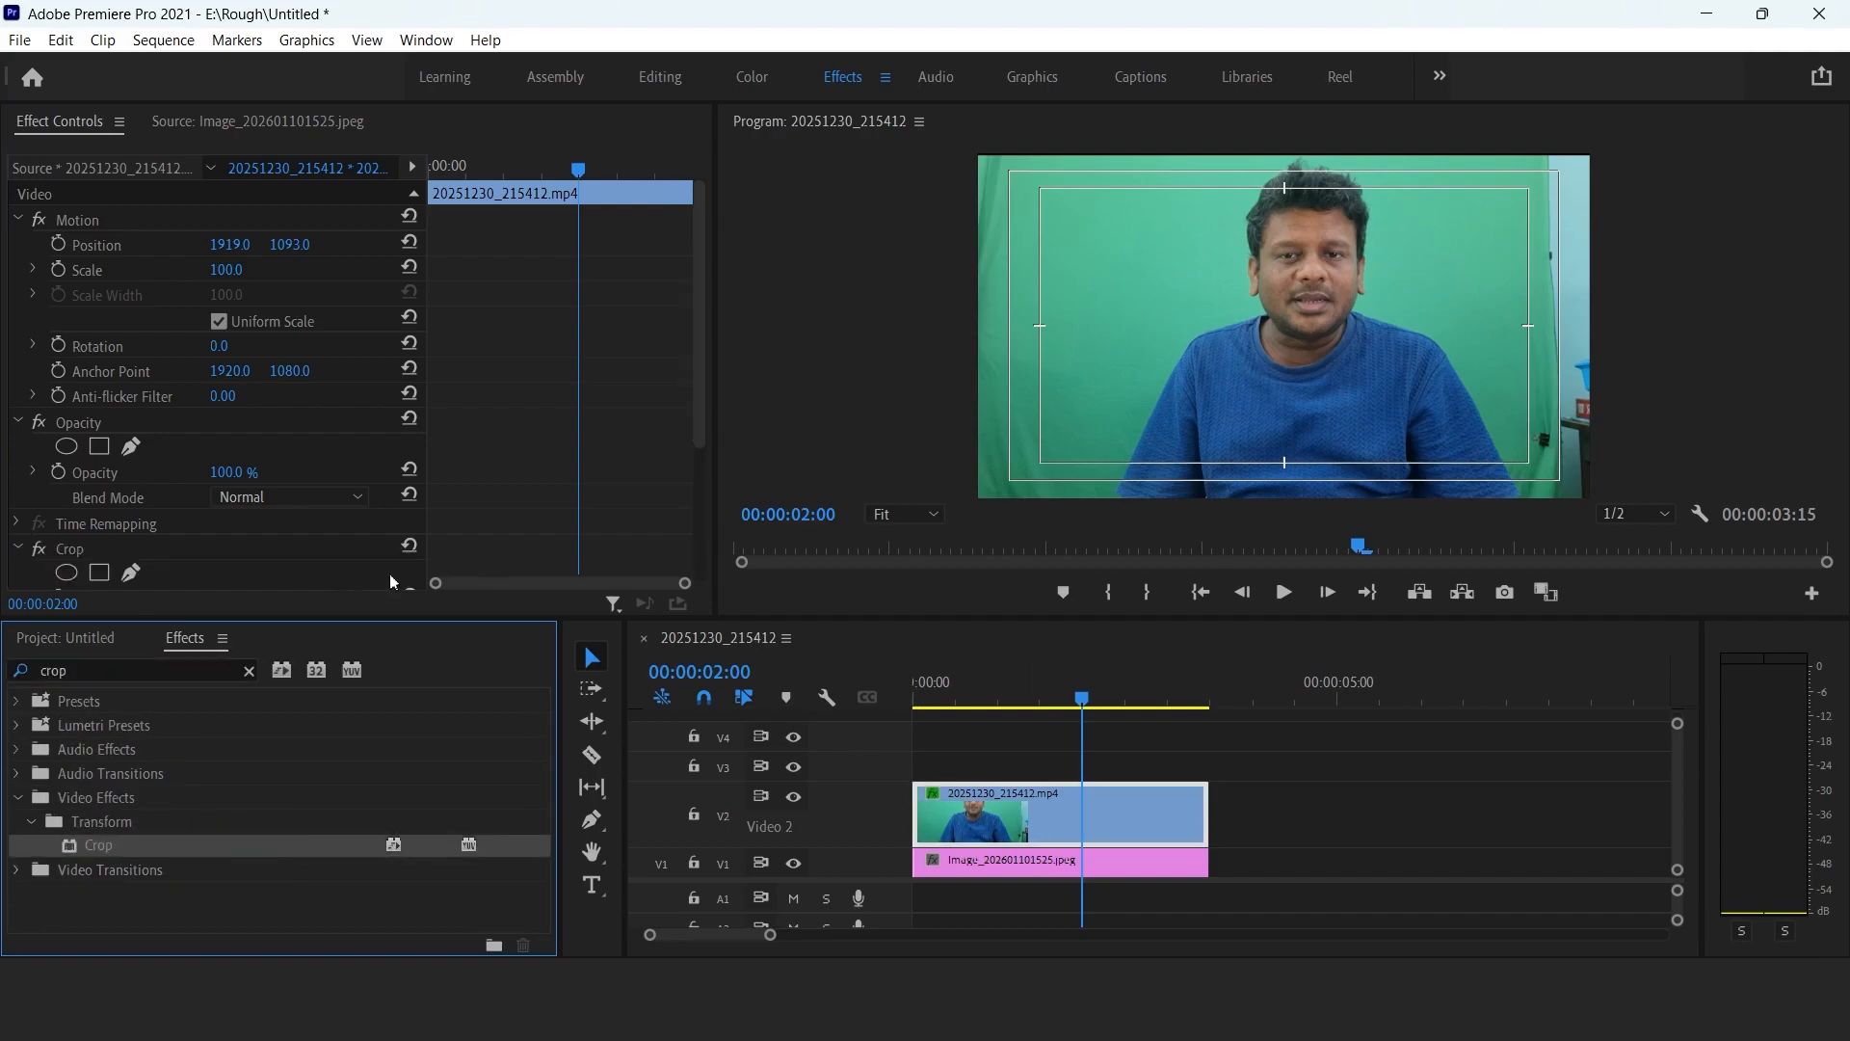
left_click_drag(703, 441, 697, 537)
left_click_drag(217, 454, 226, 508)
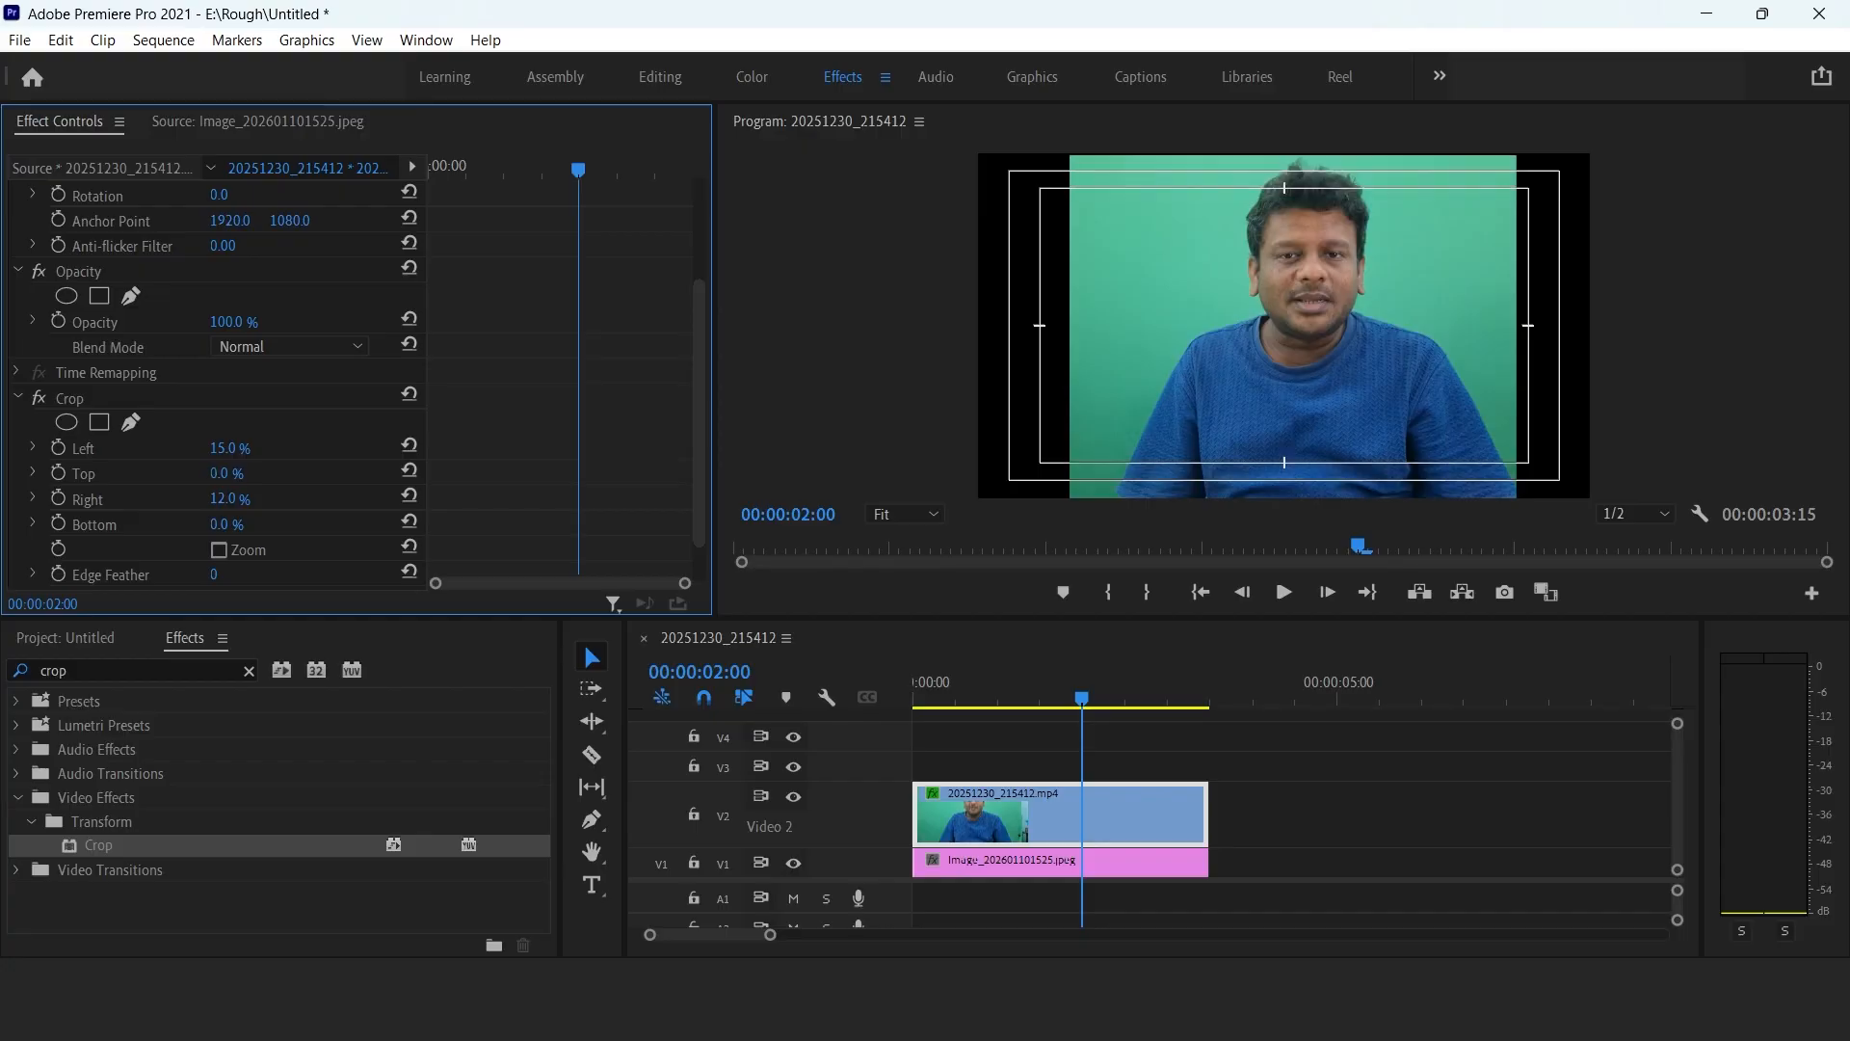
Apply the Ultra Key effect to the V2 clip and sample the green backdrop as its key color.
left_click(155, 670)
type("ultra")
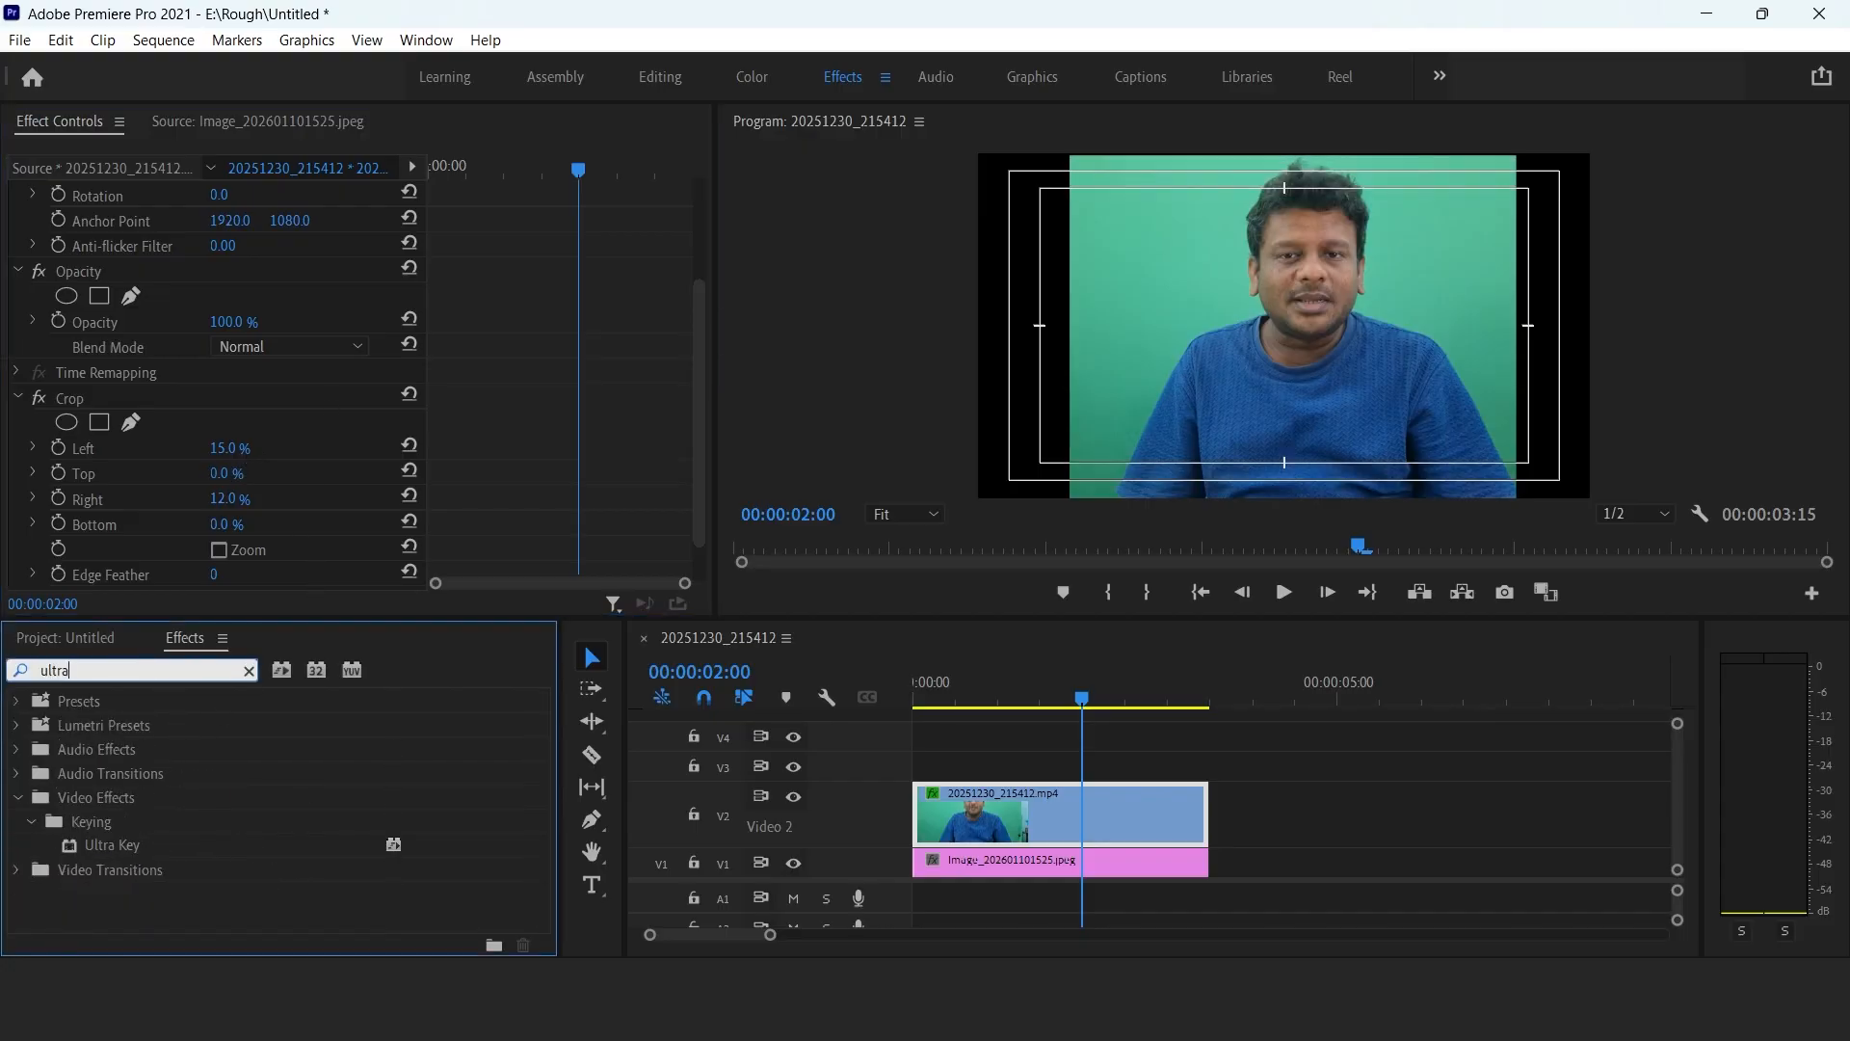
left_click_drag(164, 840, 939, 809)
left_click_drag(701, 431, 697, 569)
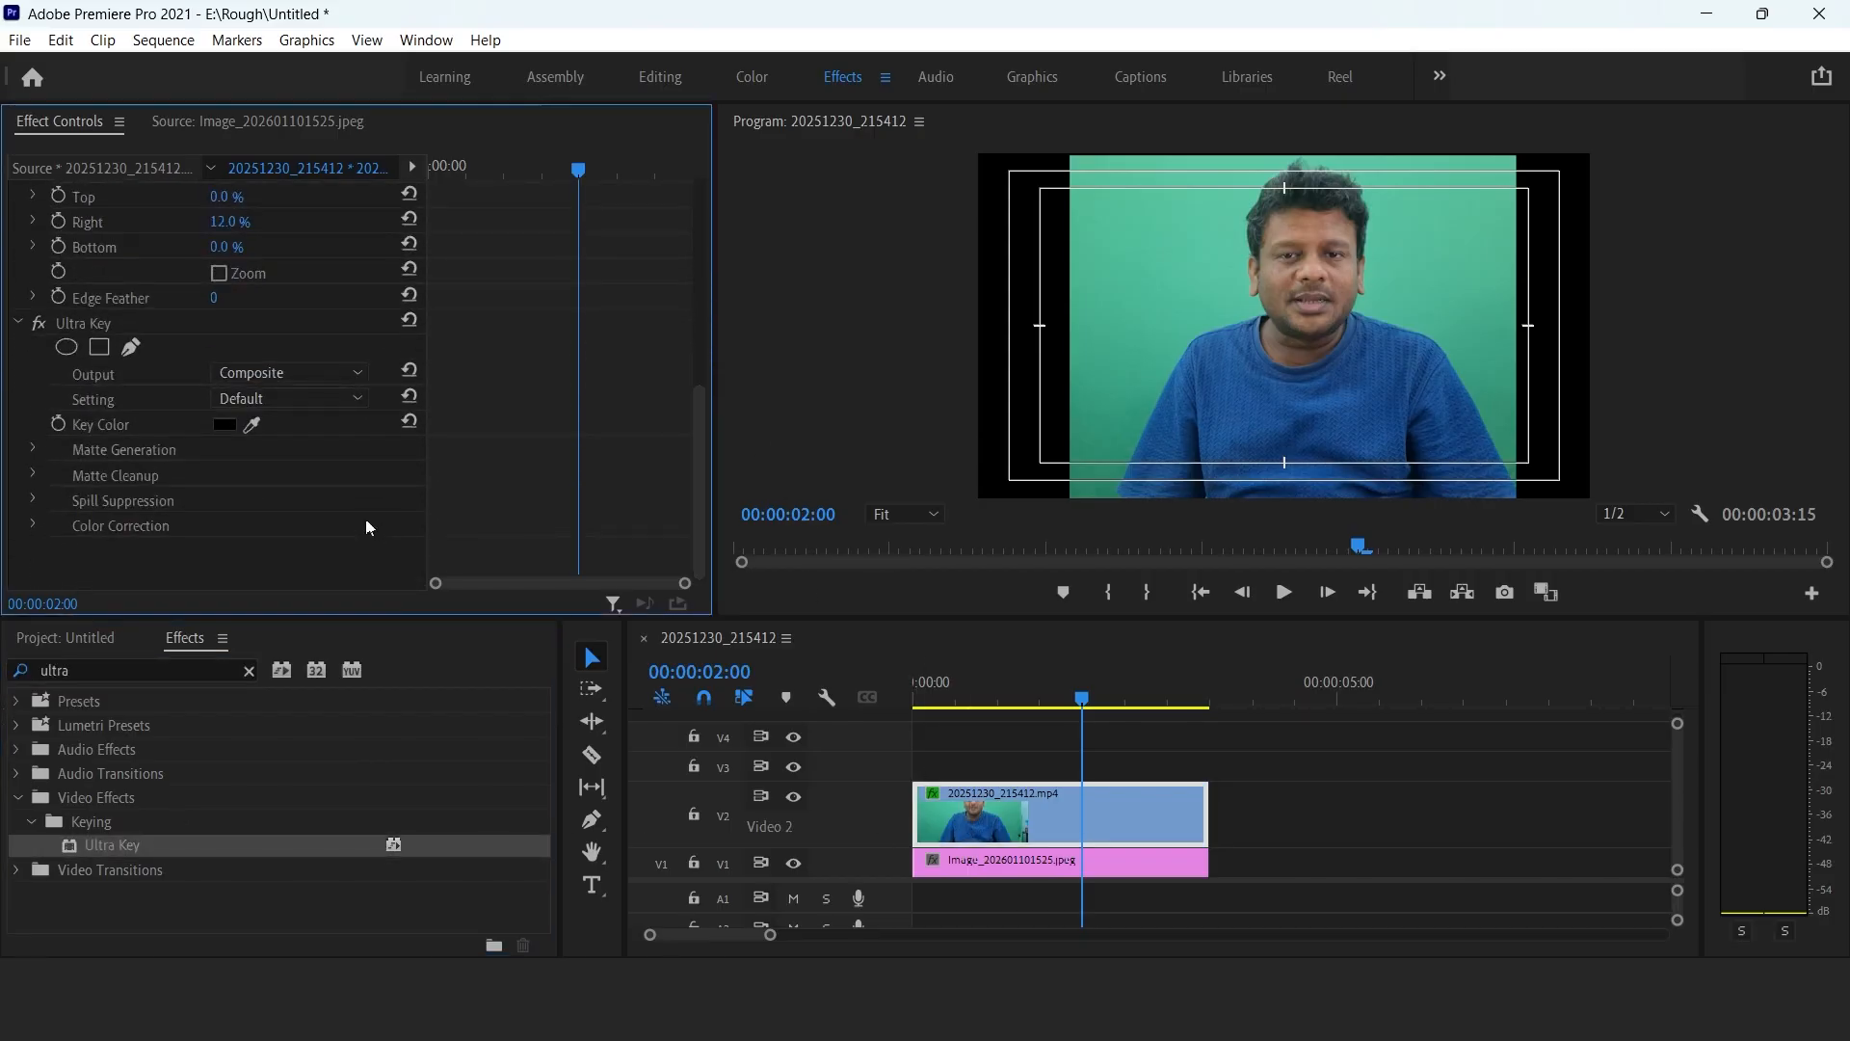
left_click_drag(252, 425, 1139, 352)
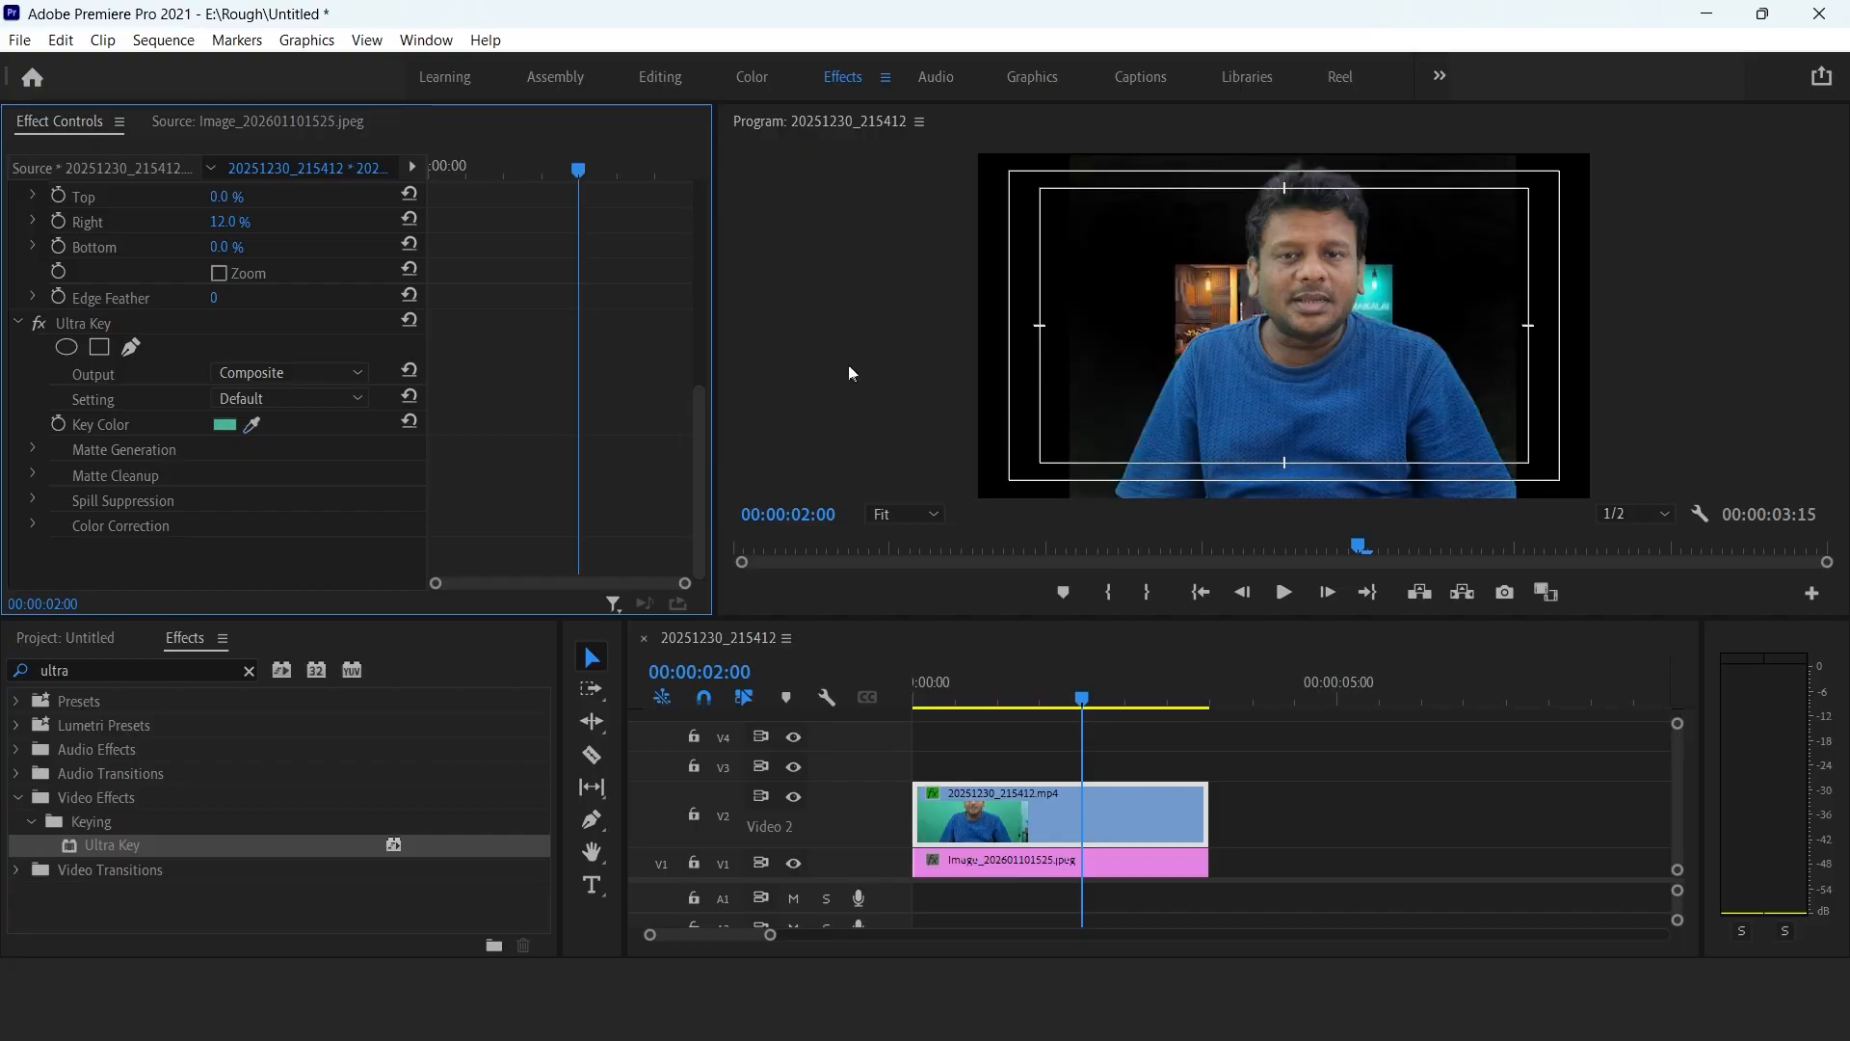
Set the Ultra Key matte generation Pedestal to 100.
left_click(32, 449)
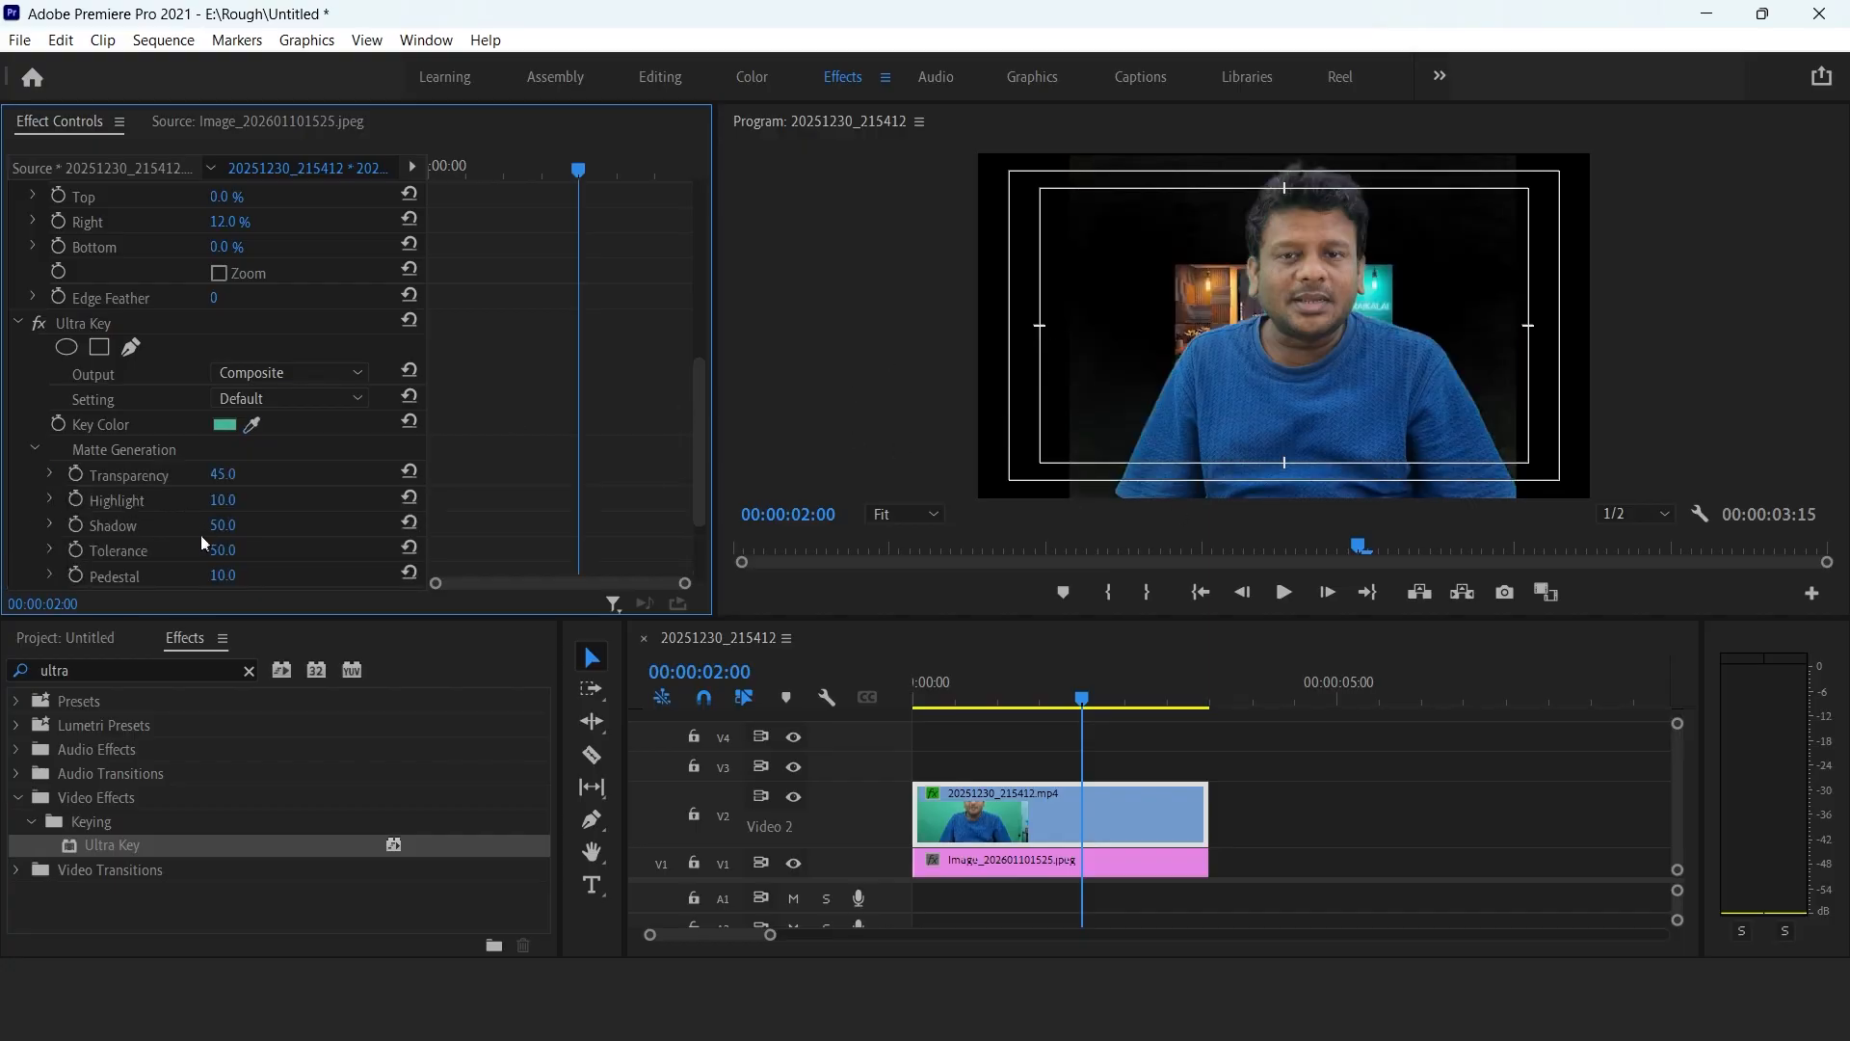
scroll(201, 536, "down", 1)
left_click_drag(220, 552, 318, 552)
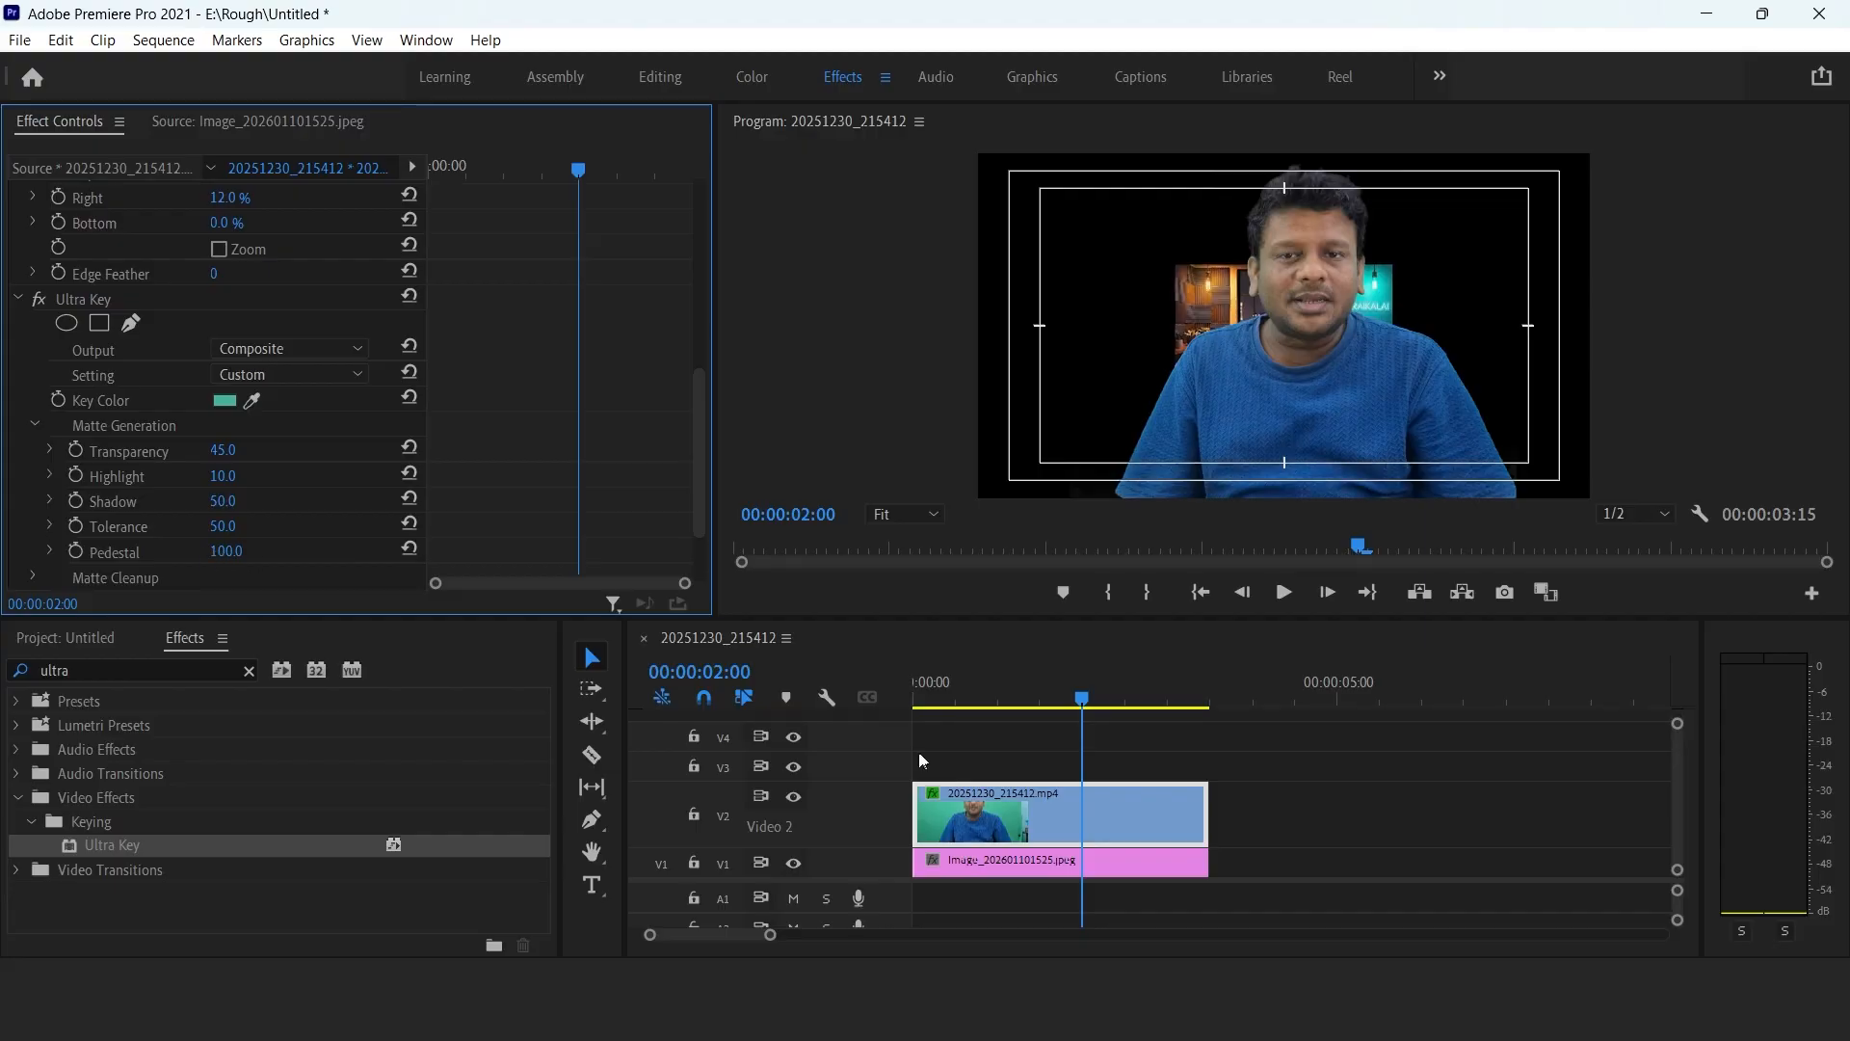
Scale the studio background image on V1 to 287 so it fills the frame, and check it at an earlier frame.
left_click(1000, 864)
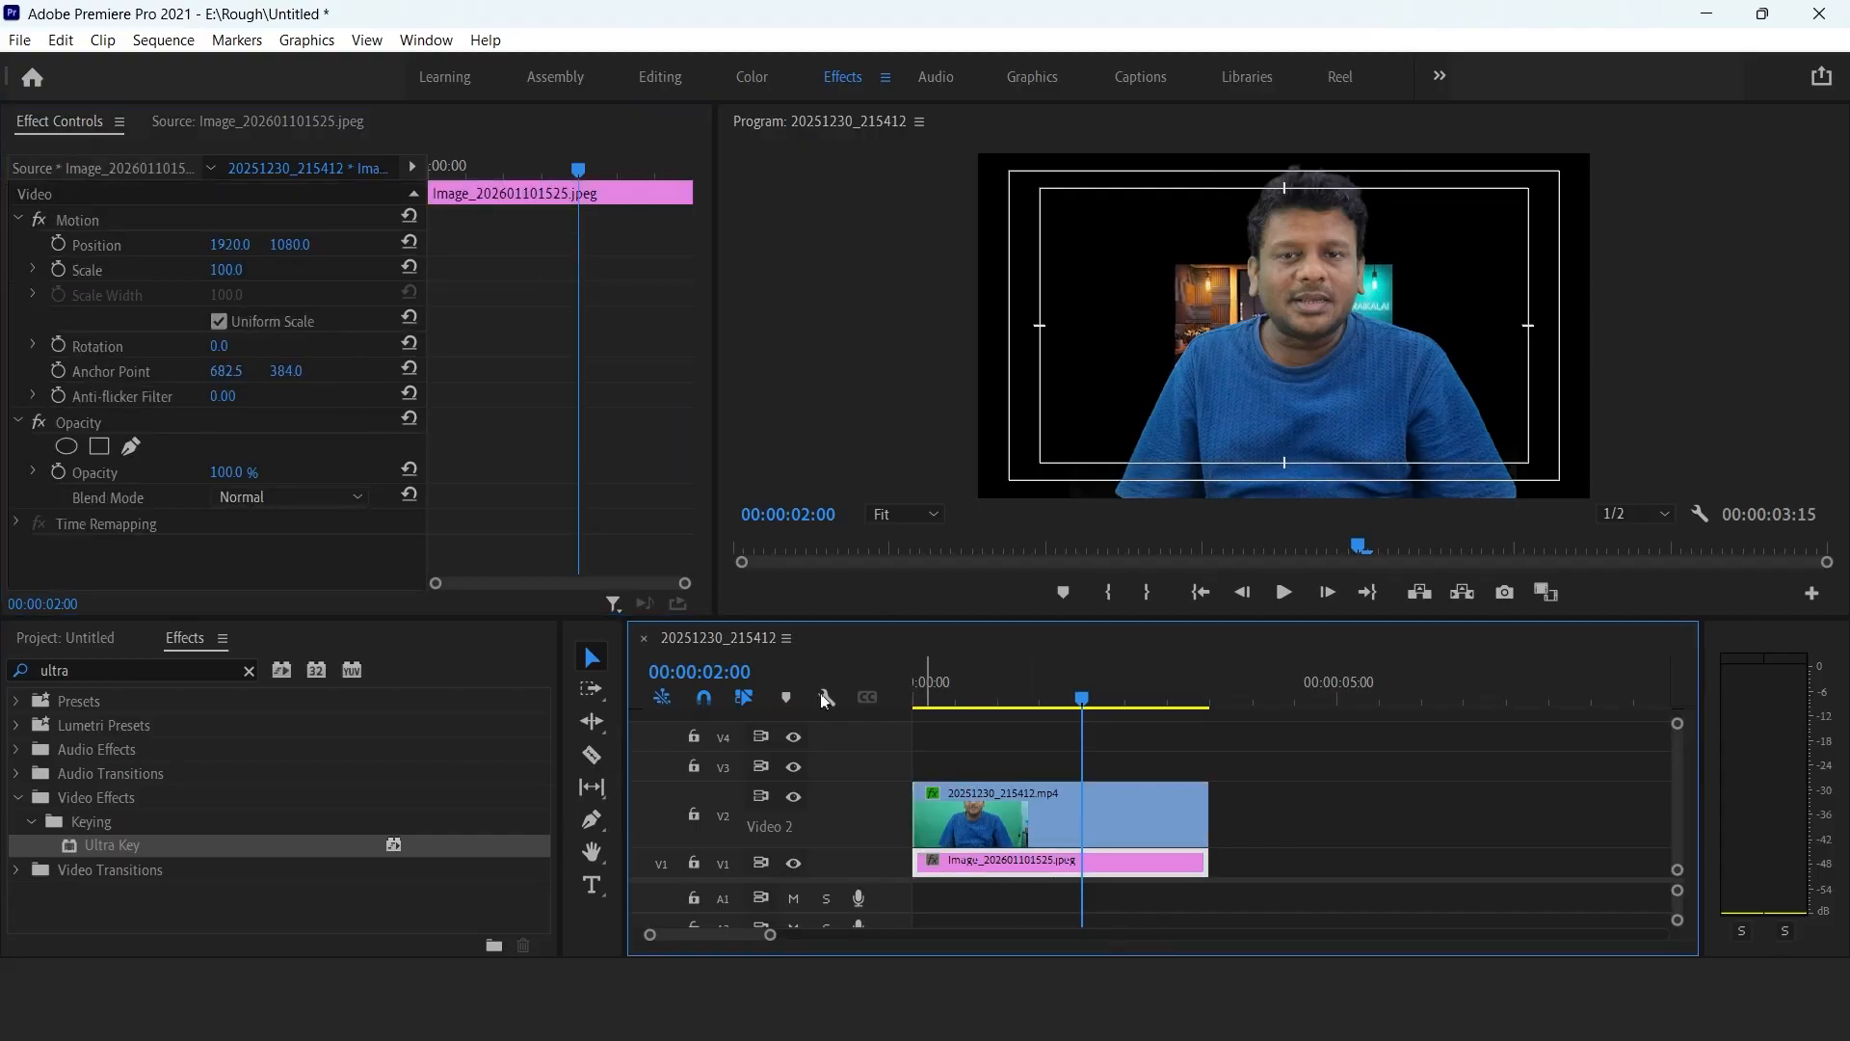
left_click_drag(227, 270, 408, 270)
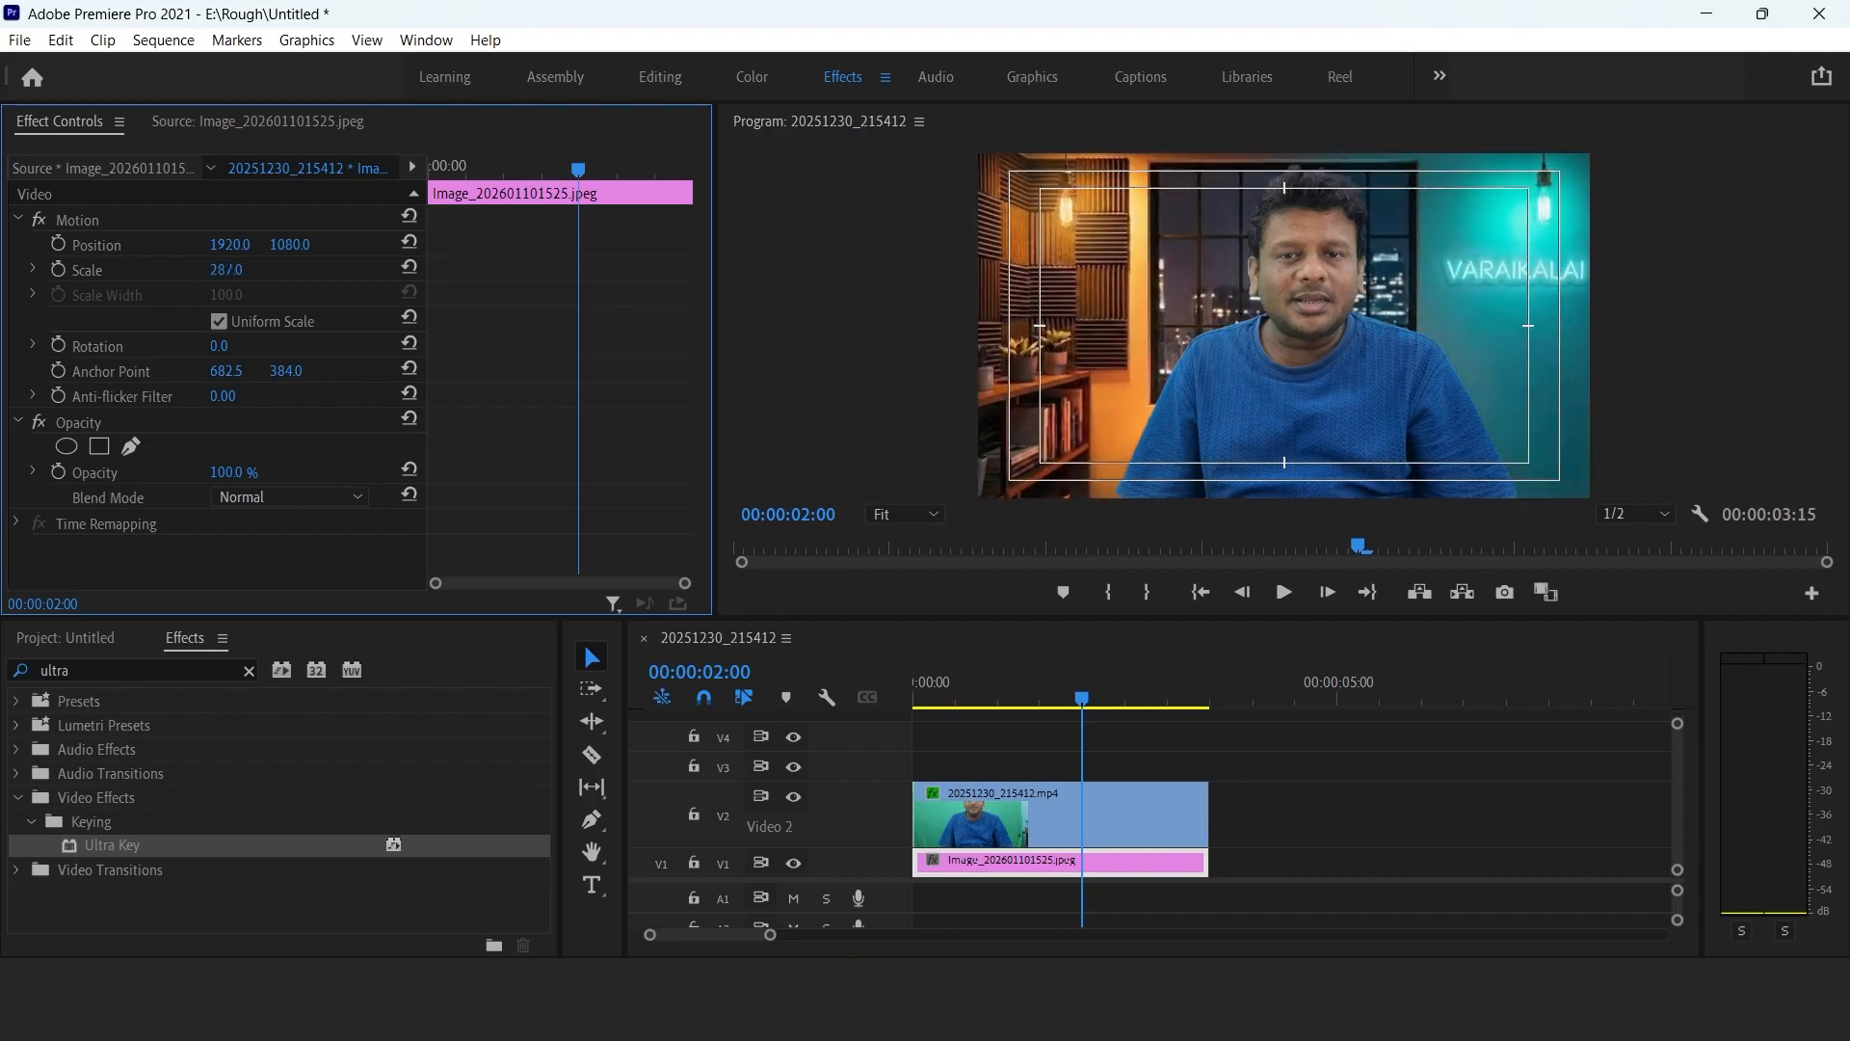
left_click_drag(1084, 697, 1026, 701)
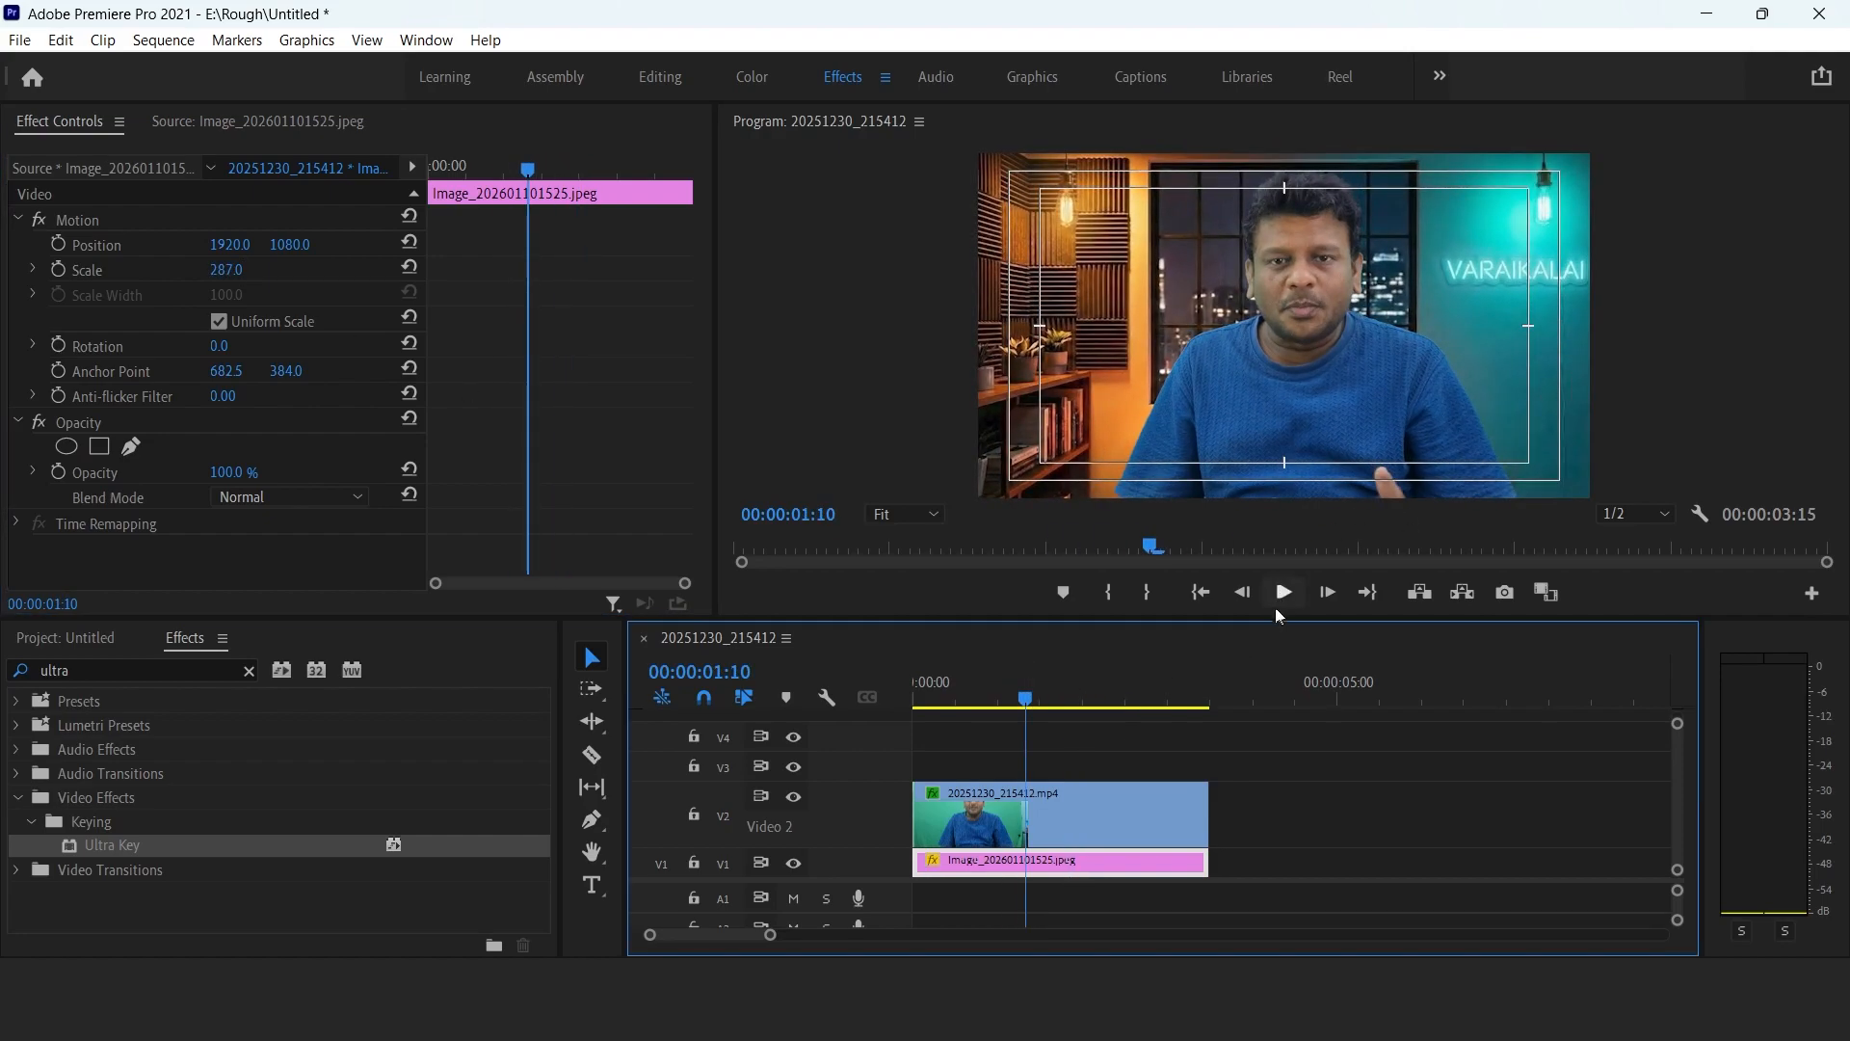
Scale the keyed presenter clip to 96 and position it at 1808, 1180, checking the frame at 00:00:02:26.
left_click_drag(1252, 622, 1252, 634)
left_click_drag(1025, 713, 989, 756)
left_click(1018, 819)
left_click_drag(221, 270, 136, 246)
left_click(1064, 712)
left_click_drag(1065, 712, 1162, 712)
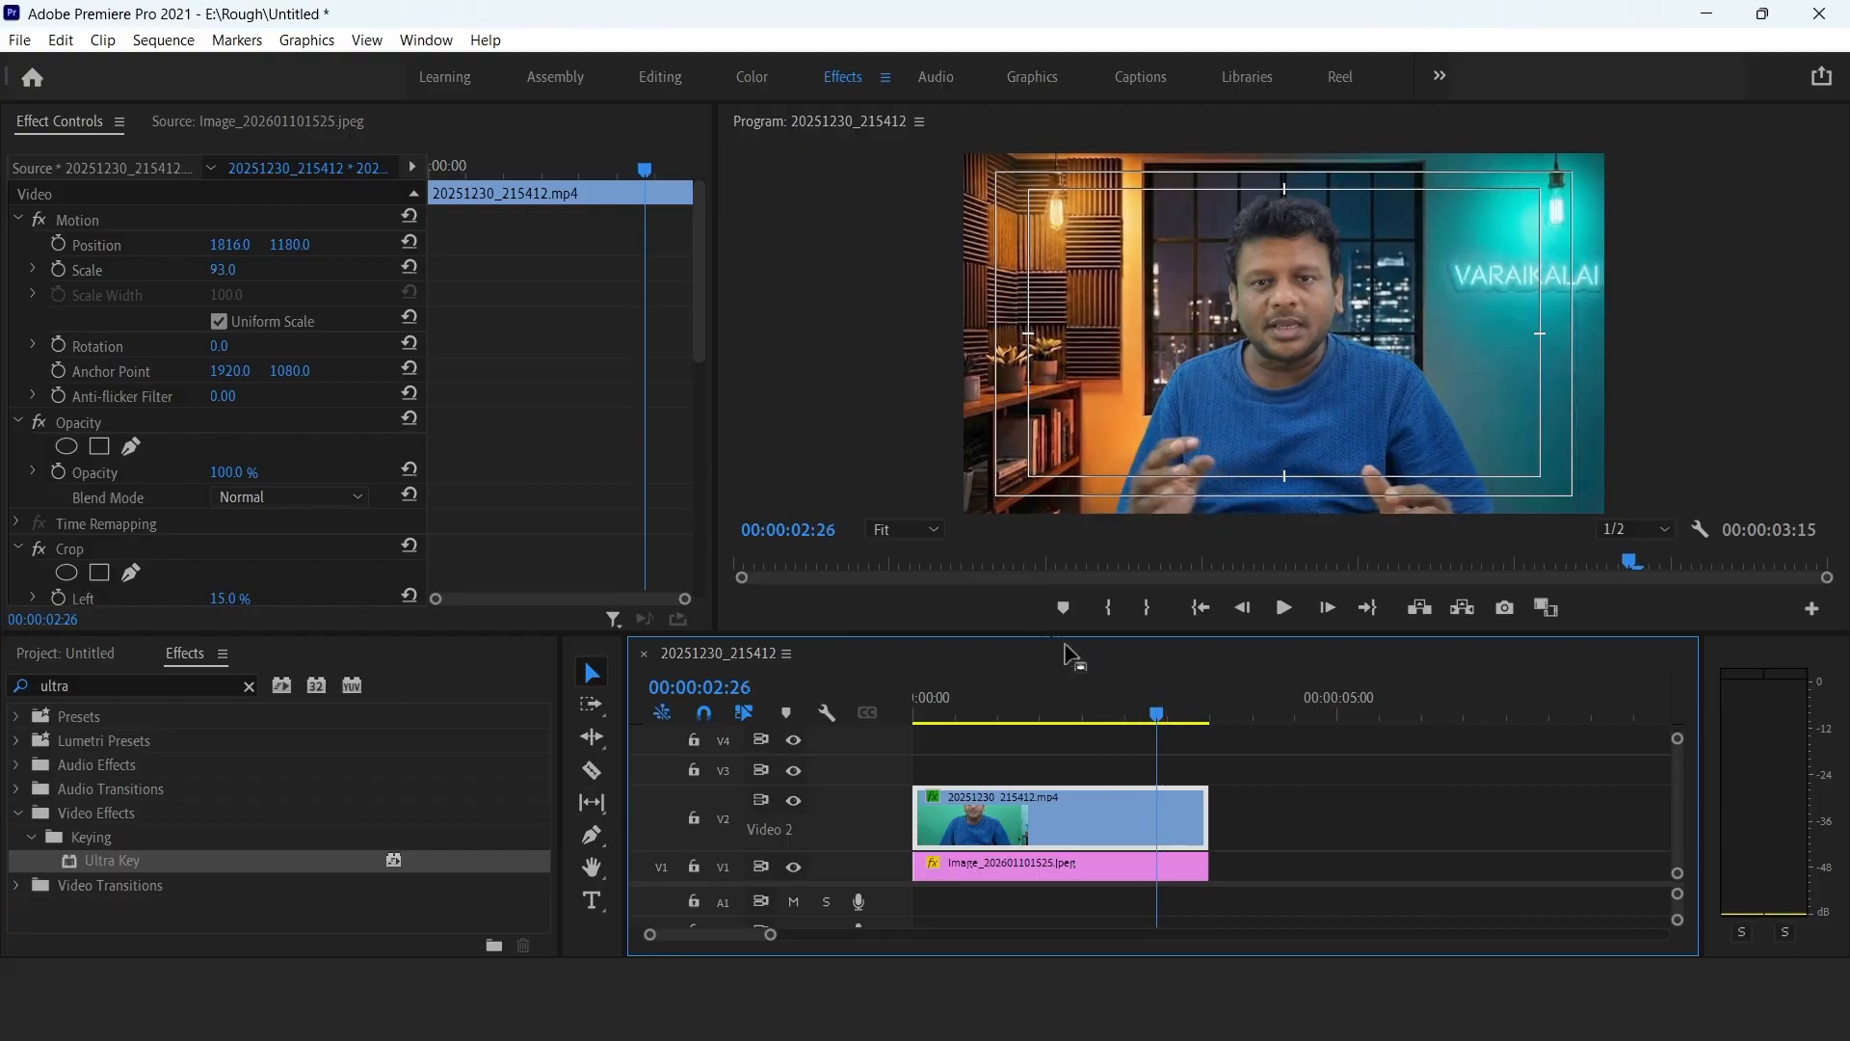
left_click_drag(221, 269, 248, 244)
left_click(216, 235)
Refine the presenter clip's Ultra Key matte with Transparency 54 and Highlight 12.
left_click_drag(708, 355, 684, 582)
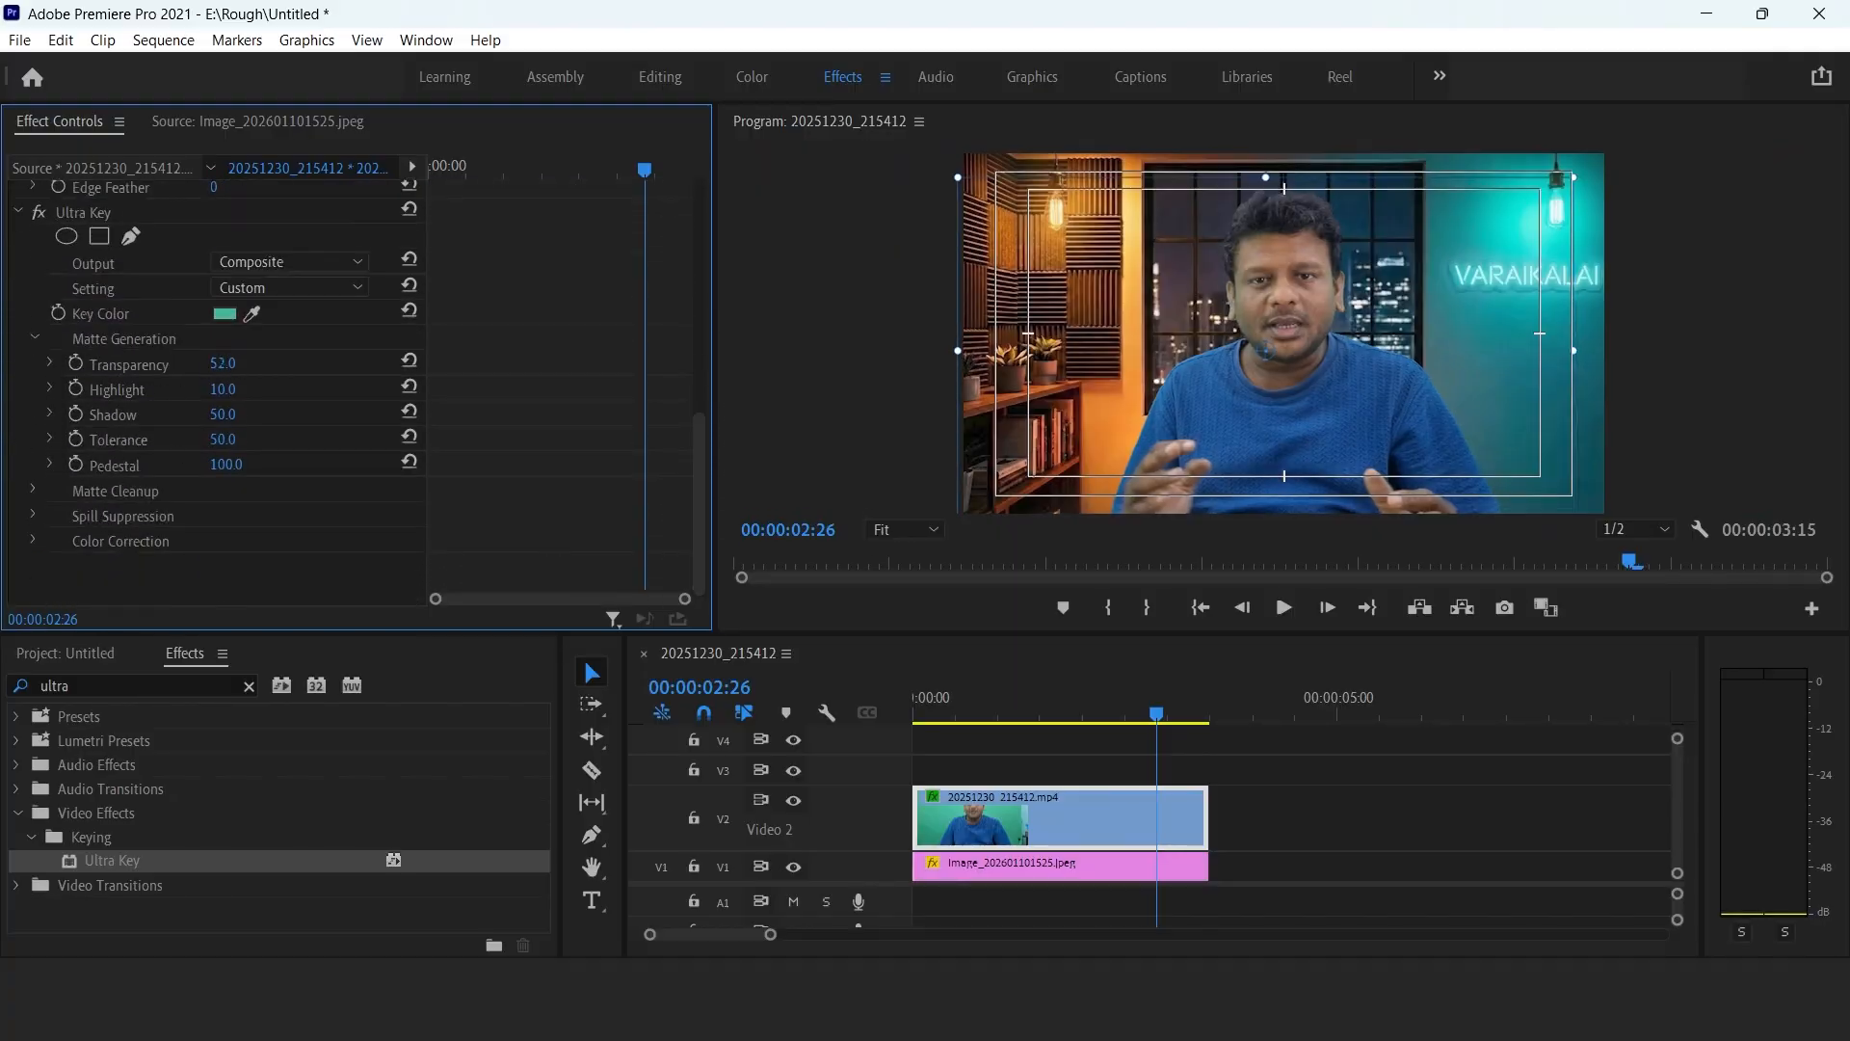
left_click_drag(222, 363, 241, 363)
scroll(218, 384, "up", 10)
Apply Brightness & Contrast to the presenter clip with Brightness 10 and Contrast 15.
left_click(123, 684)
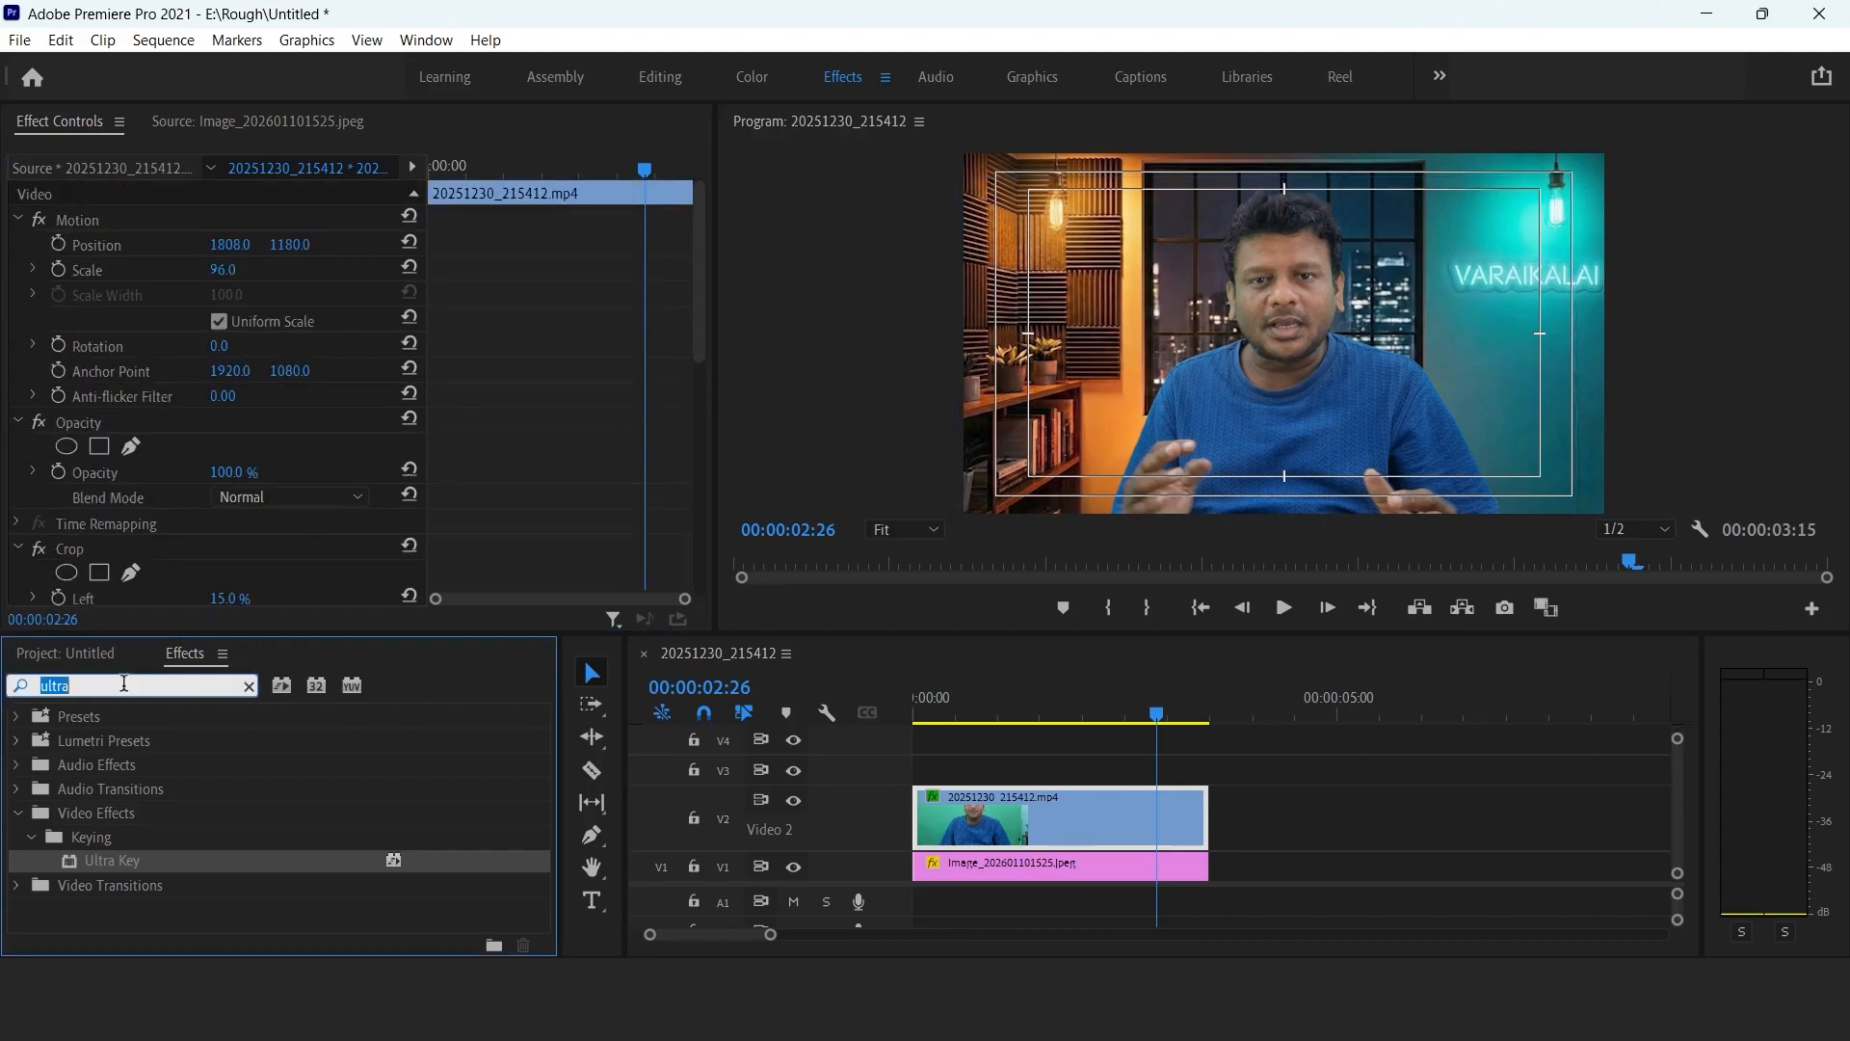
type("brightnes")
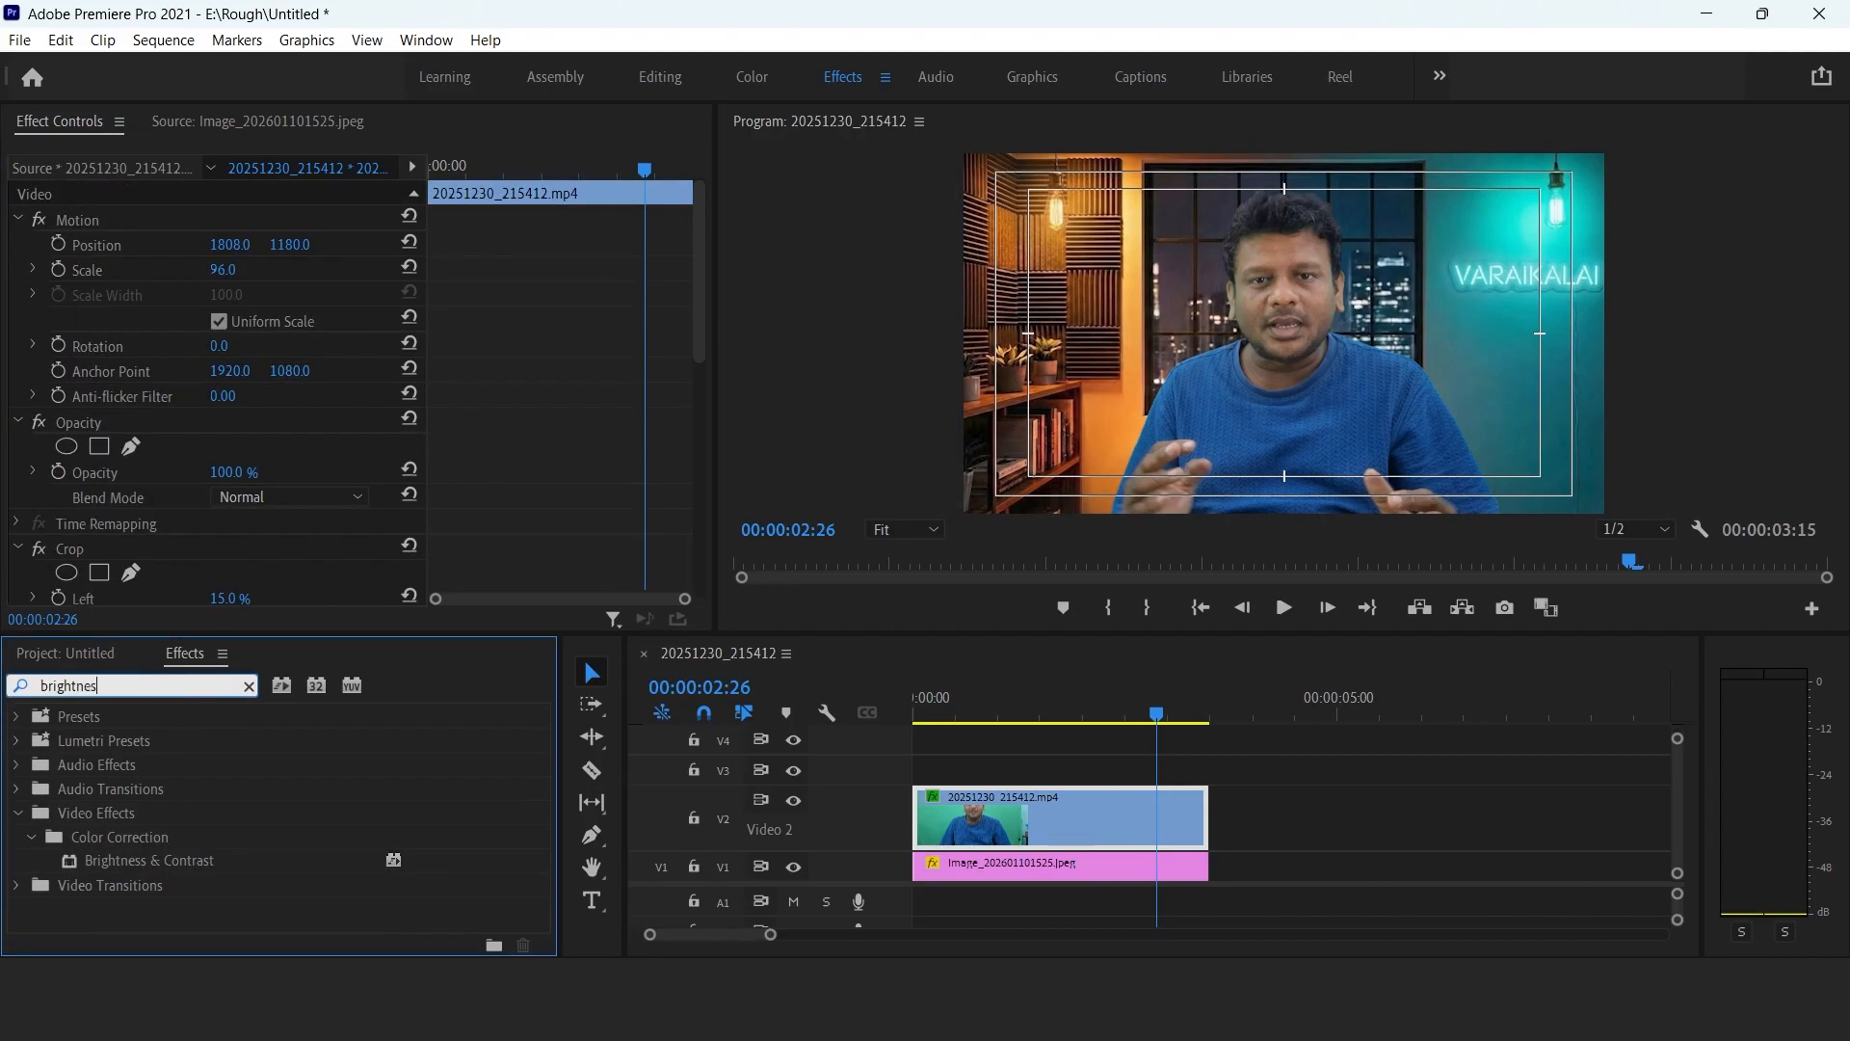
left_click_drag(126, 861, 999, 799)
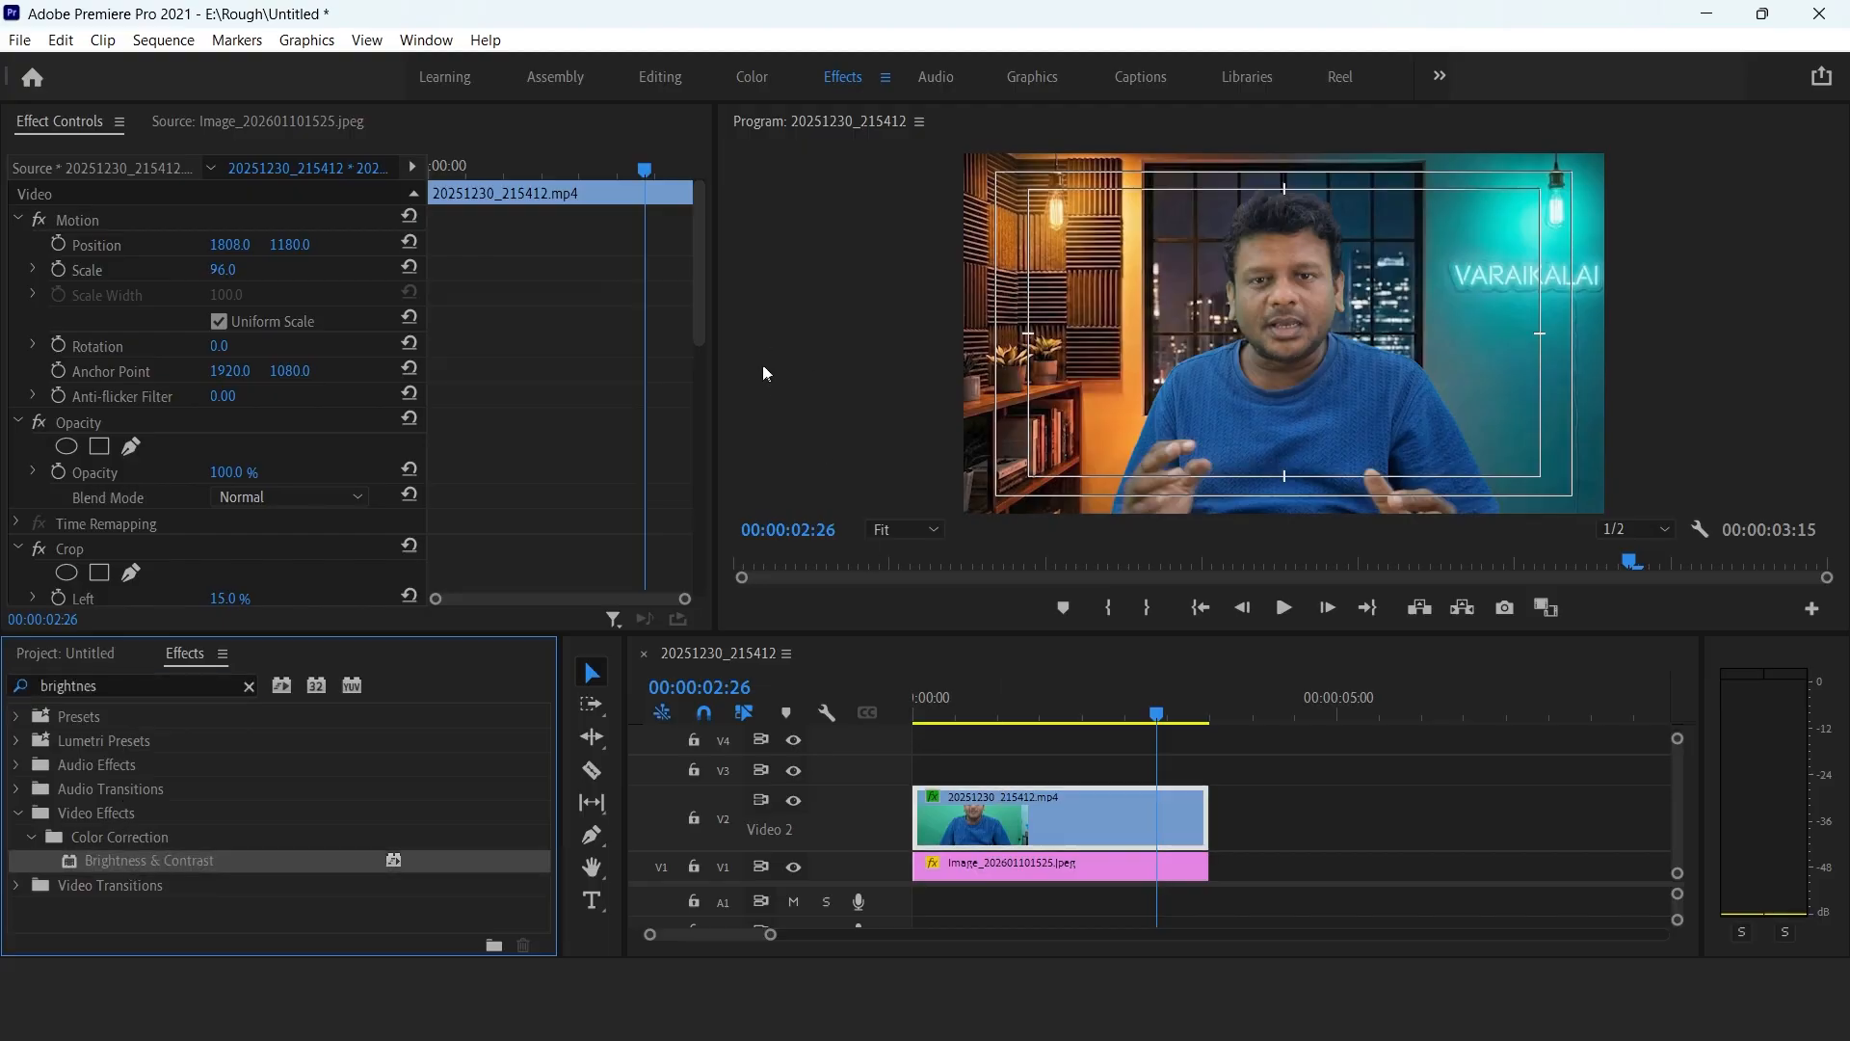
left_click_drag(700, 332, 702, 569)
left_click_drag(218, 518, 263, 538)
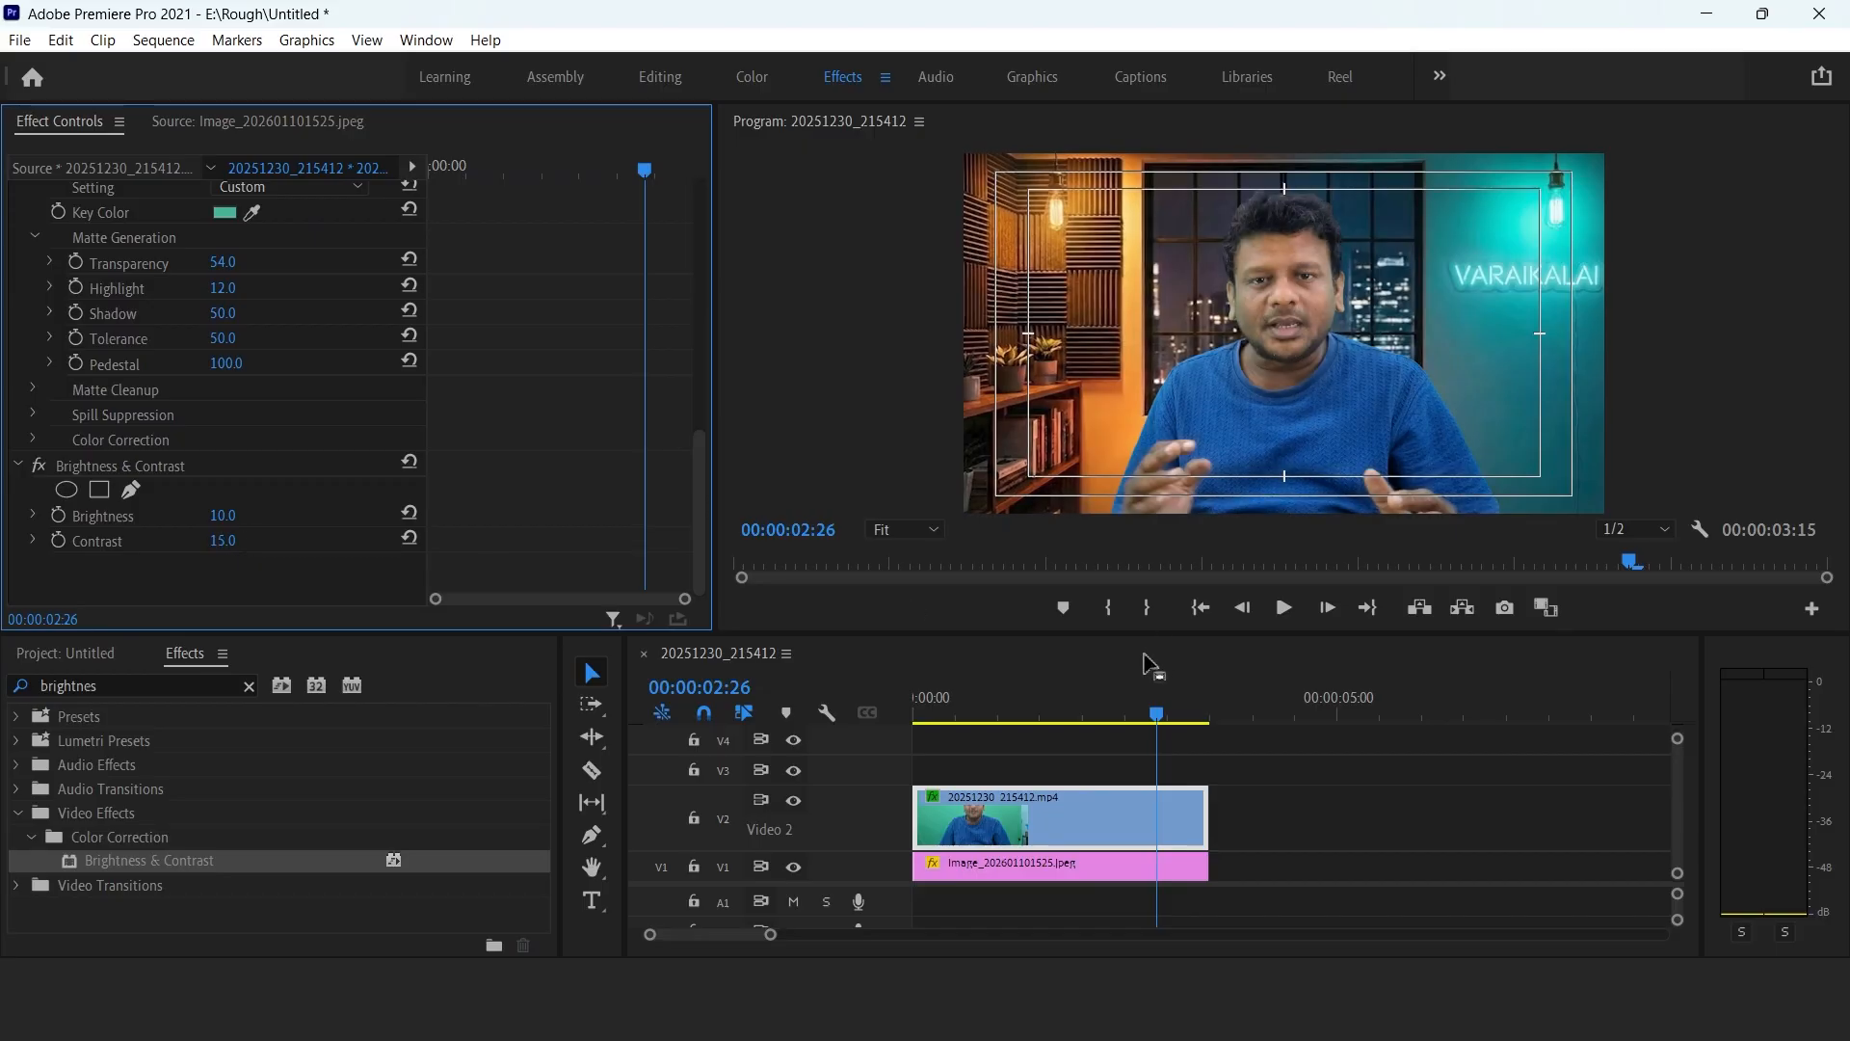
Duplicate the presenter clip from track V2 onto V3, aligned directly above the original.
left_click(100, 653)
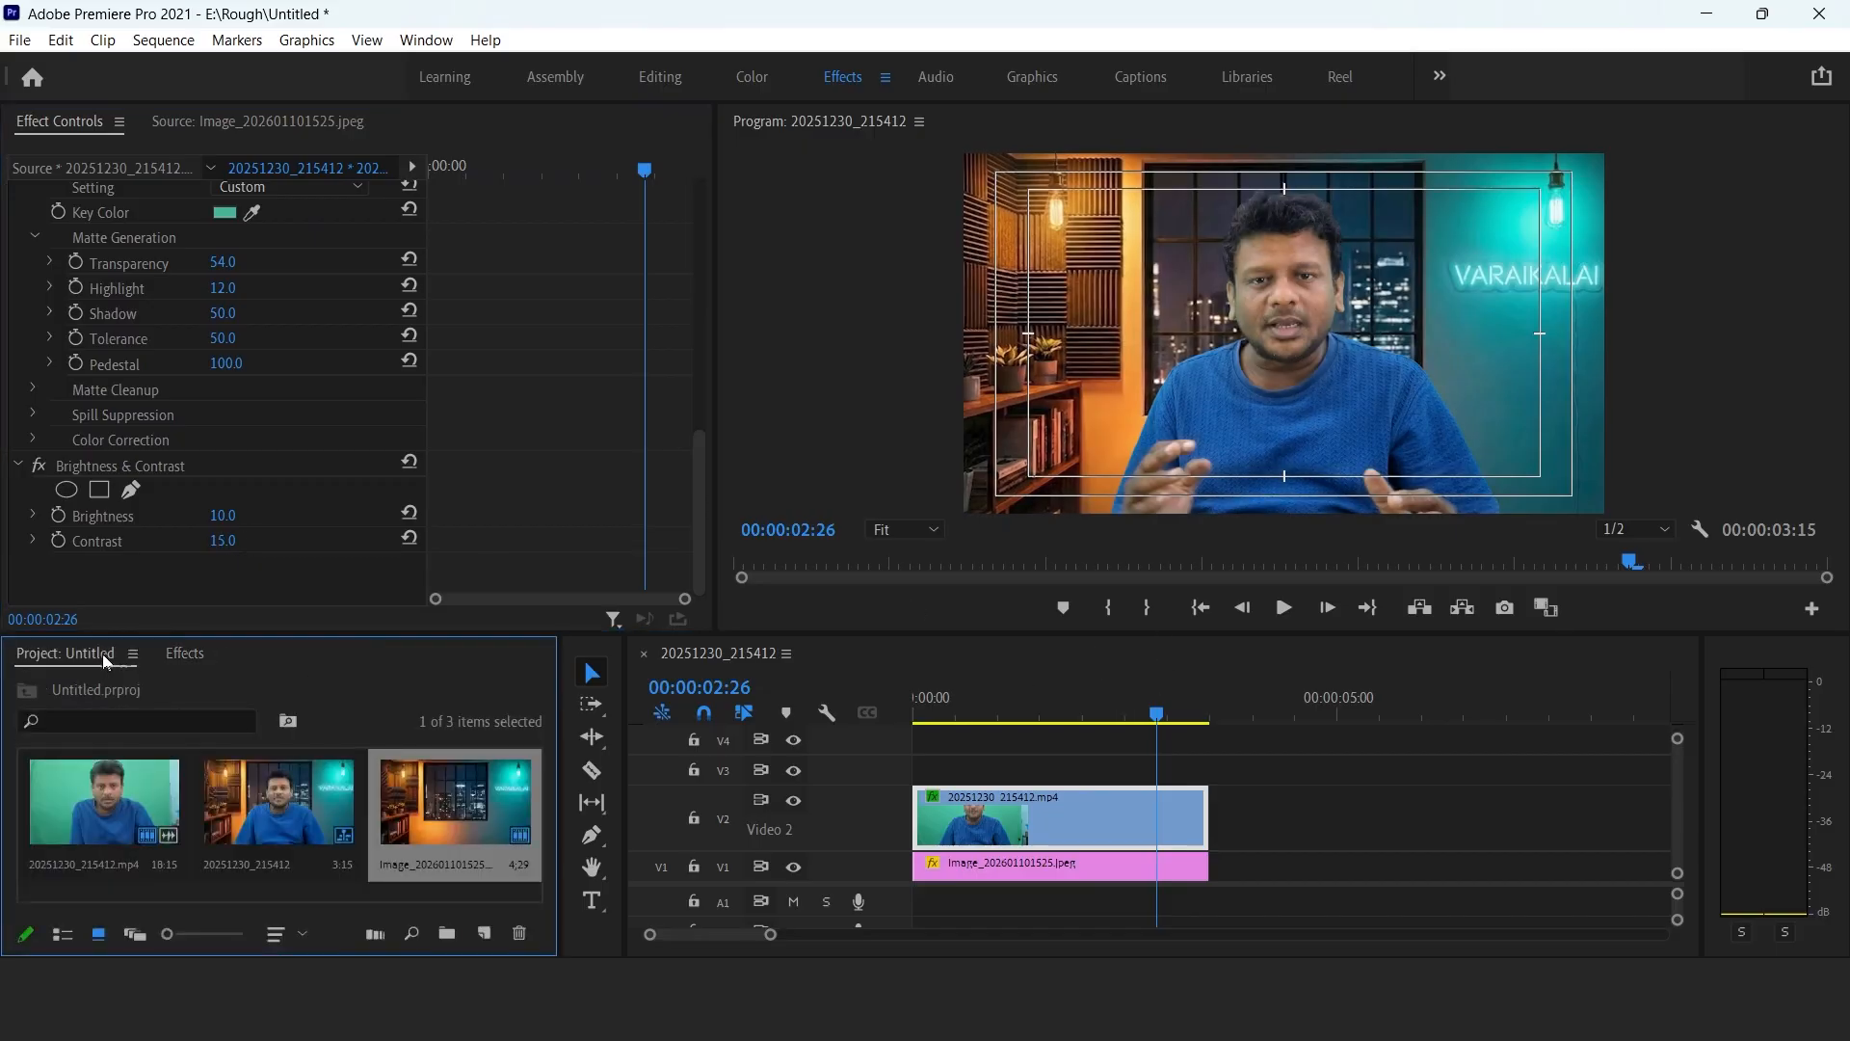
left_click(897, 880)
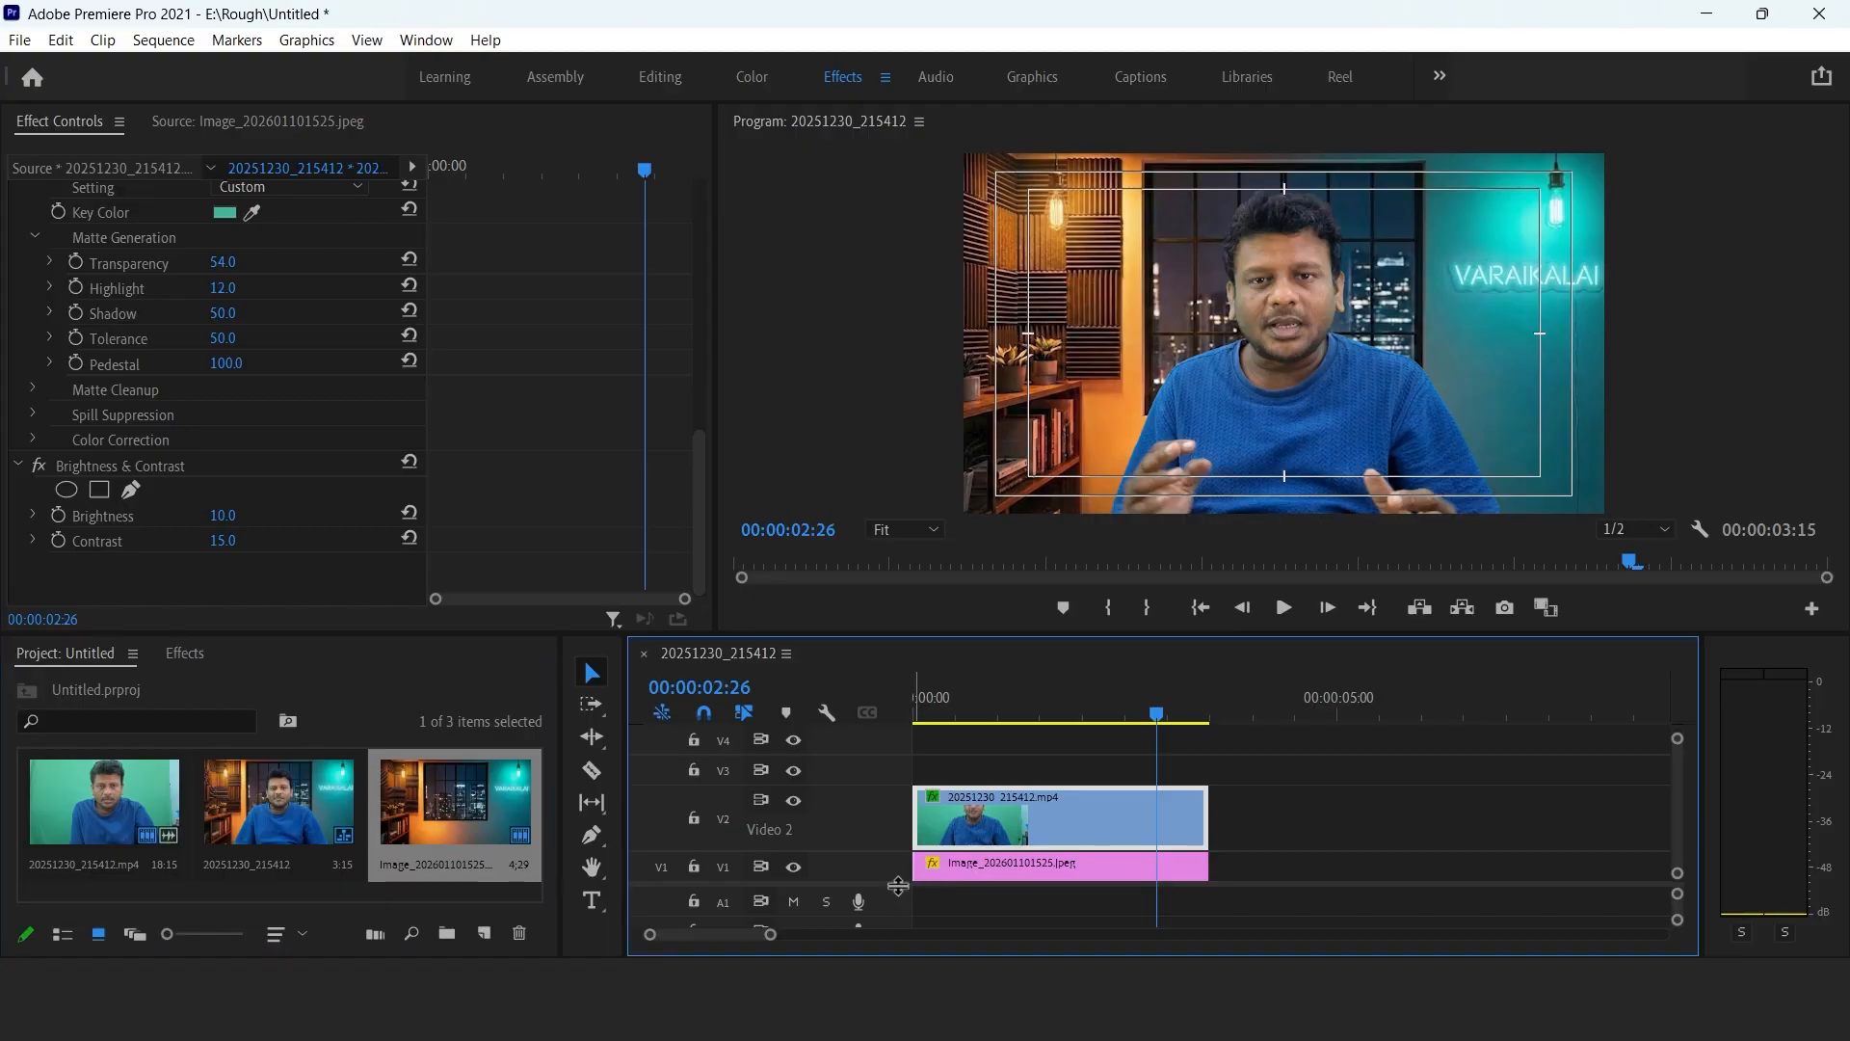
scroll(1063, 809, "up", 1)
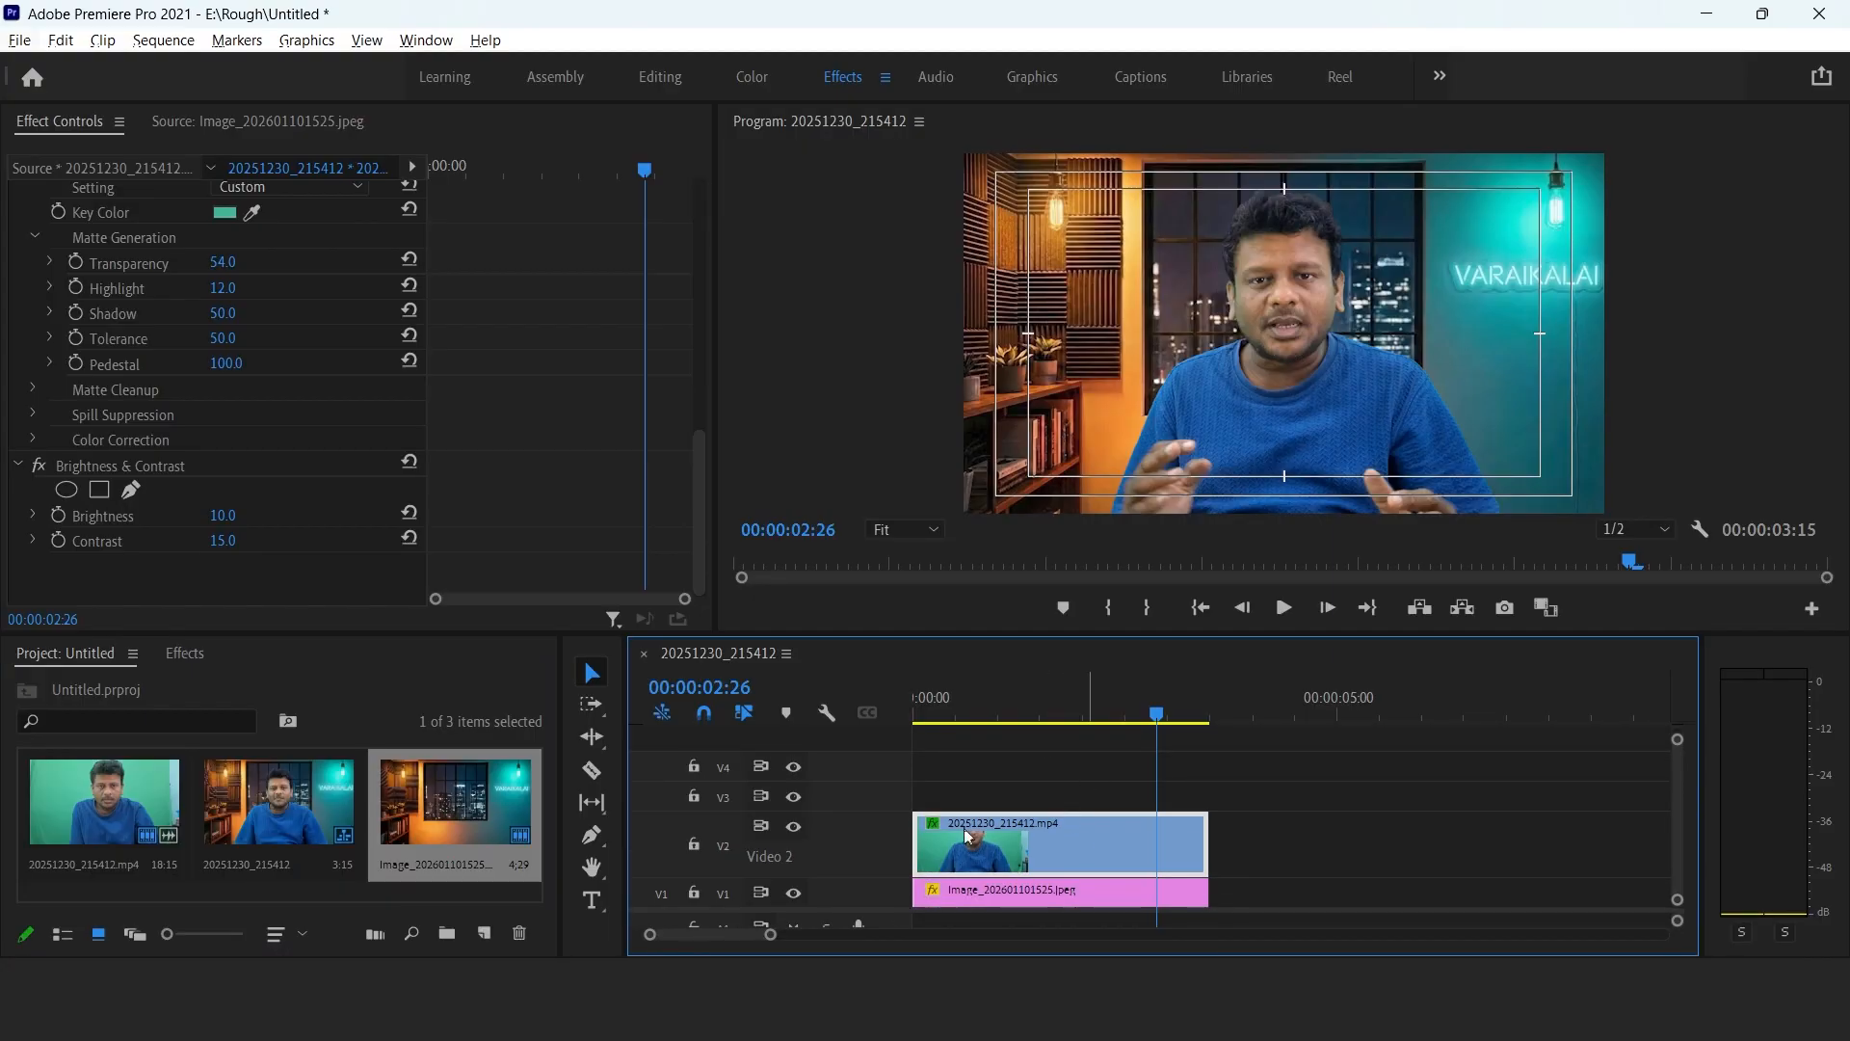
double_click(871, 842)
left_click_drag(1108, 835, 1116, 809)
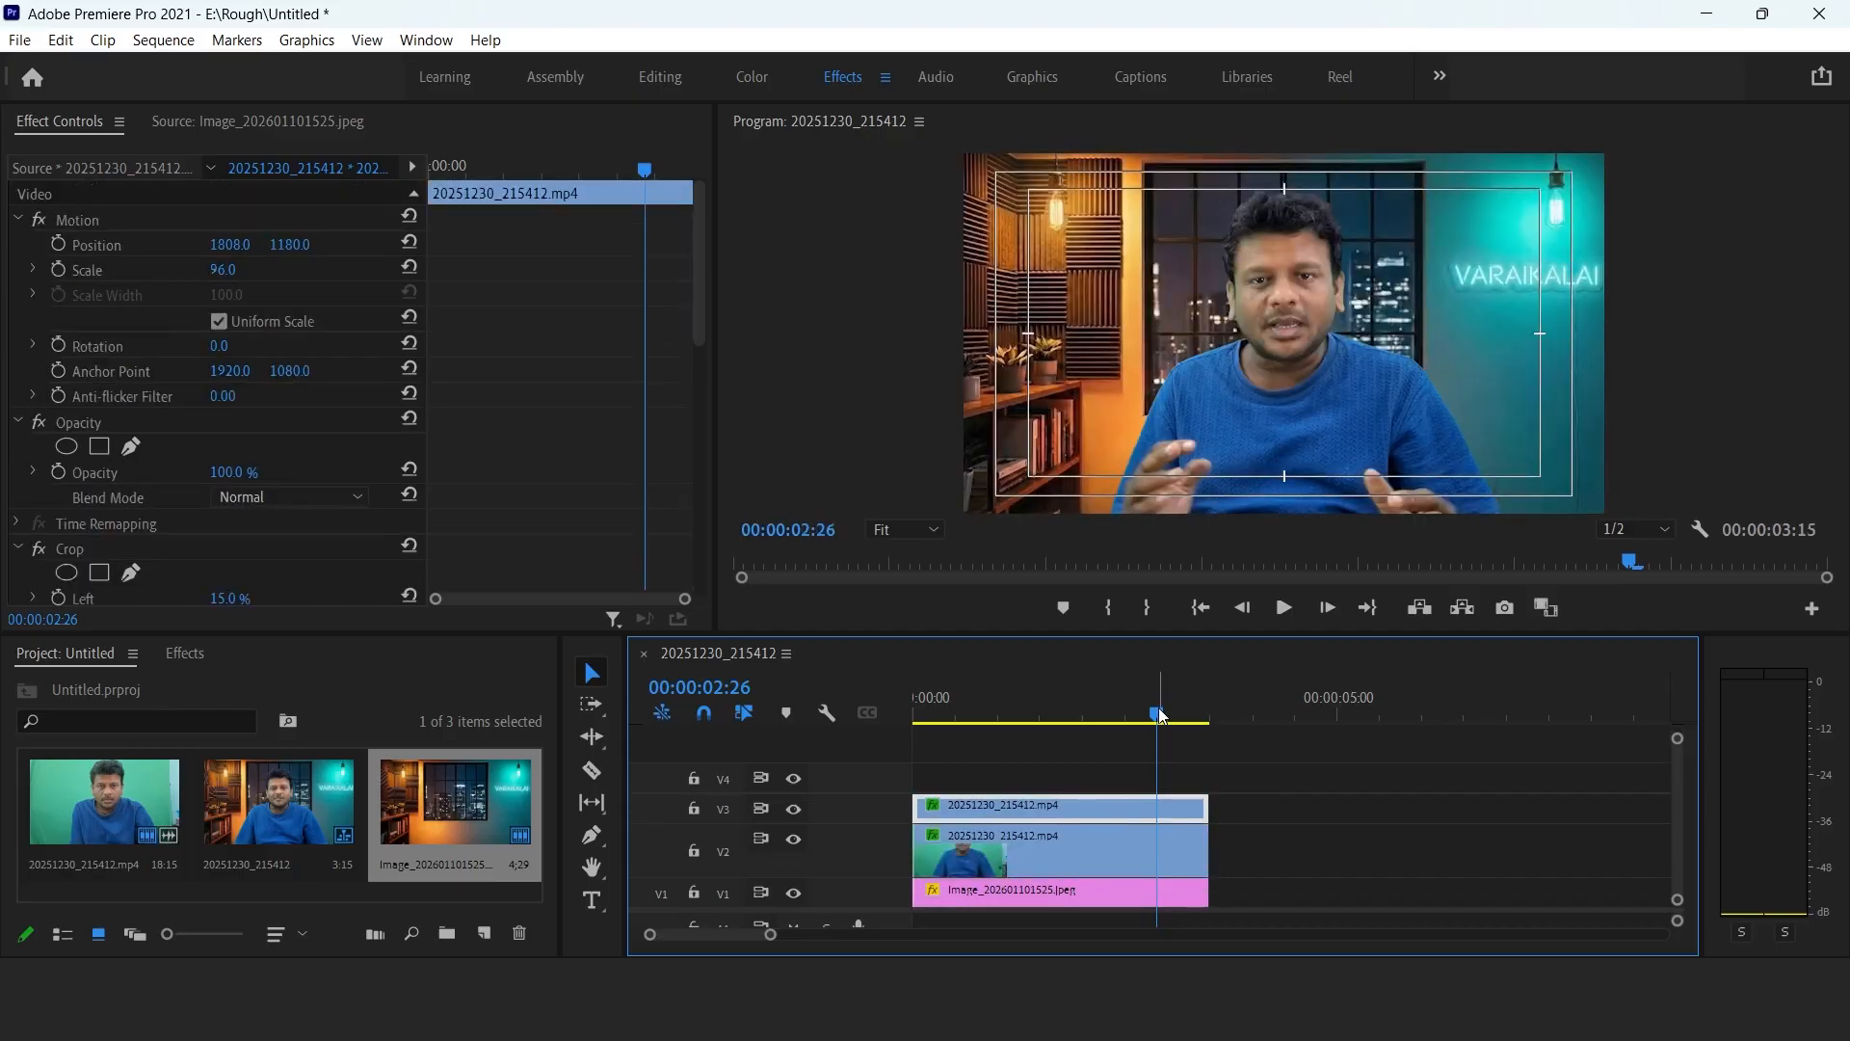
Apply the Tint effect to the duplicated presenter clip on track V3.
left_click(188, 654)
left_click(199, 679)
type("tint")
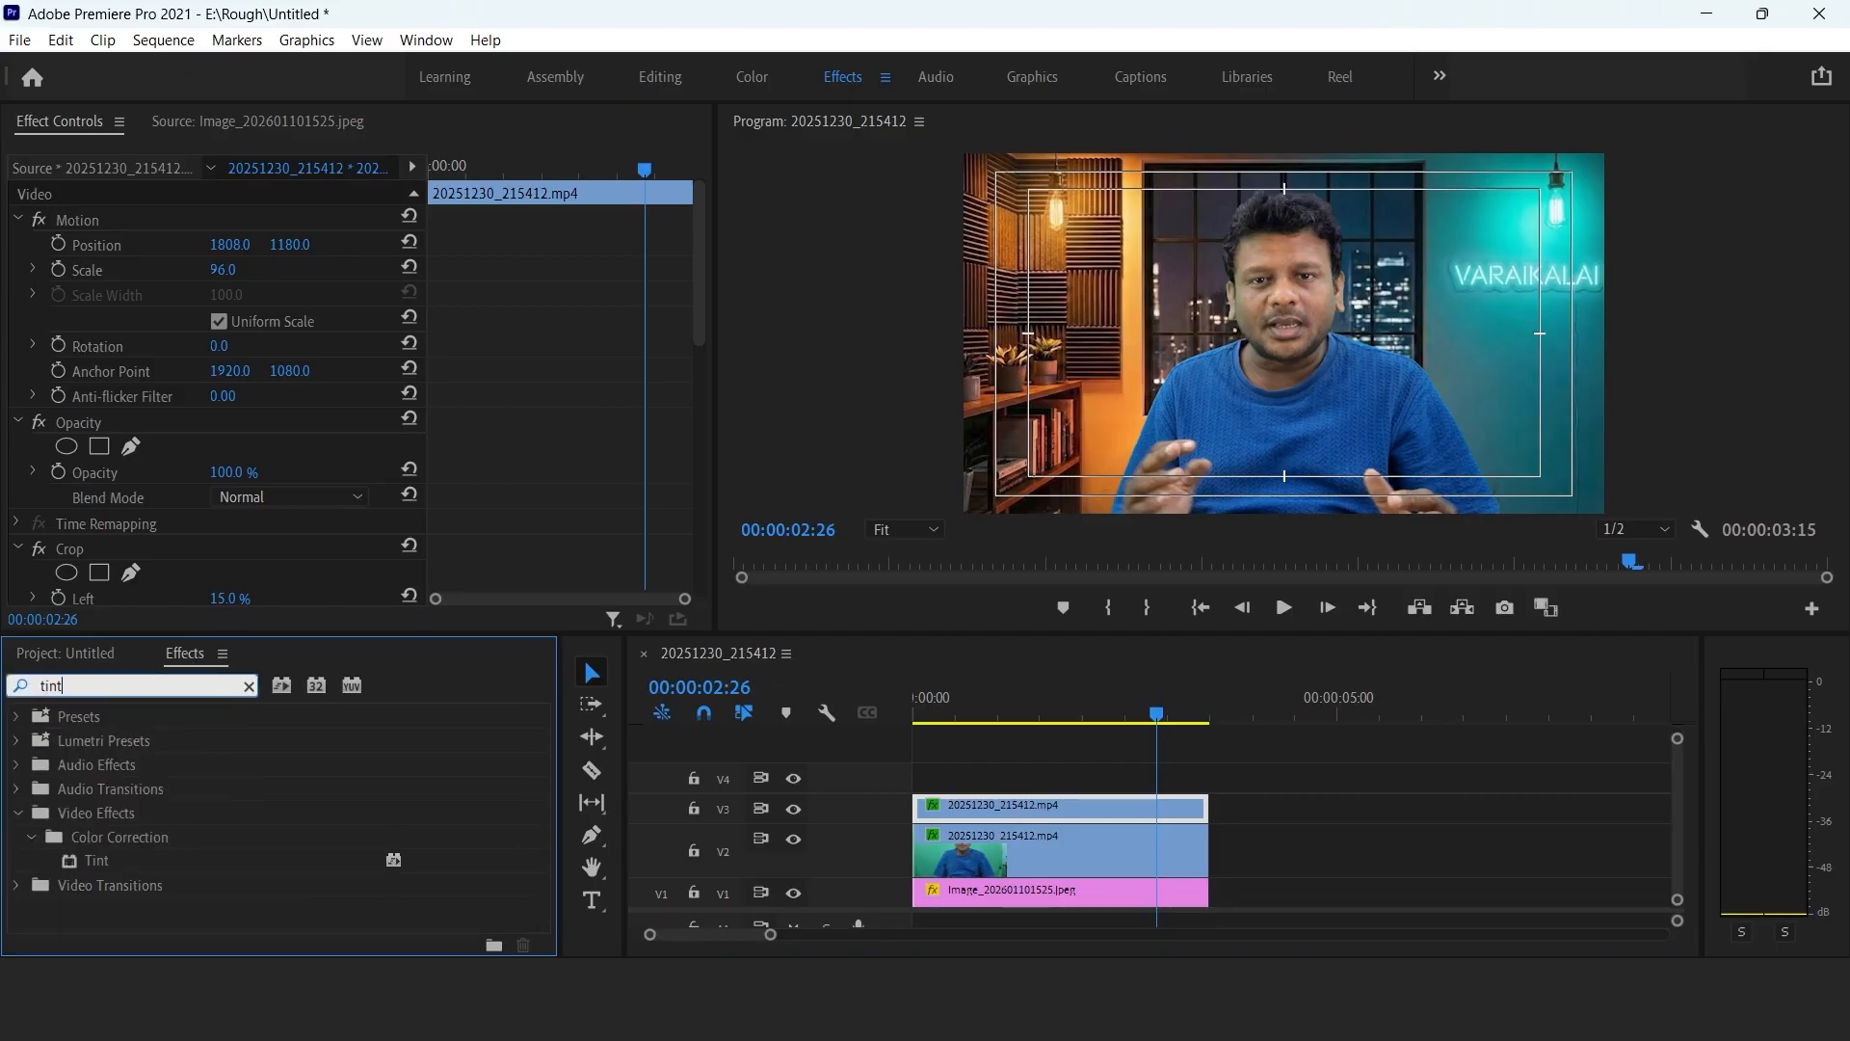
left_click_drag(85, 870, 1011, 820)
left_click_drag(696, 306, 676, 570)
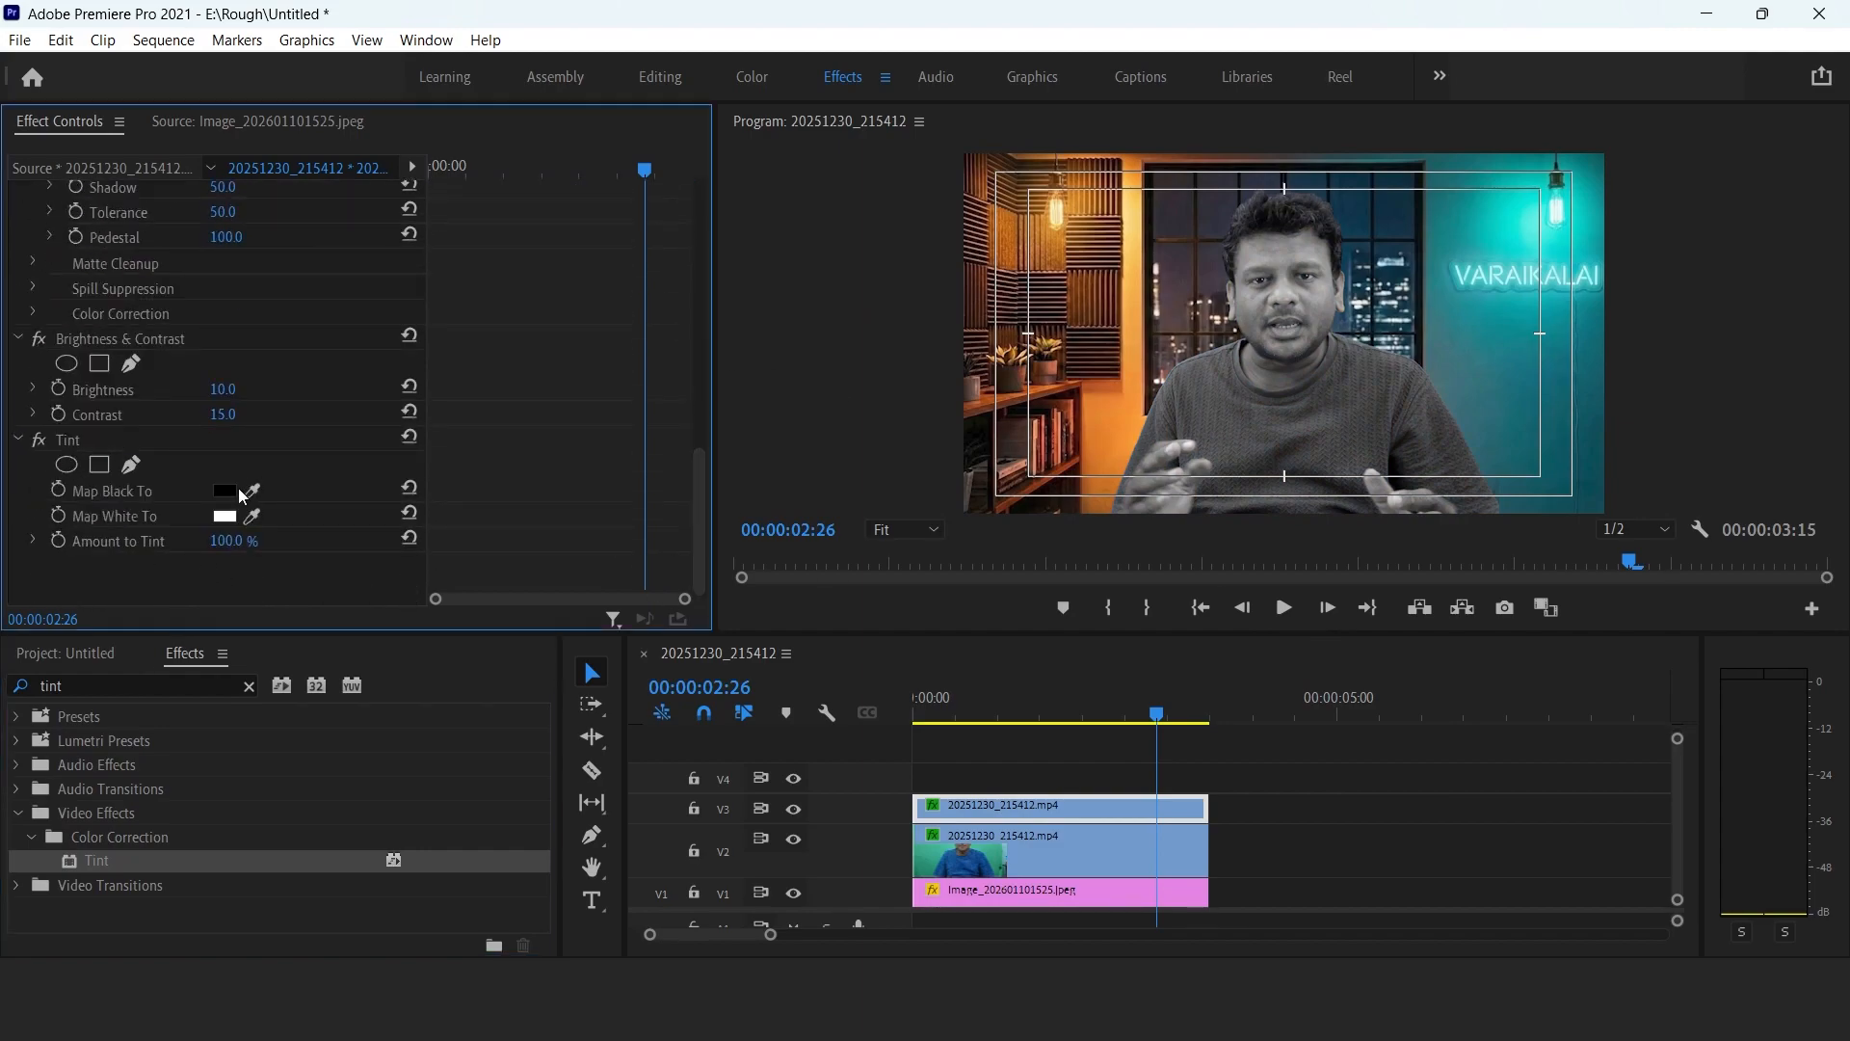
Leave the V3 clip's Tint Map Black To at black and set Map White To to a saturated turquoise matching the neon sign.
left_click(229, 495)
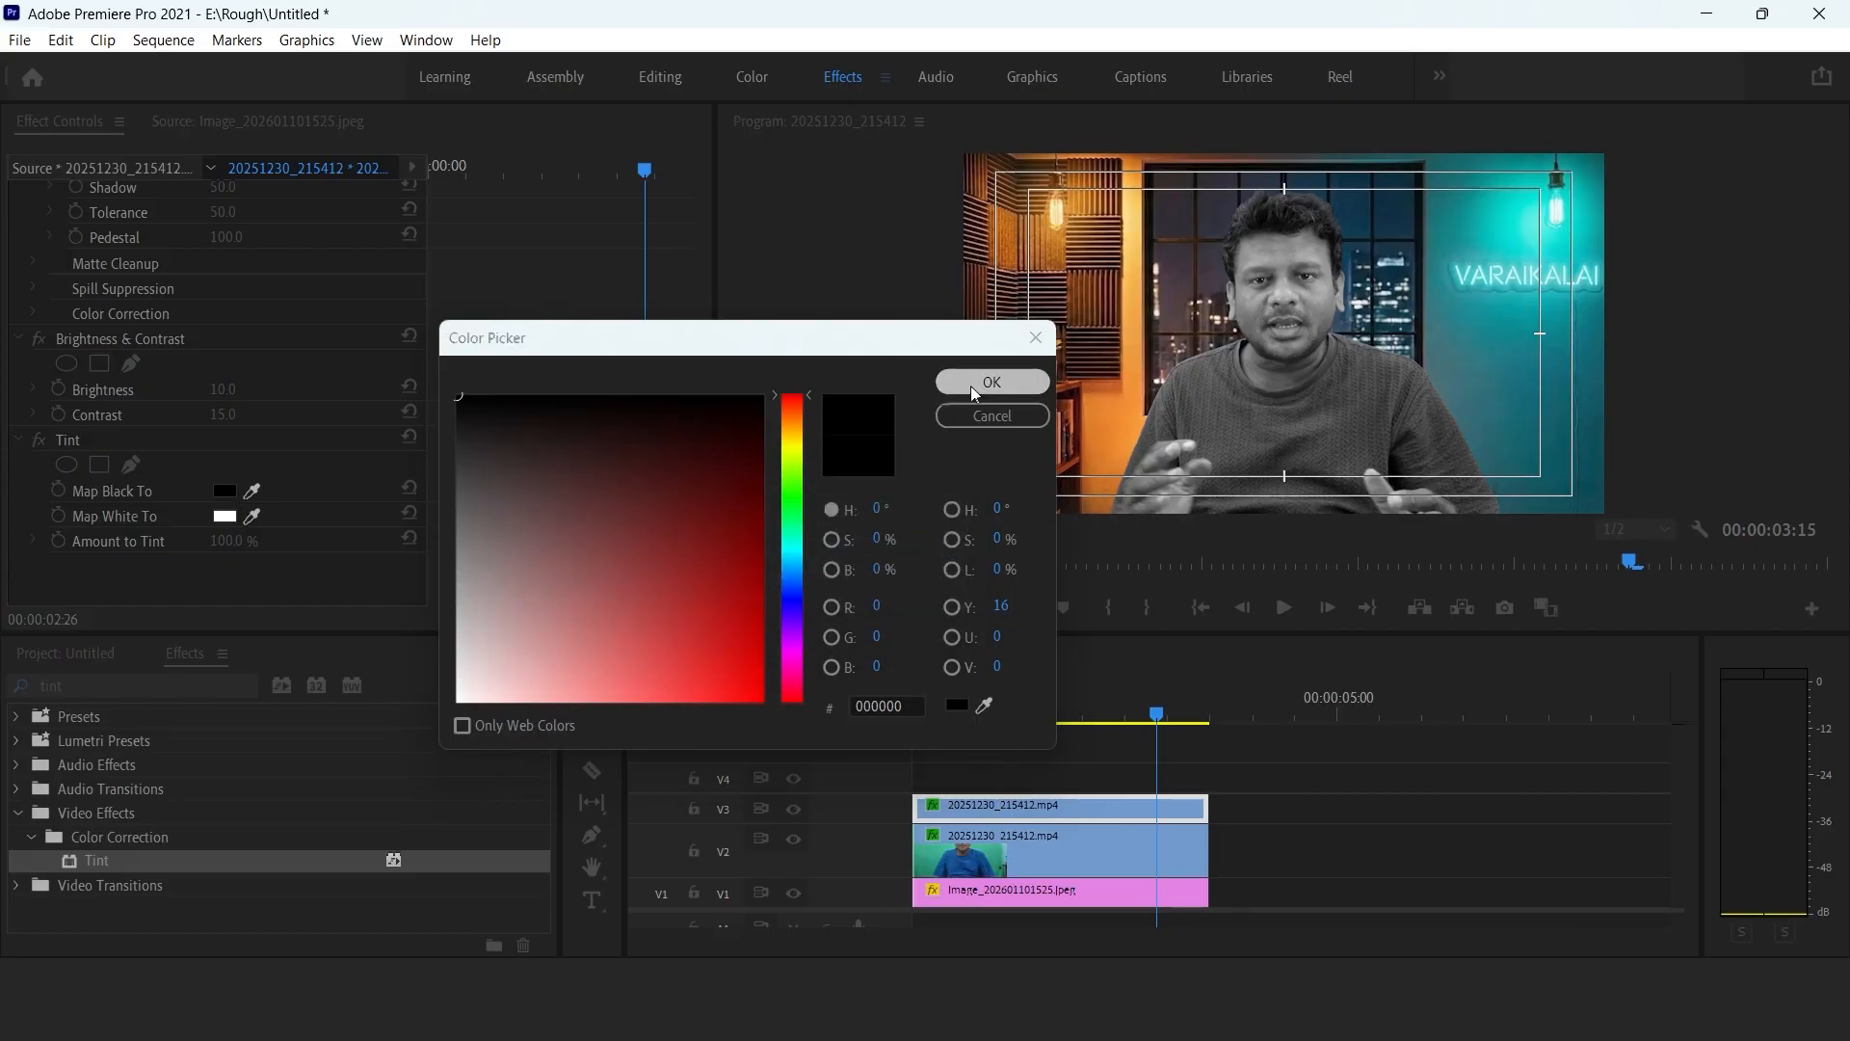
left_click(991, 381)
left_click(231, 517)
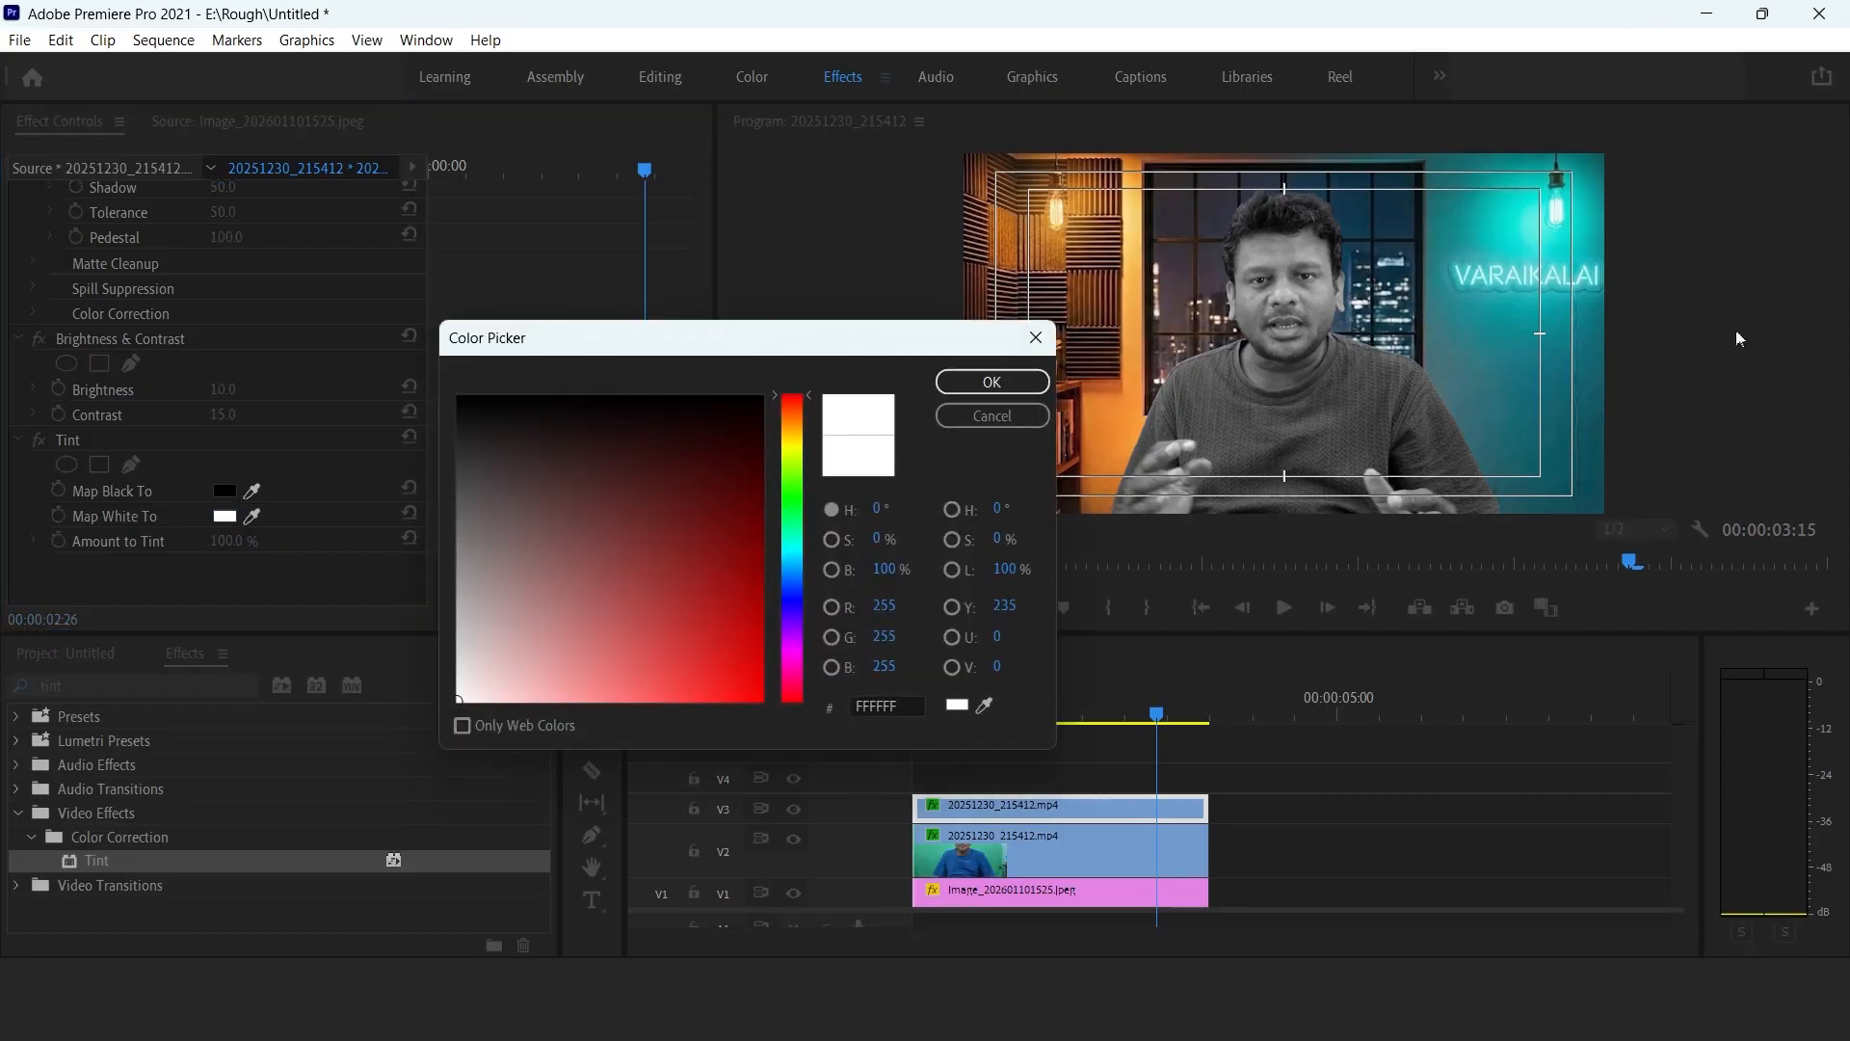
left_click(798, 551)
mouse_move(755, 589)
left_mouse_down()
mouse_move(743, 709)
mouse_move(761, 698)
left_mouse_up()
left_click(798, 545)
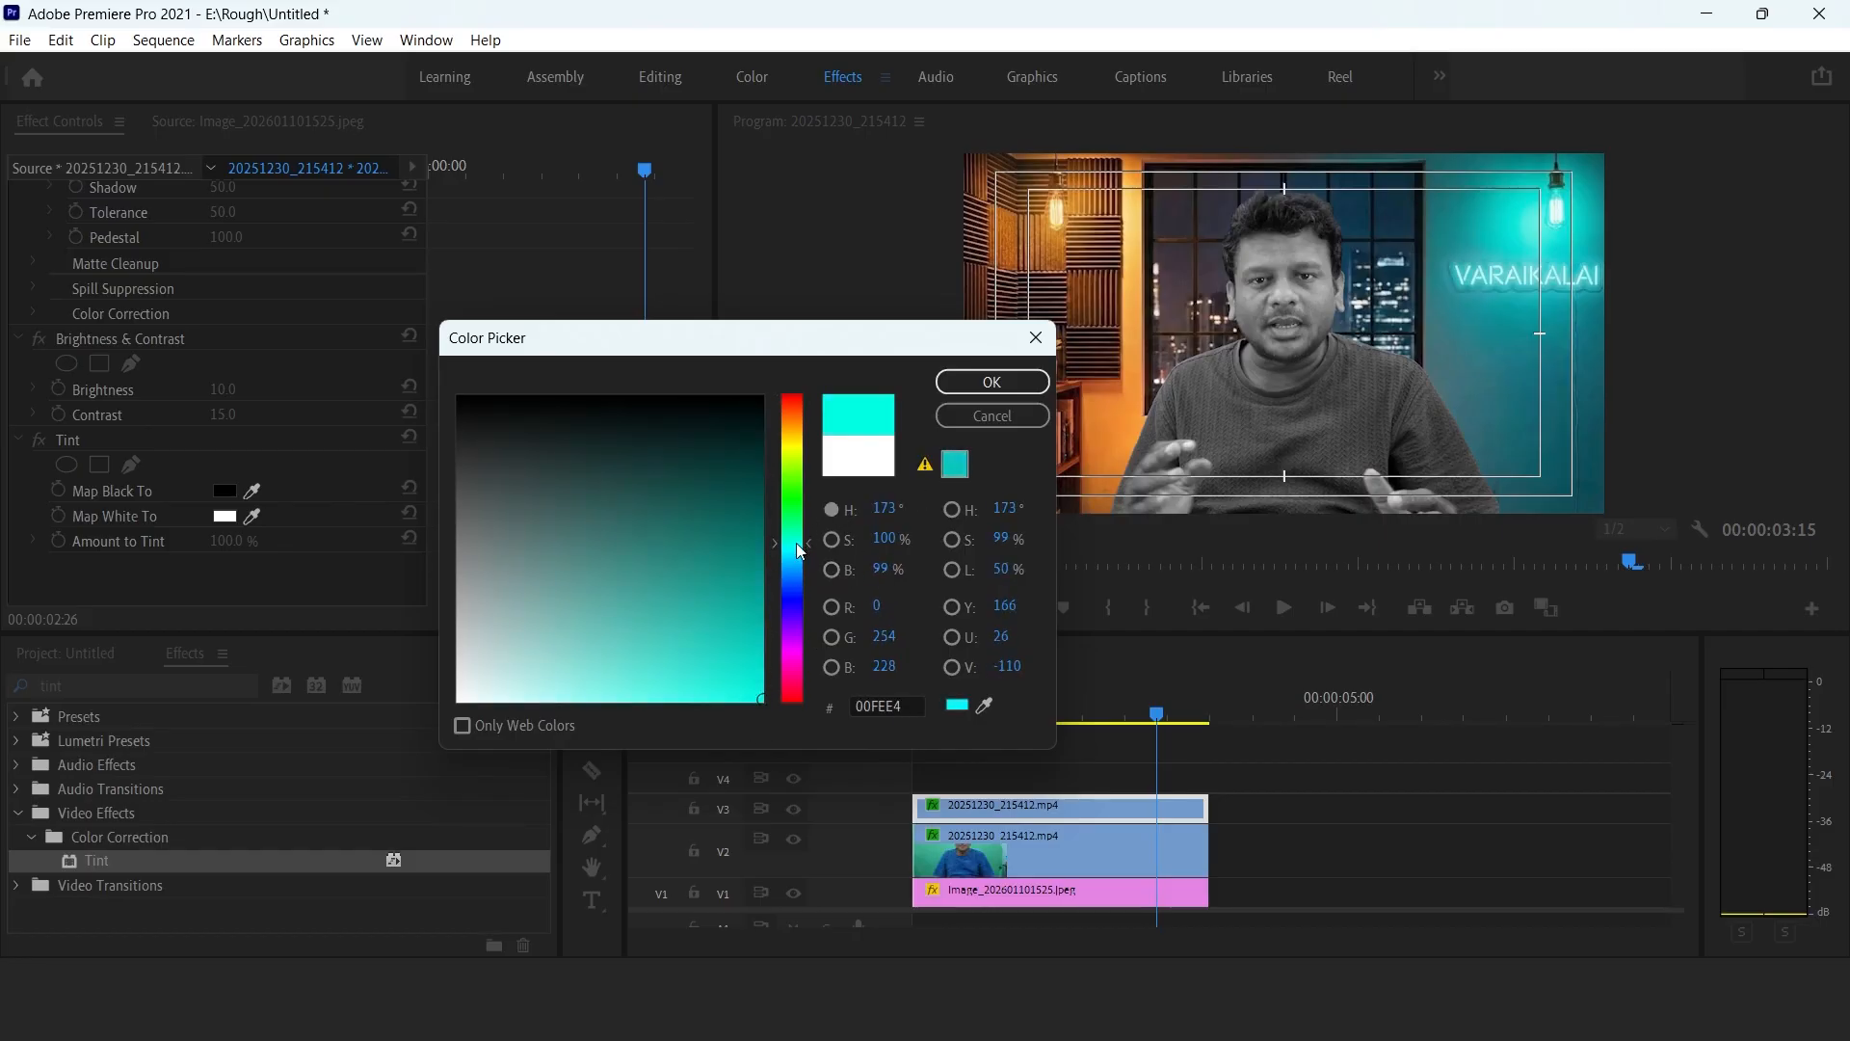
left_click_drag(798, 547, 800, 551)
left_click(992, 382)
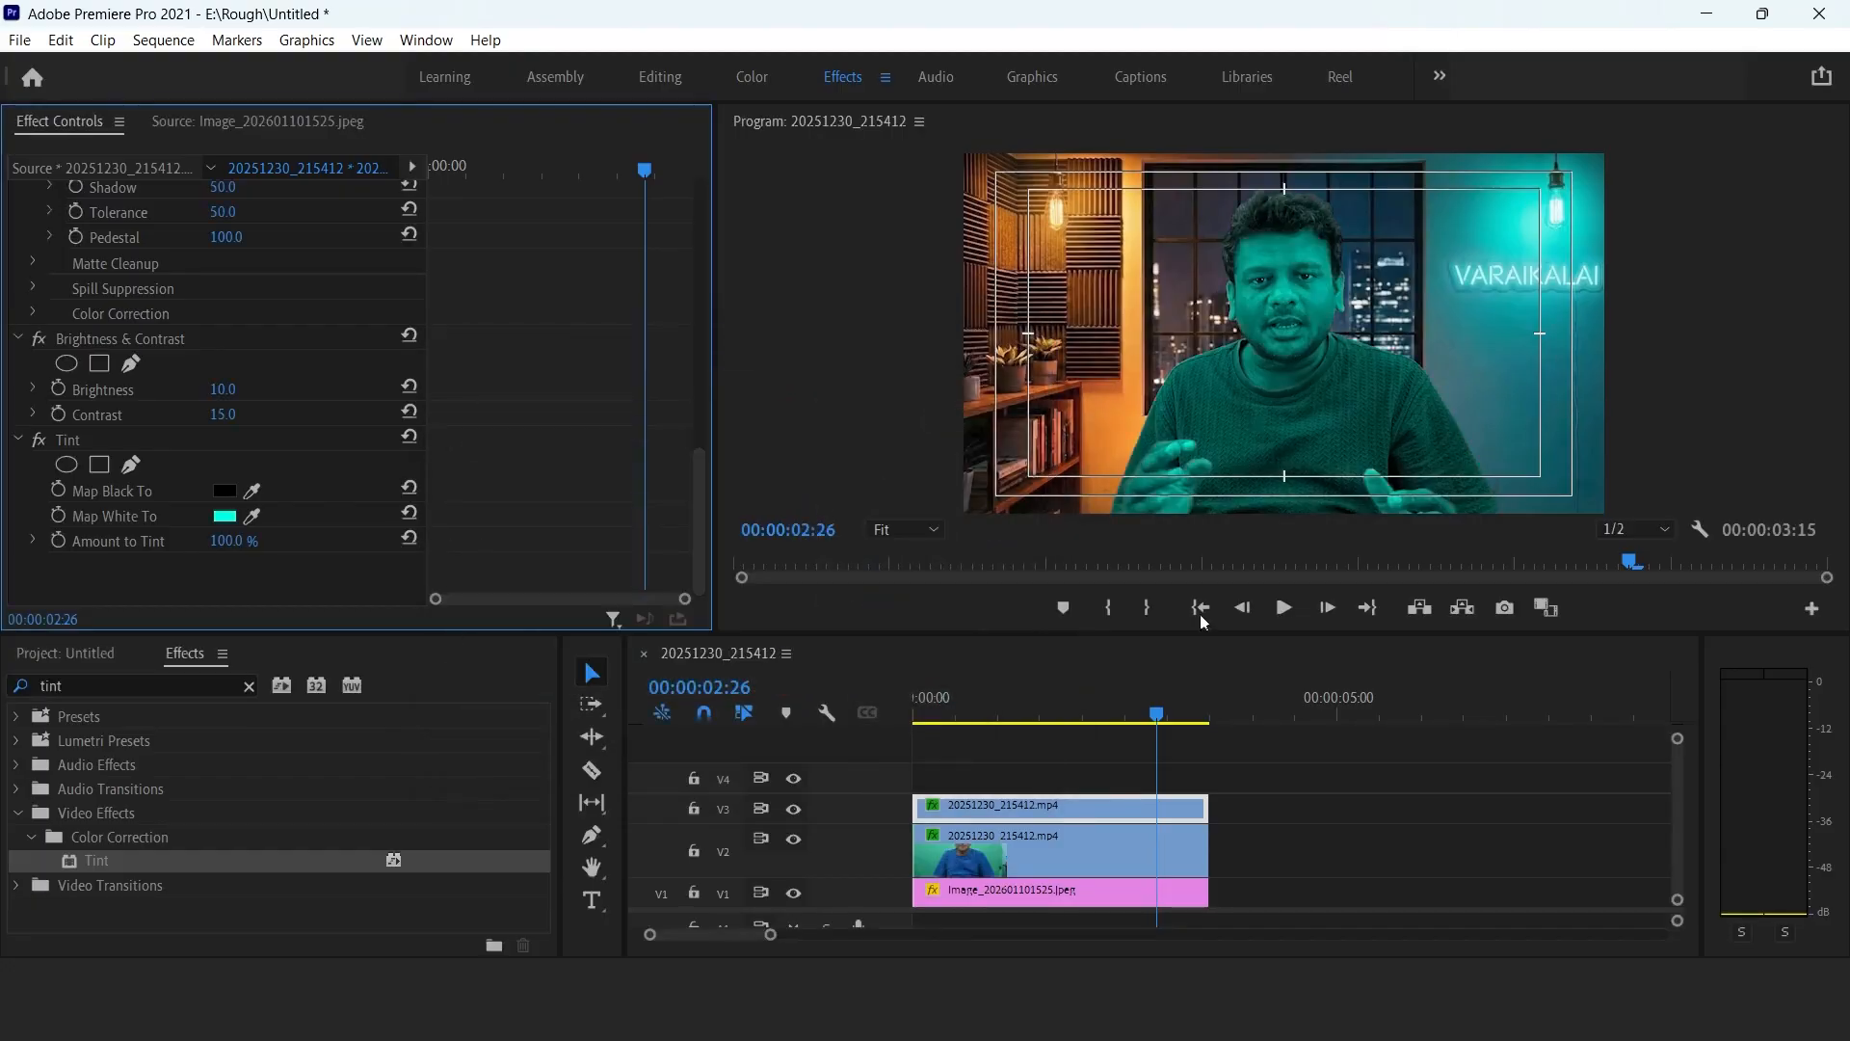
Set the V3 clip's opacity blend mode to Linear Dodge (Add).
left_click_drag(700, 501, 715, 229)
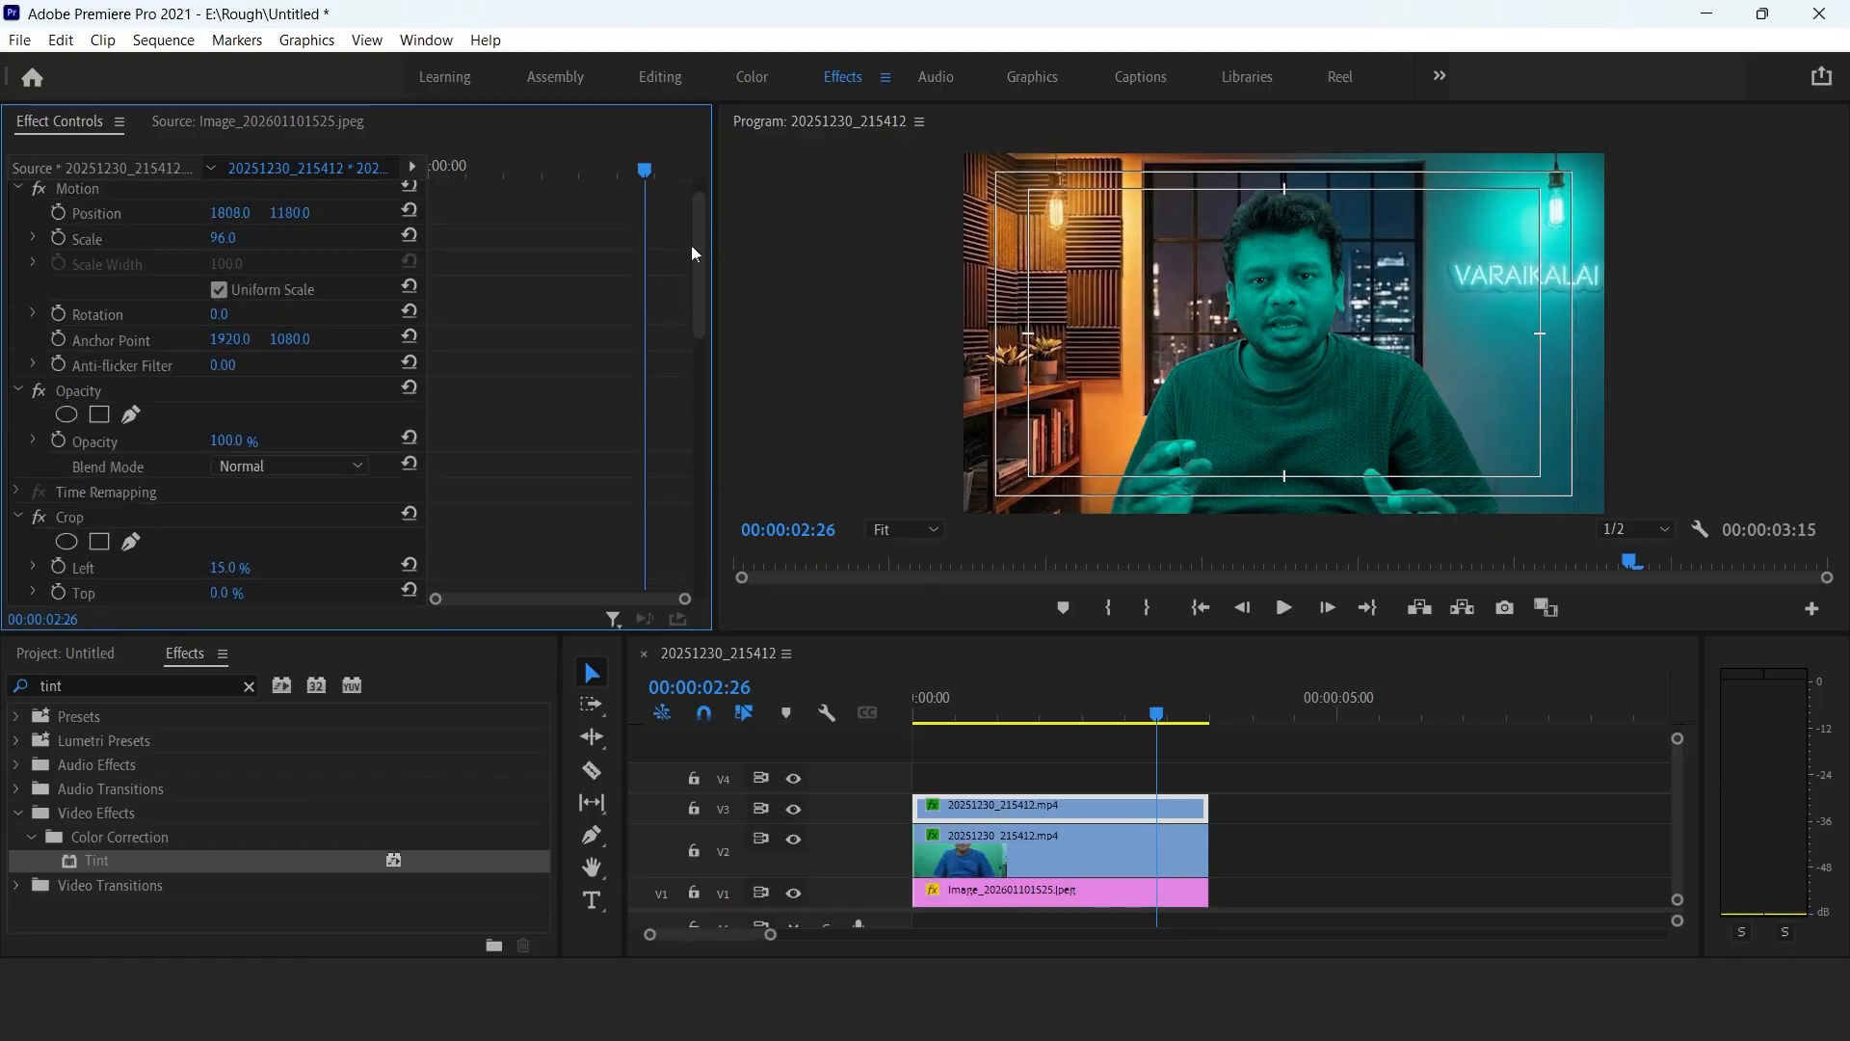
left_click(281, 466)
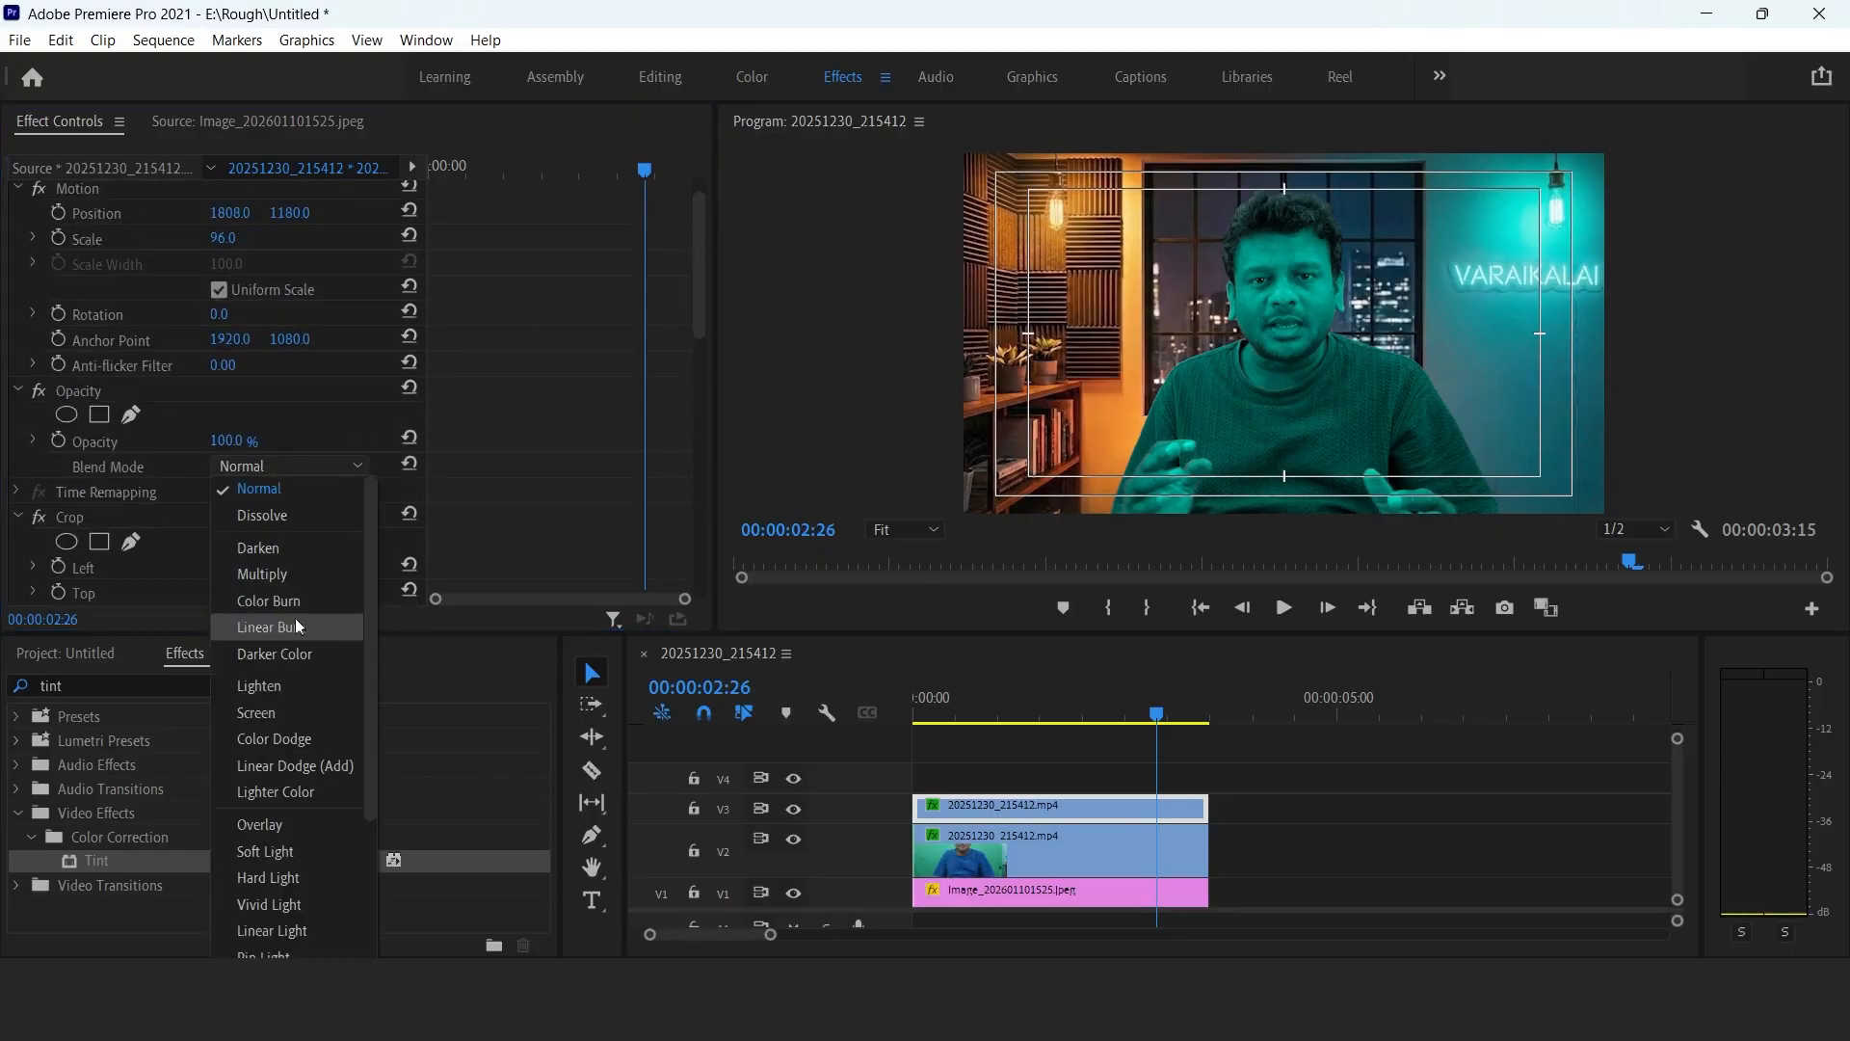
left_click(309, 761)
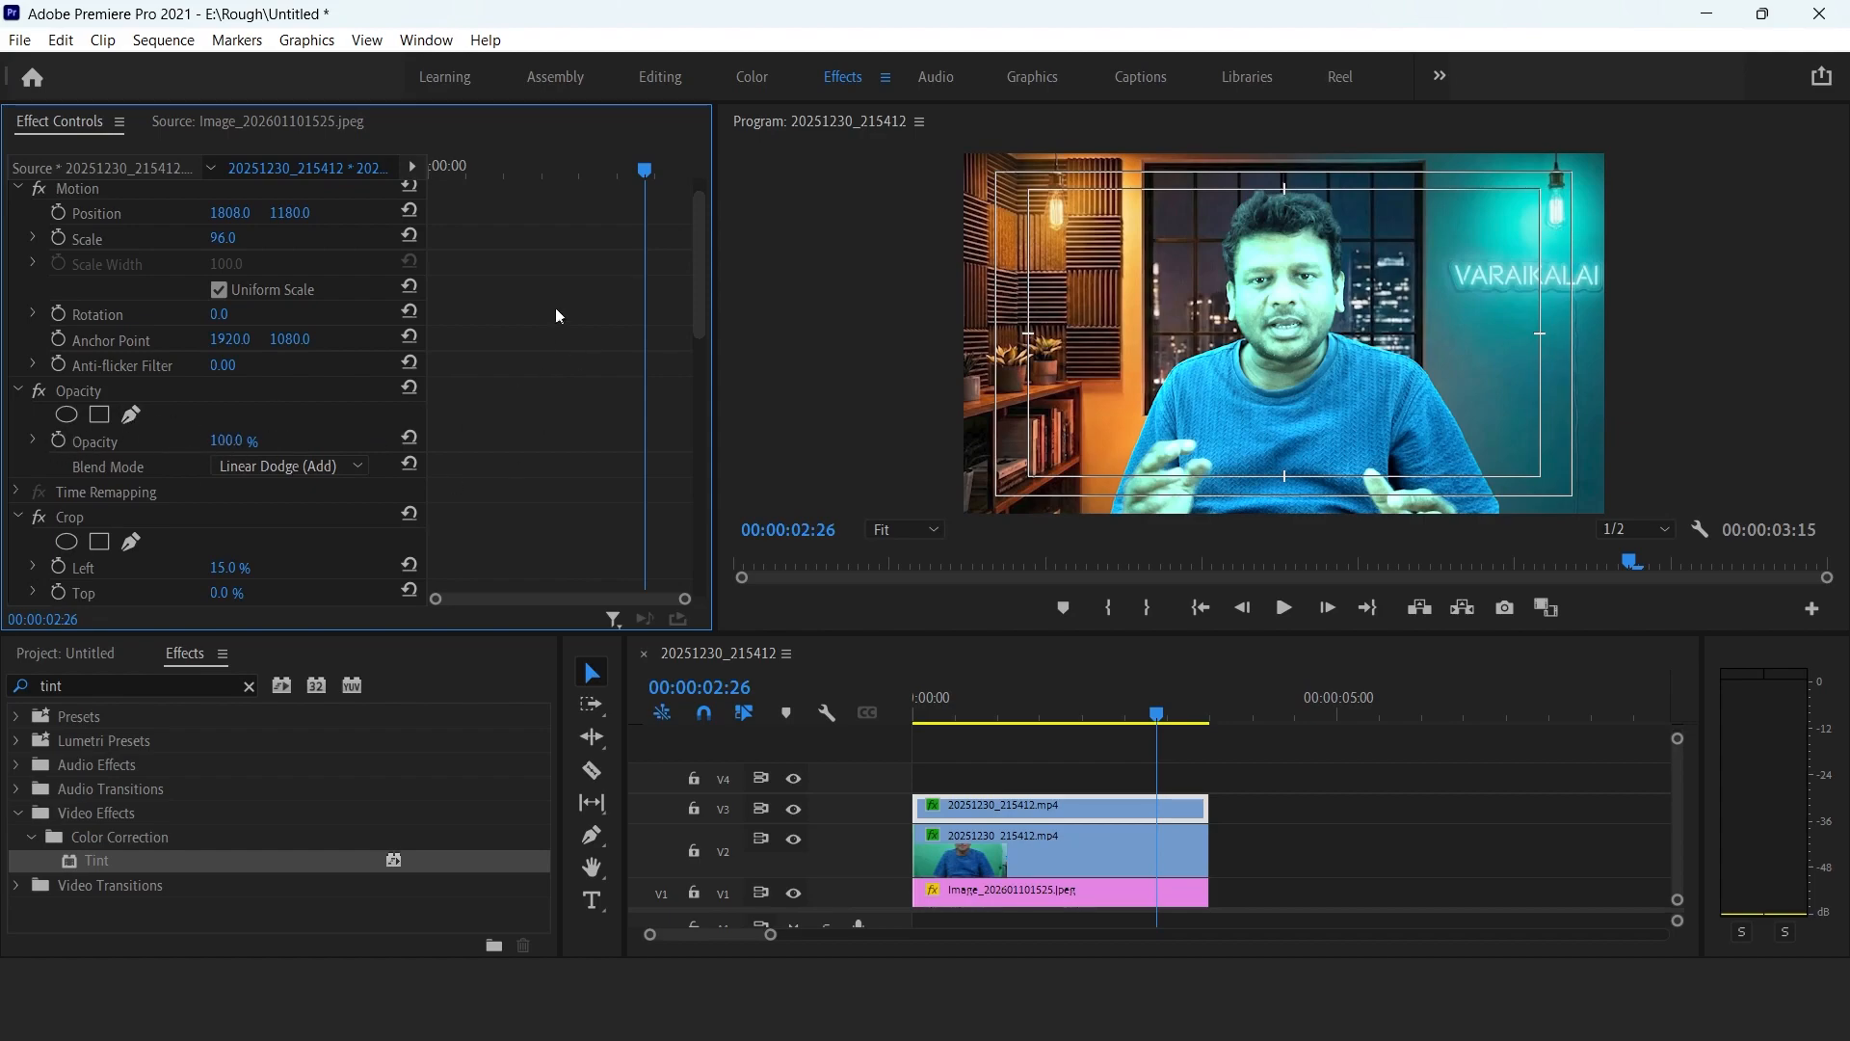
Draw a closed freeform opacity mask on the V3 clip around the presenter's teal-wall side, from hair to forearm, and refine its neck and shoulder points.
scroll(701, 294, "down", 2)
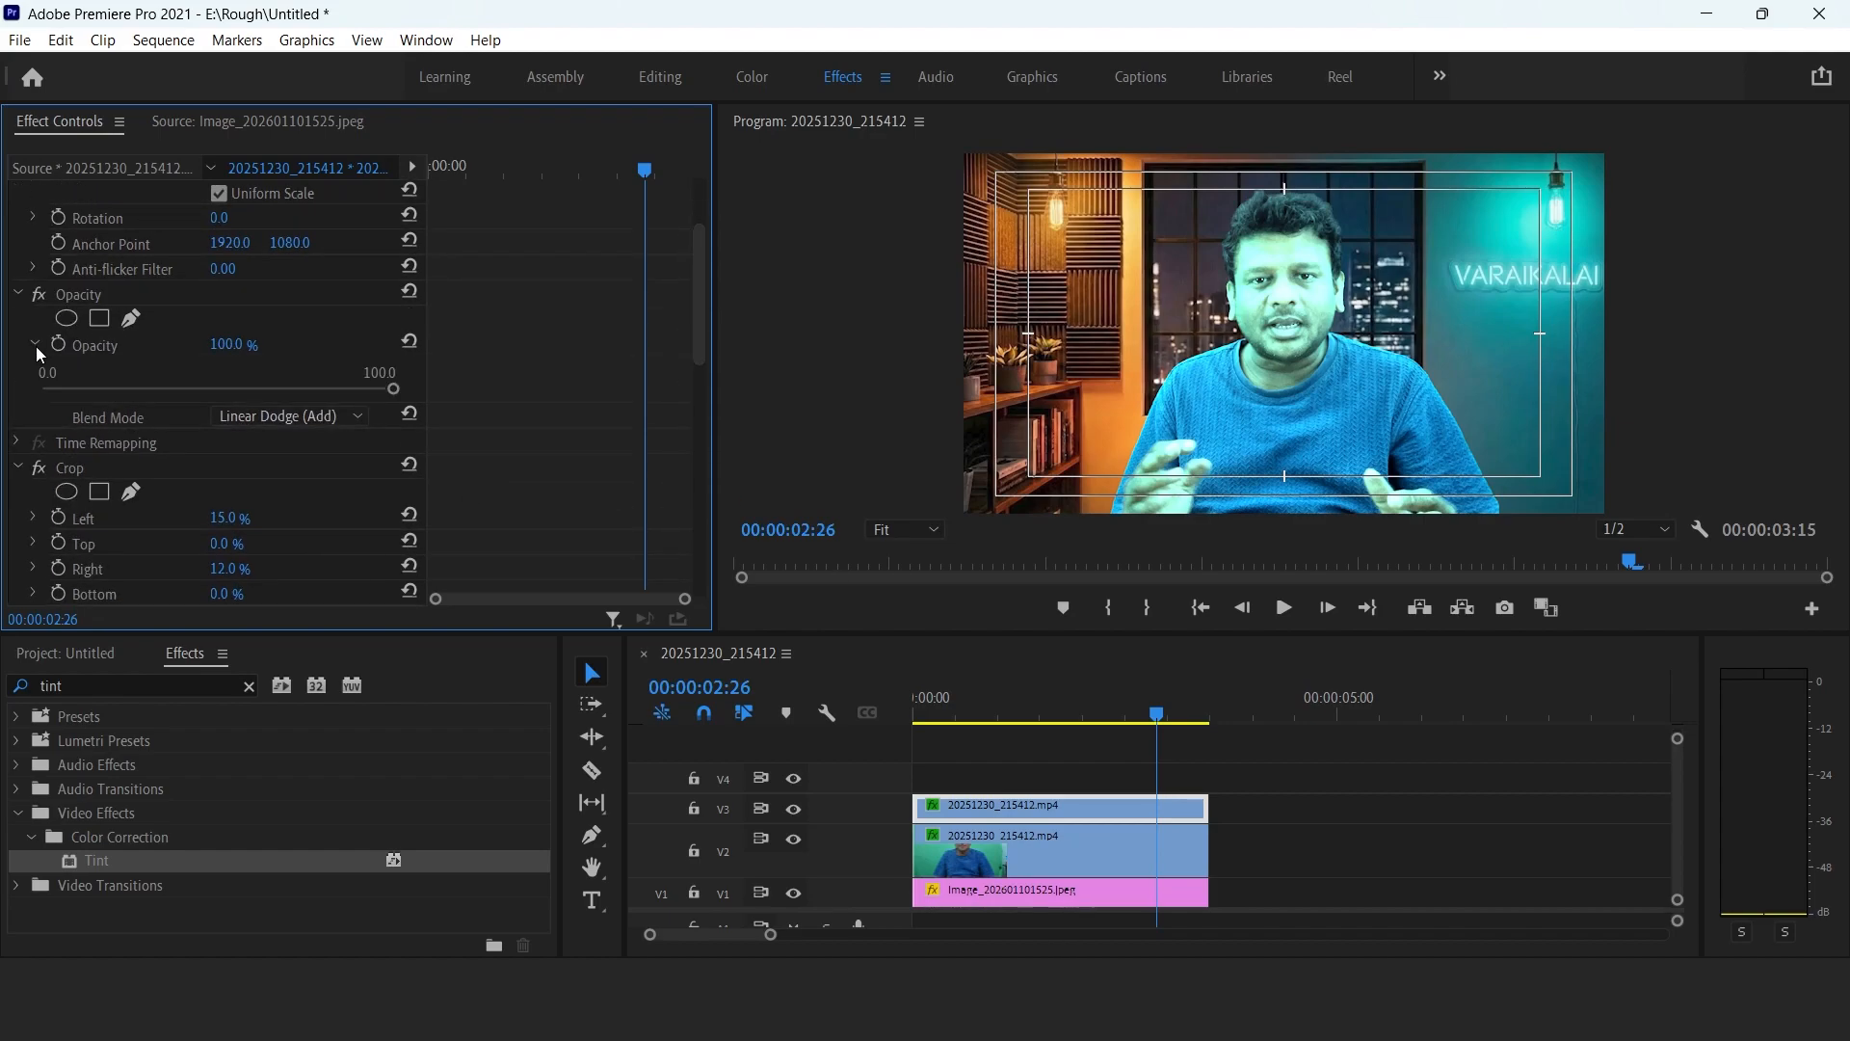
left_click(131, 321)
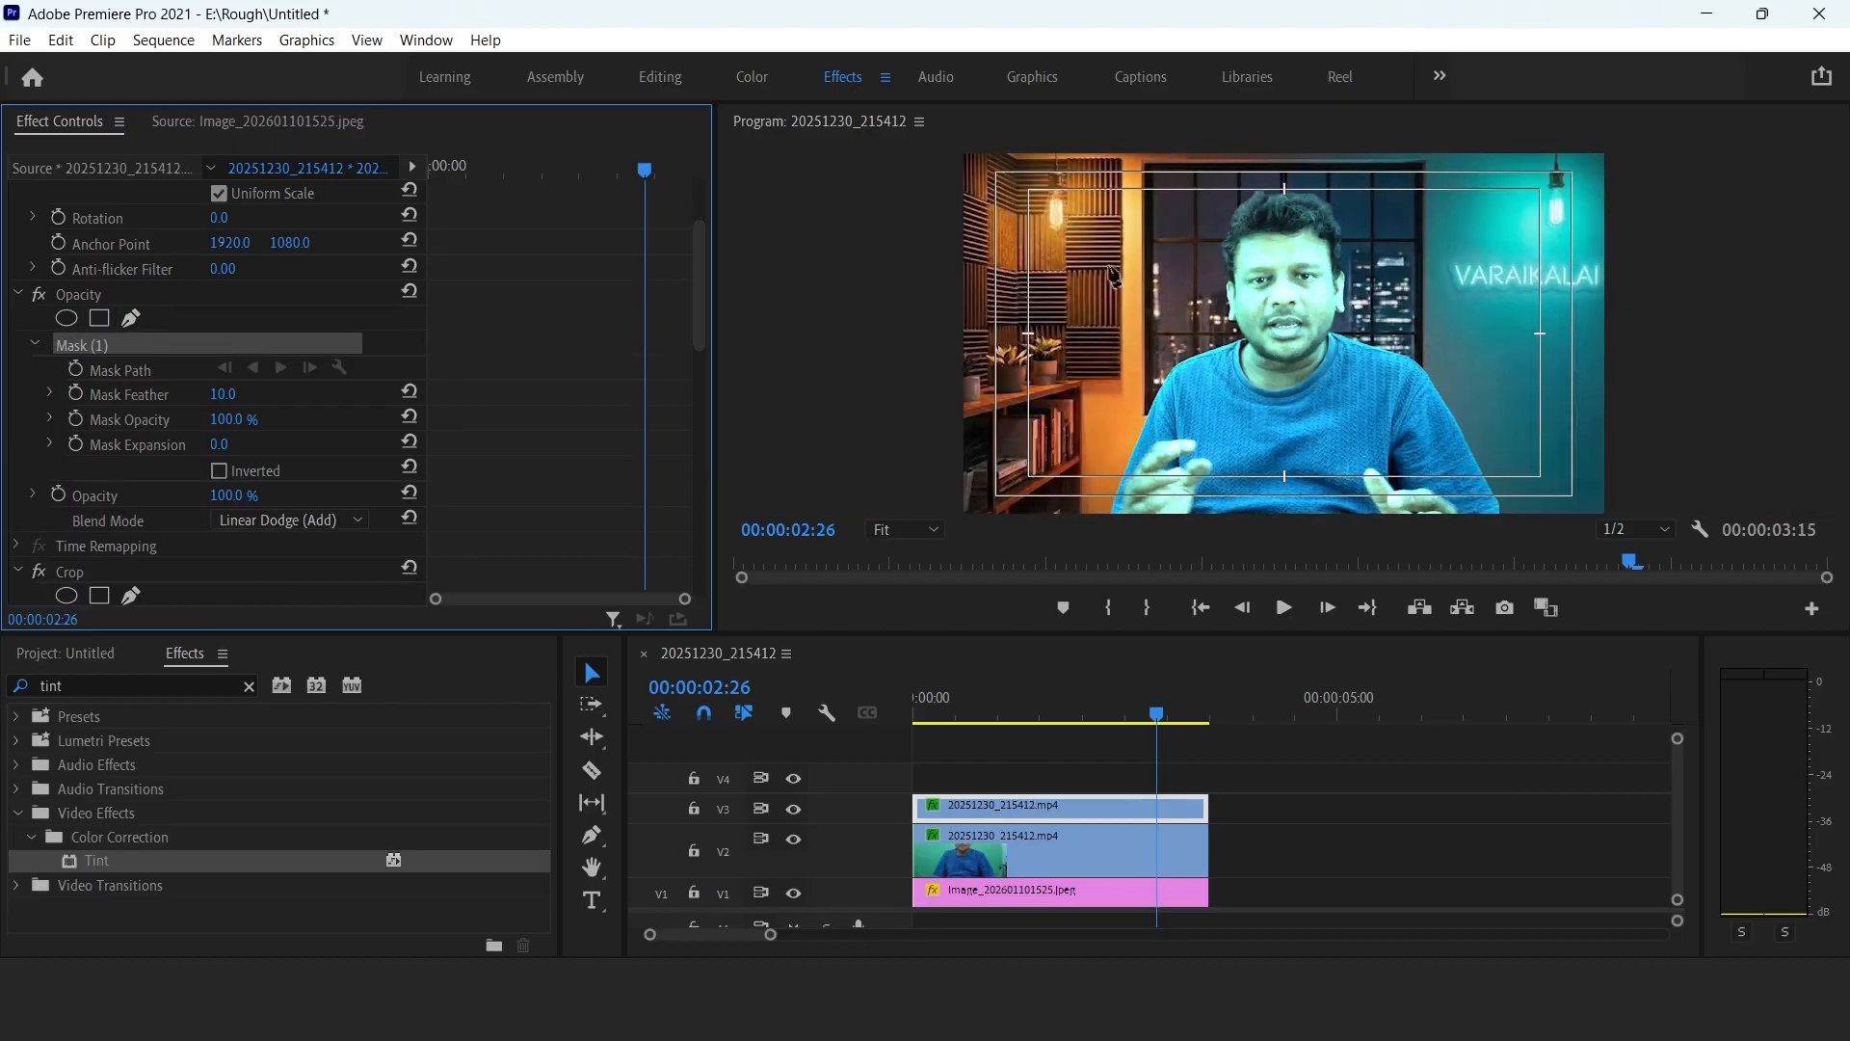
left_click(1304, 189)
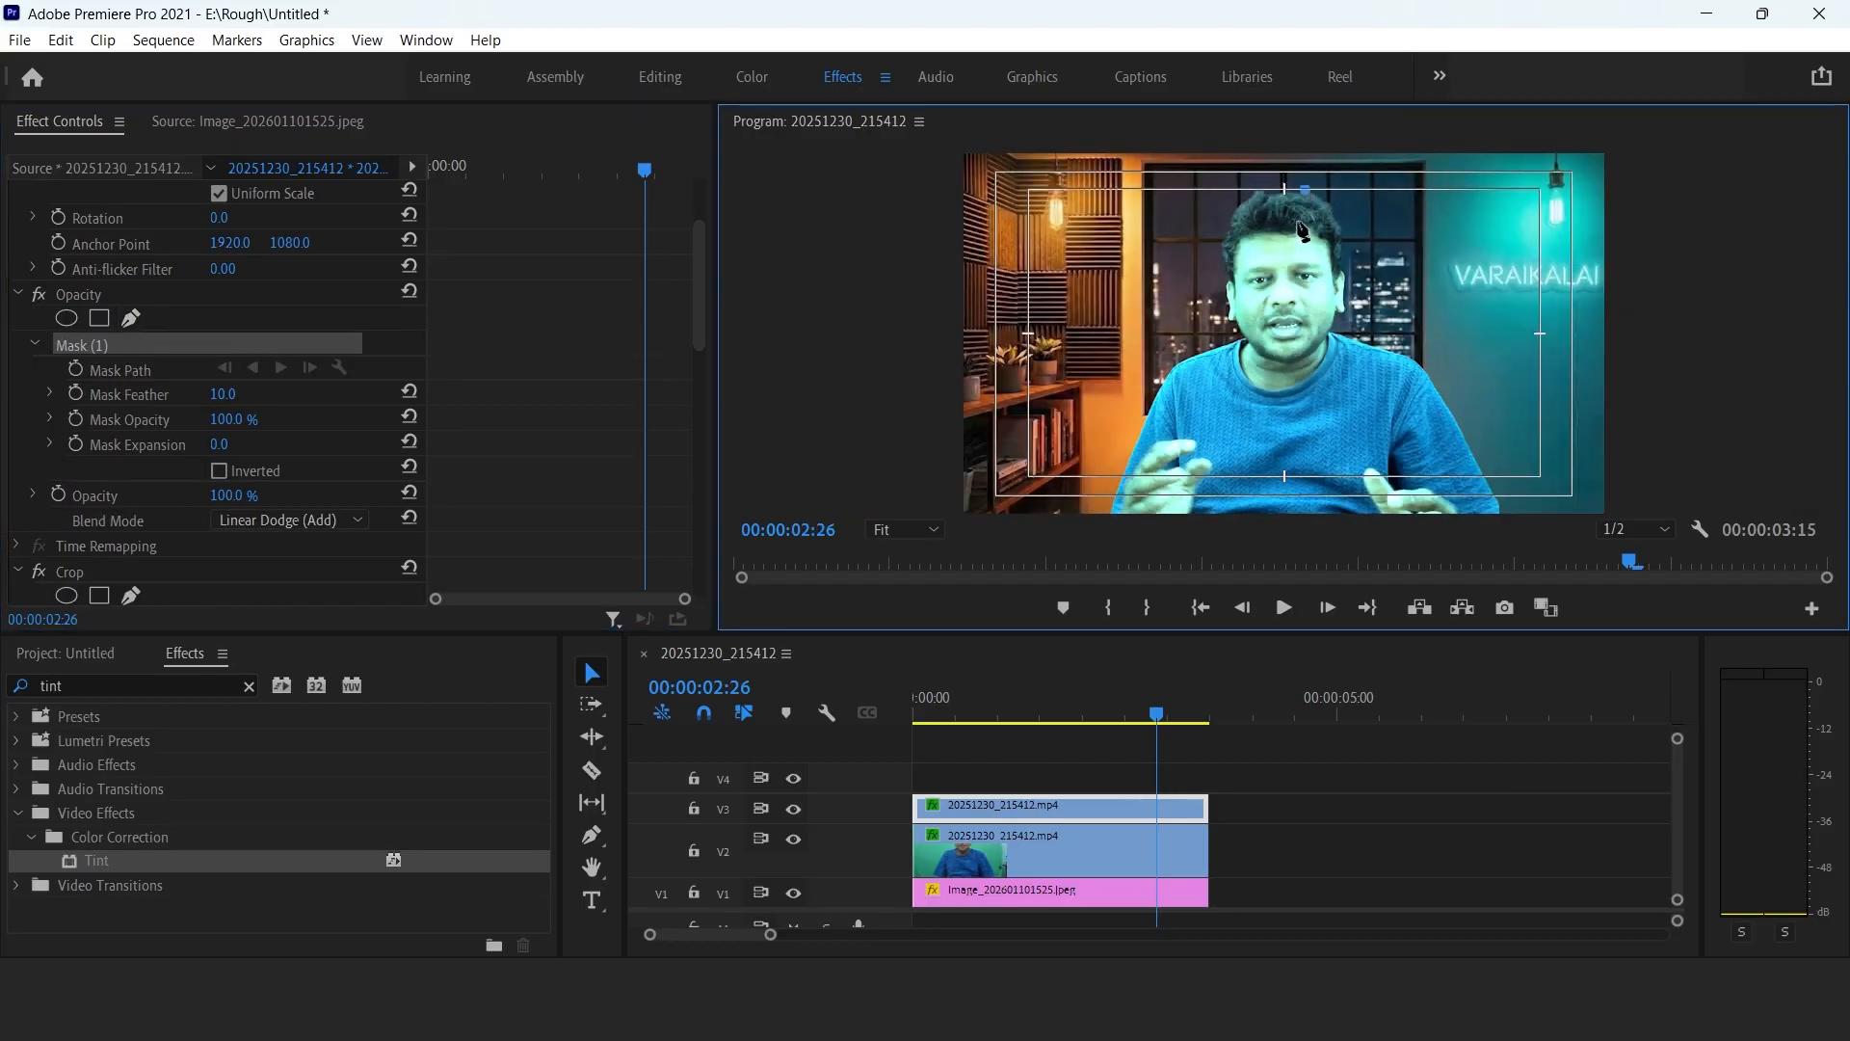
left_click(1311, 235)
left_click(1309, 286)
left_click(1324, 326)
left_click(1346, 348)
left_click(1369, 374)
left_click(1391, 416)
left_click(1430, 452)
left_click(1437, 488)
left_click(1470, 505)
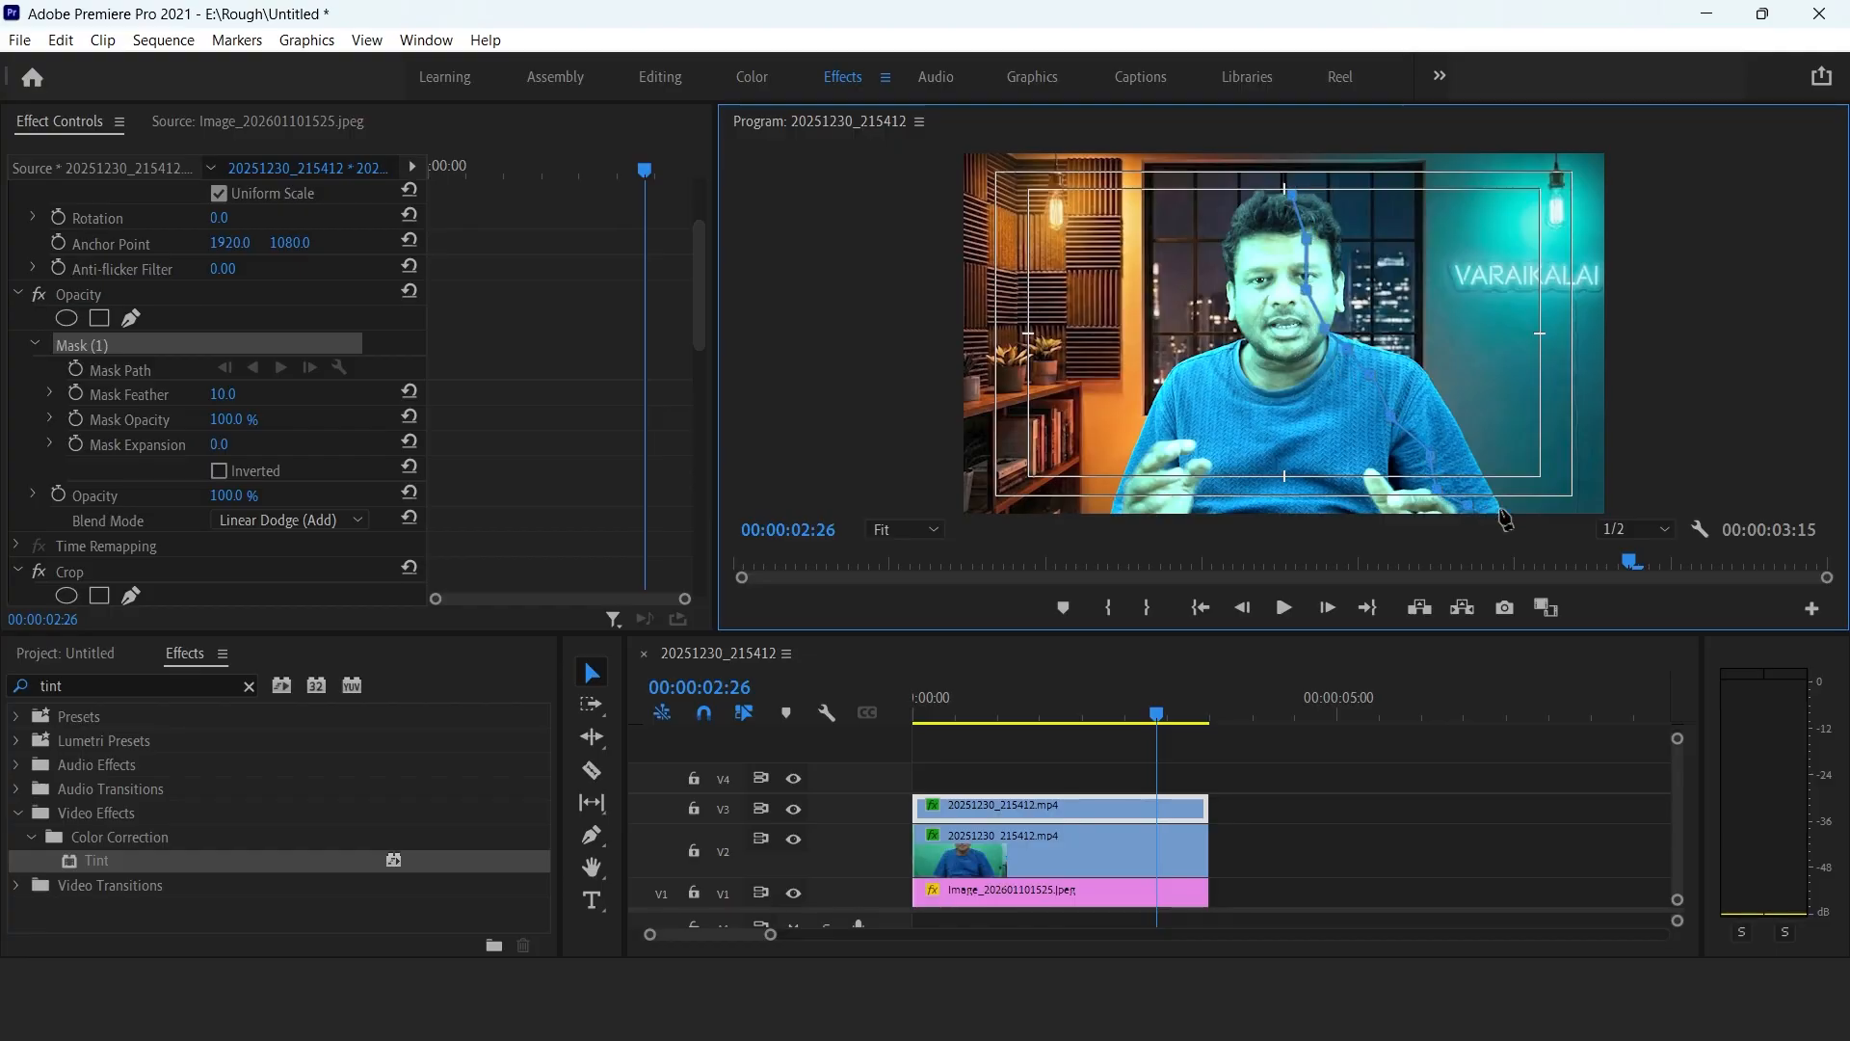
left_click(1513, 506)
left_click(1510, 434)
left_click(1454, 314)
left_click(1428, 240)
left_click(1372, 178)
left_click(1304, 161)
left_click_drag(1304, 162, 1293, 165)
left_click(1282, 201)
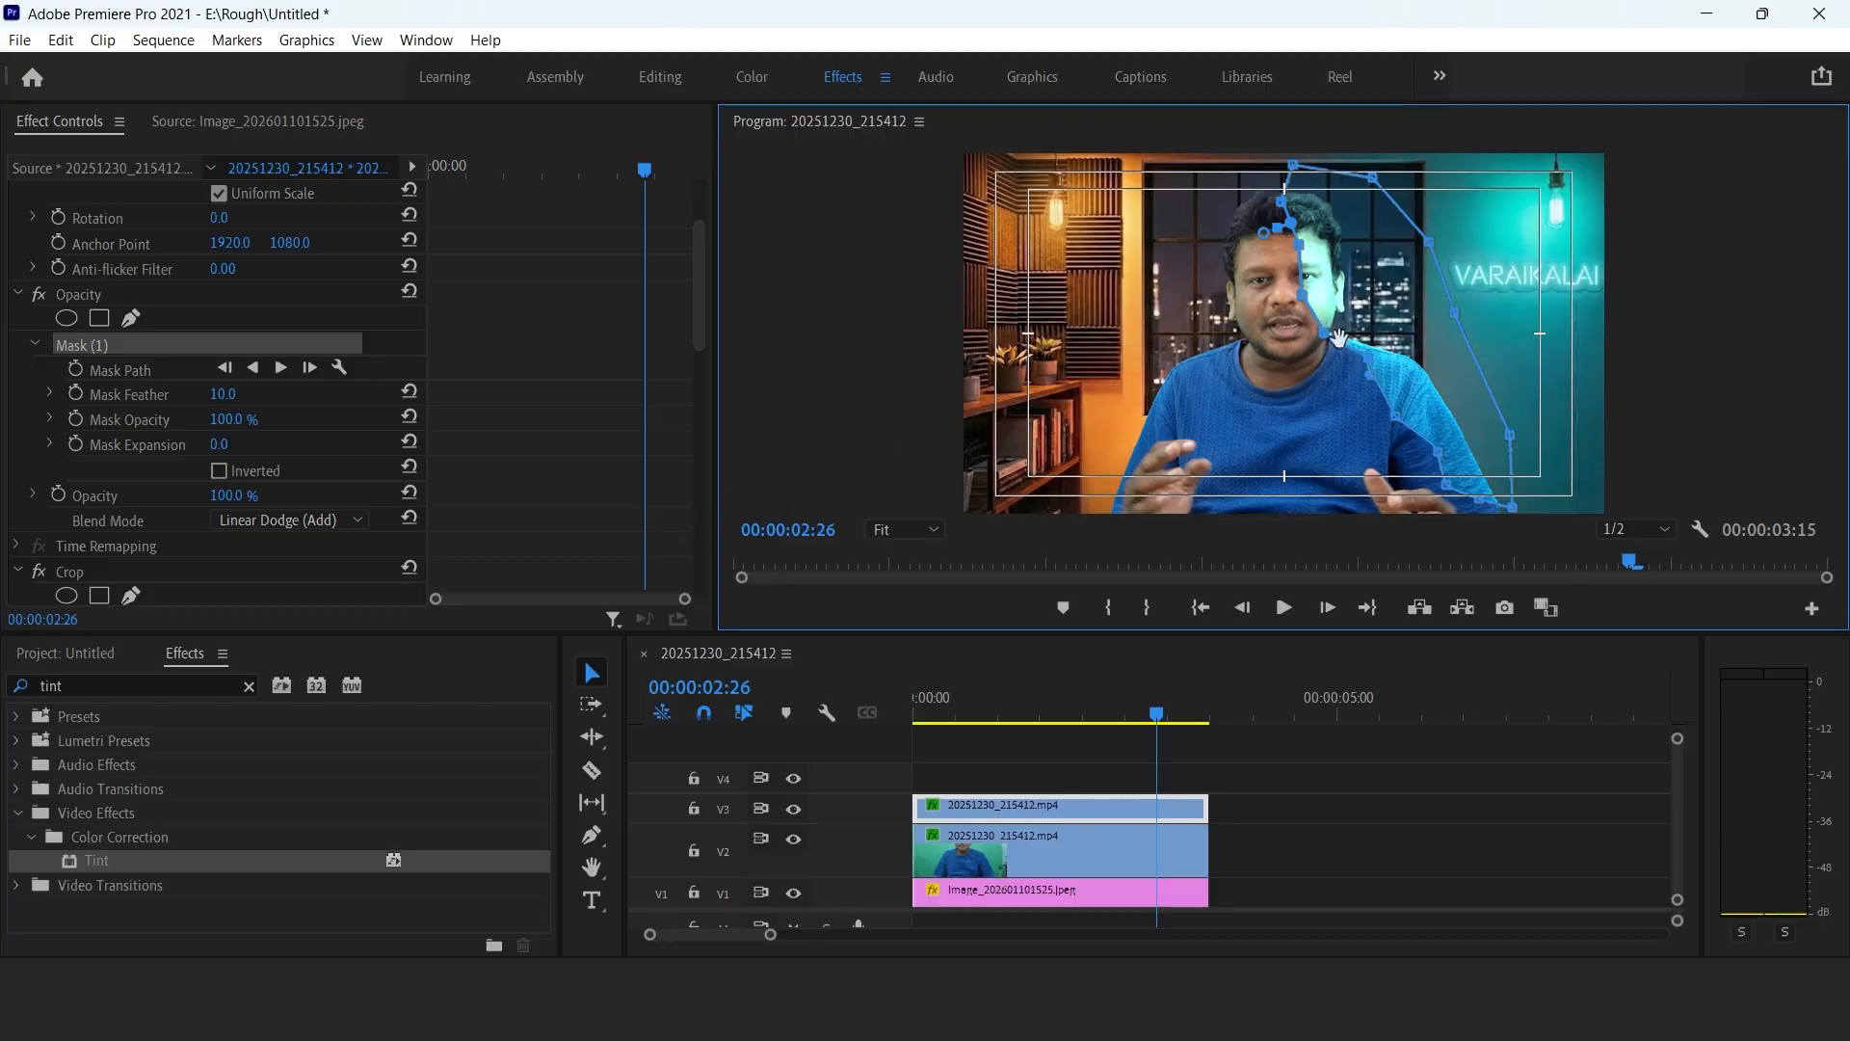
left_click_drag(1312, 355, 1295, 357)
left_click_drag(1370, 357, 1361, 377)
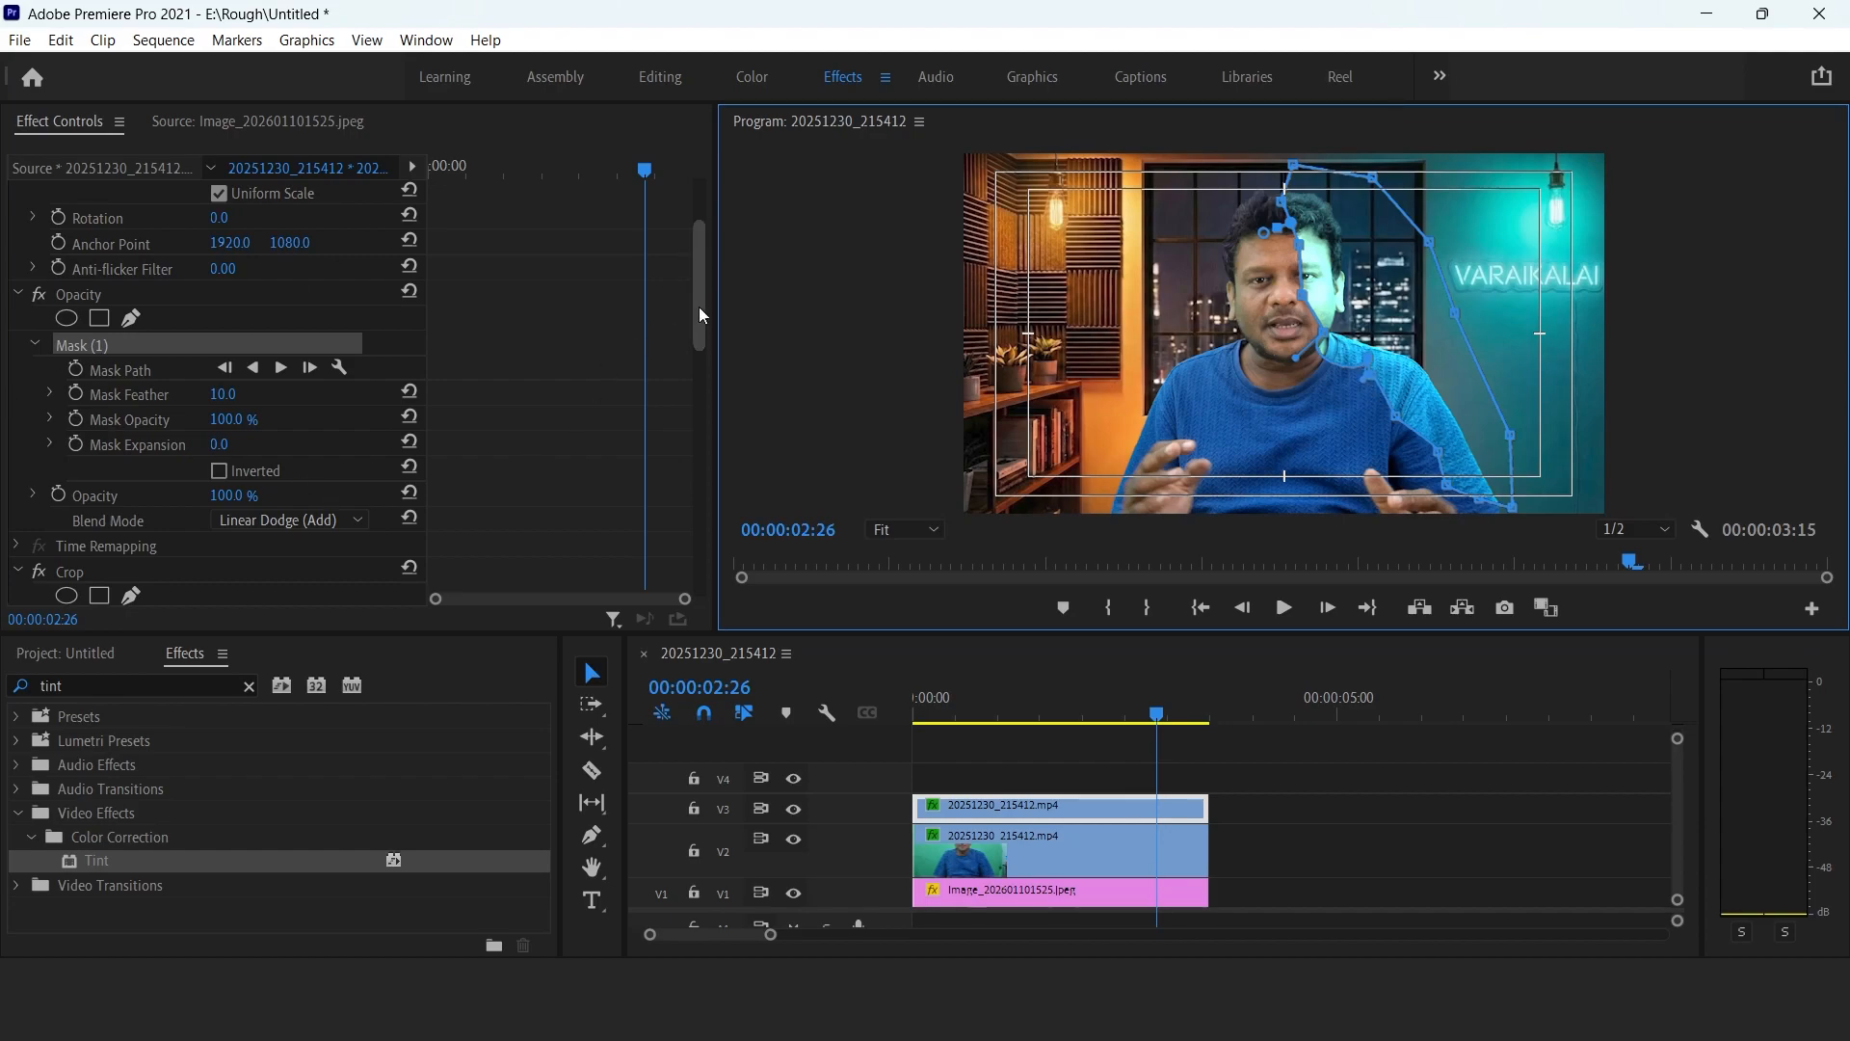
Soften the V3 clip's opacity mask with Mask Feather 362 and Mask Opacity 62%, and enlarge the preview area.
left_click_drag(702, 280, 702, 292)
left_click_drag(231, 355, 422, 354)
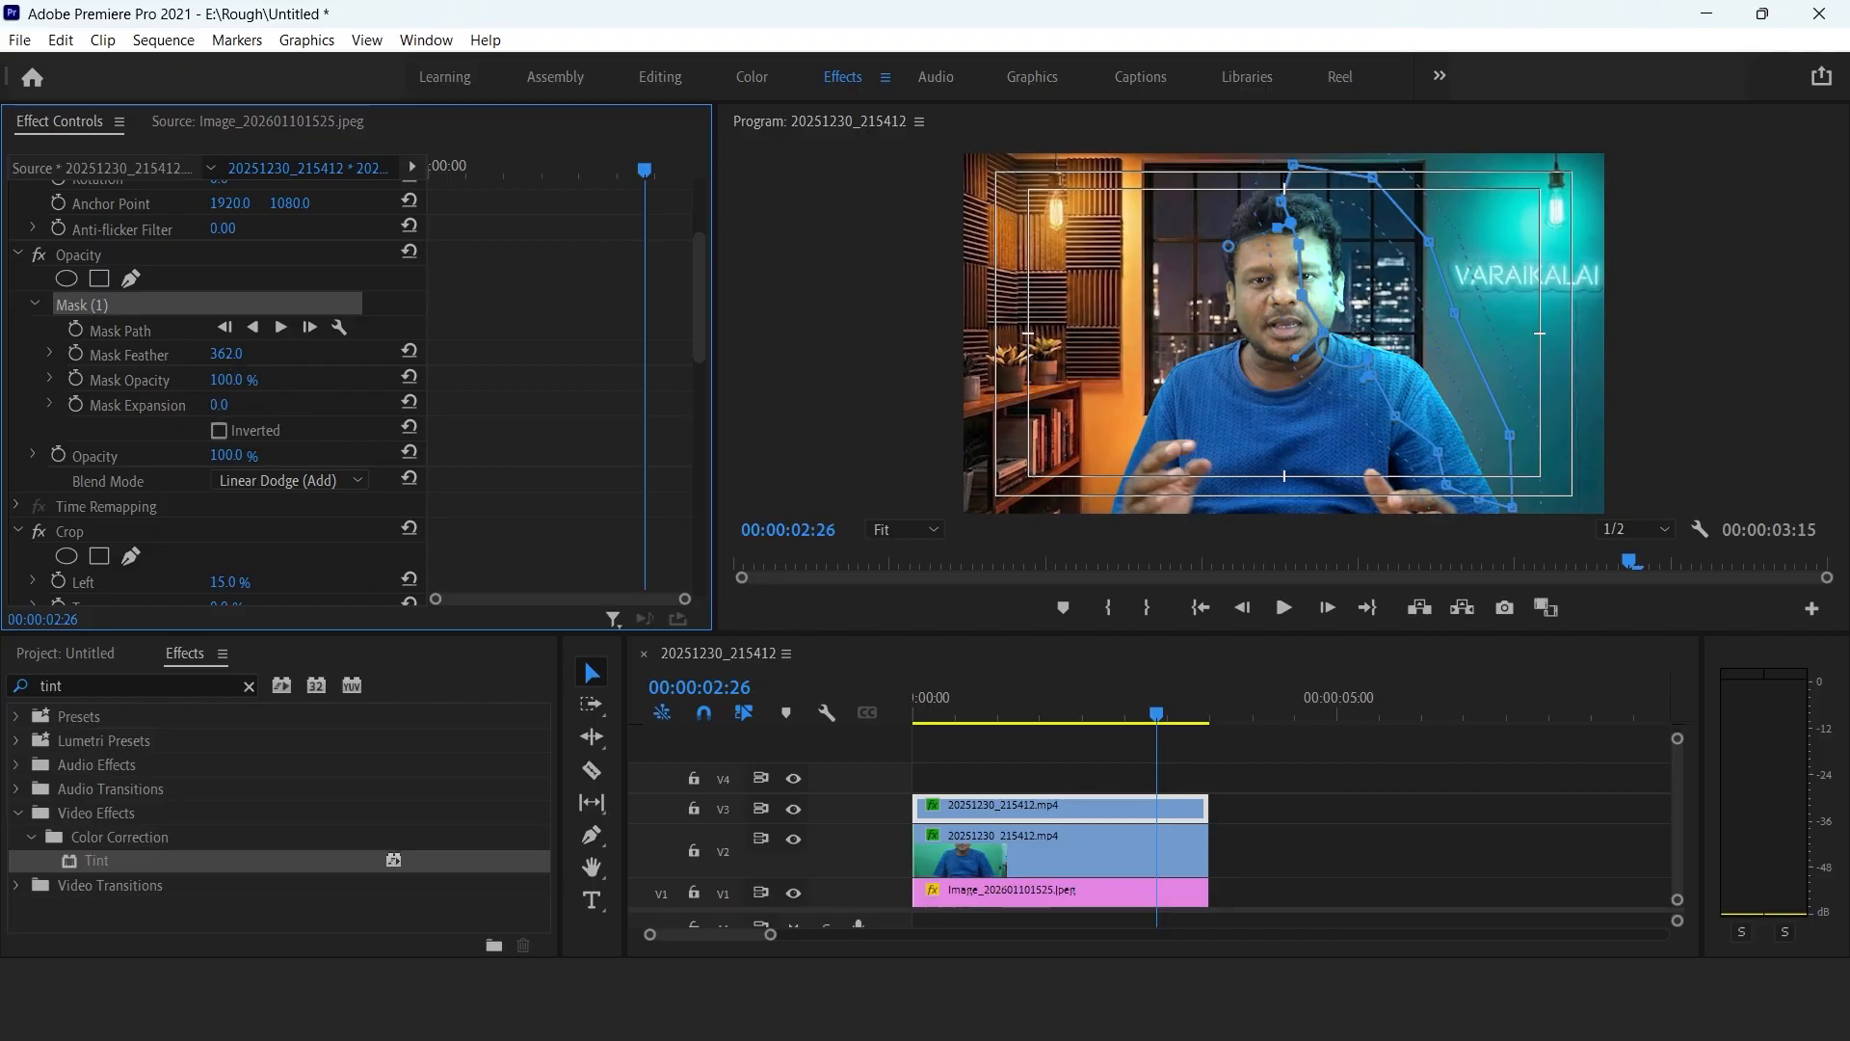
left_click(309, 383)
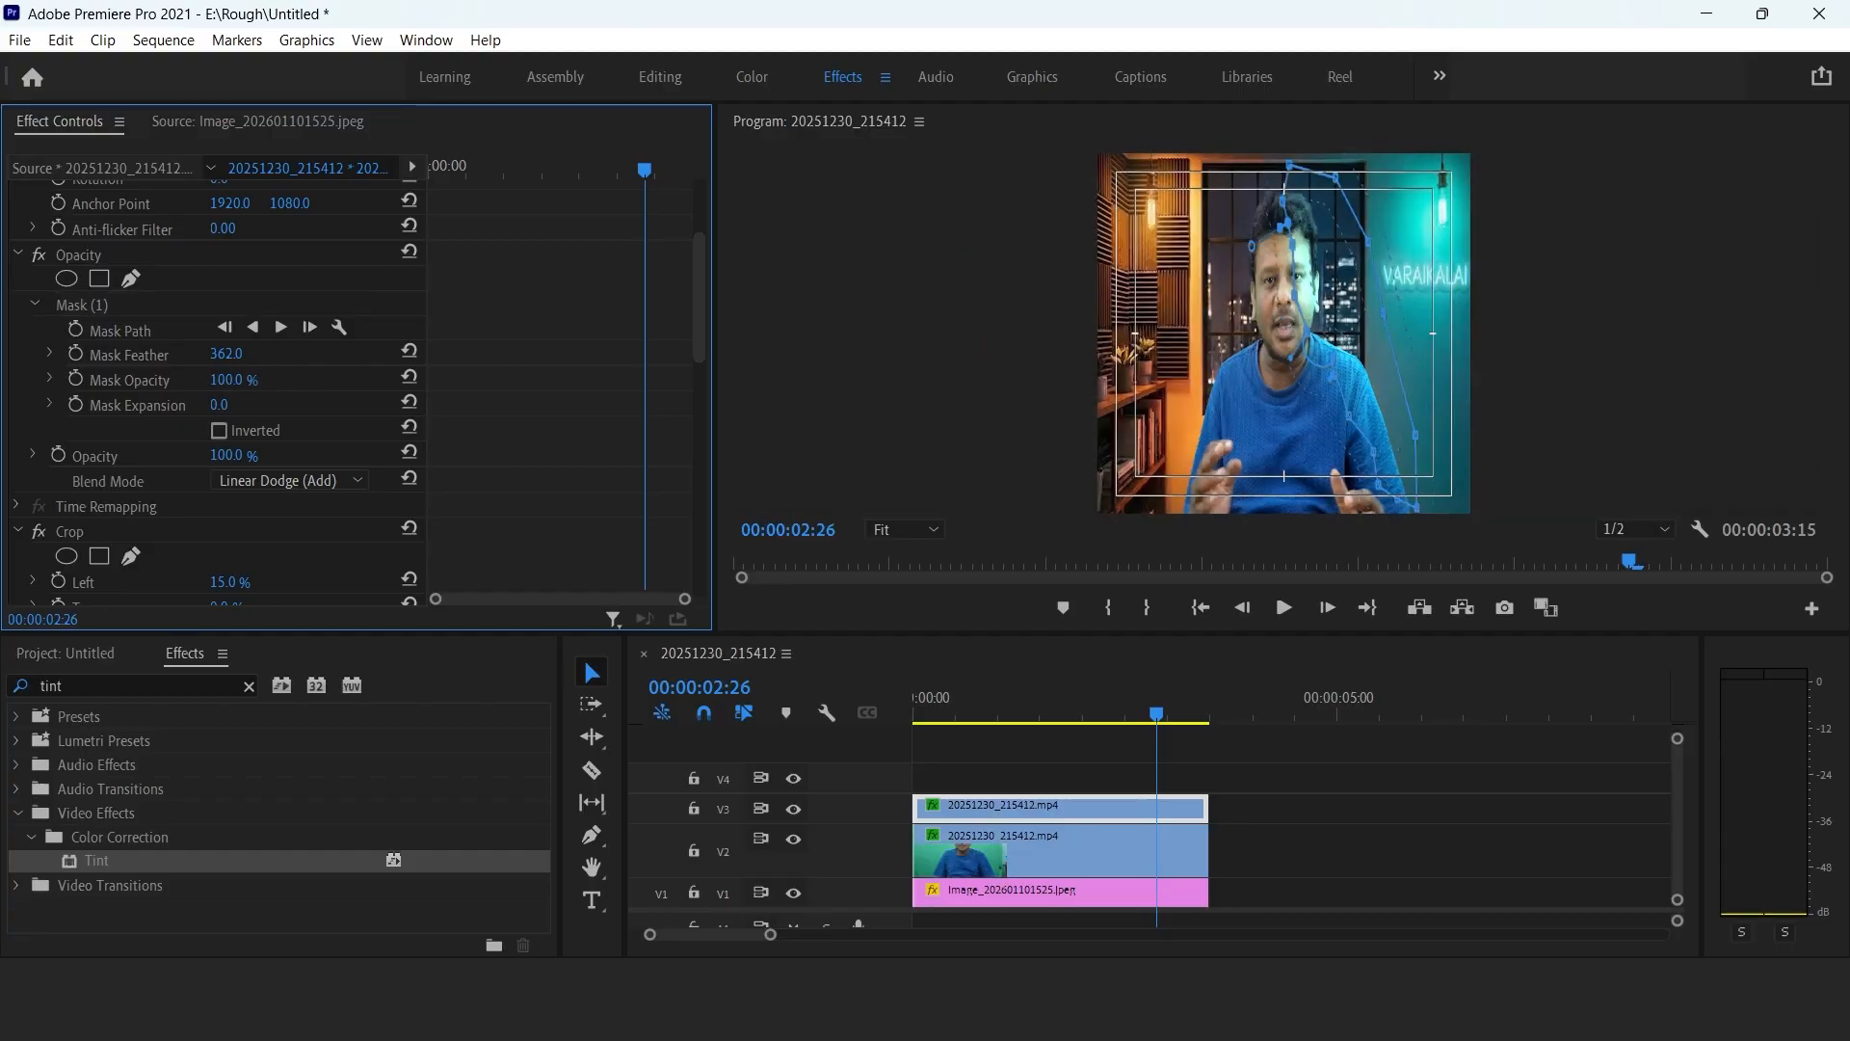
mouse_move(221, 379)
left_mouse_down()
mouse_move(203, 380)
mouse_move(249, 379)
mouse_move(227, 380)
left_mouse_up()
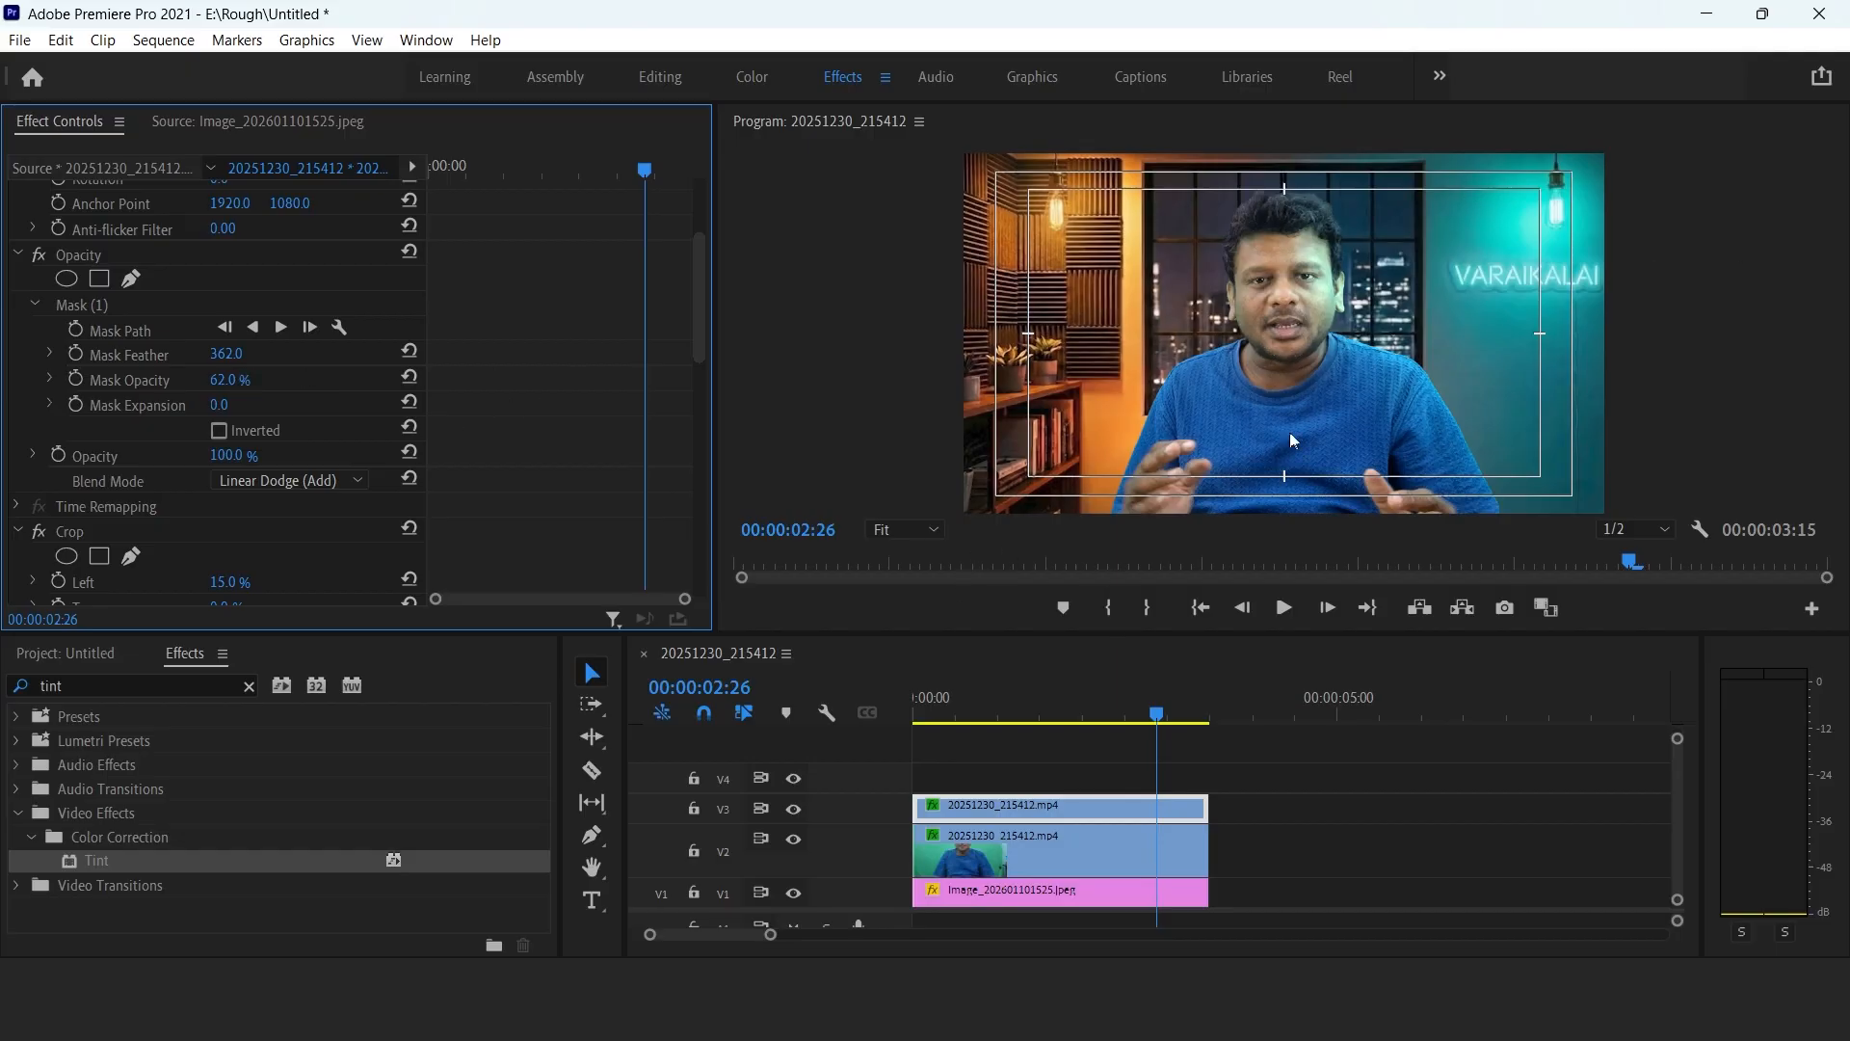
left_click_drag(1202, 632, 1198, 665)
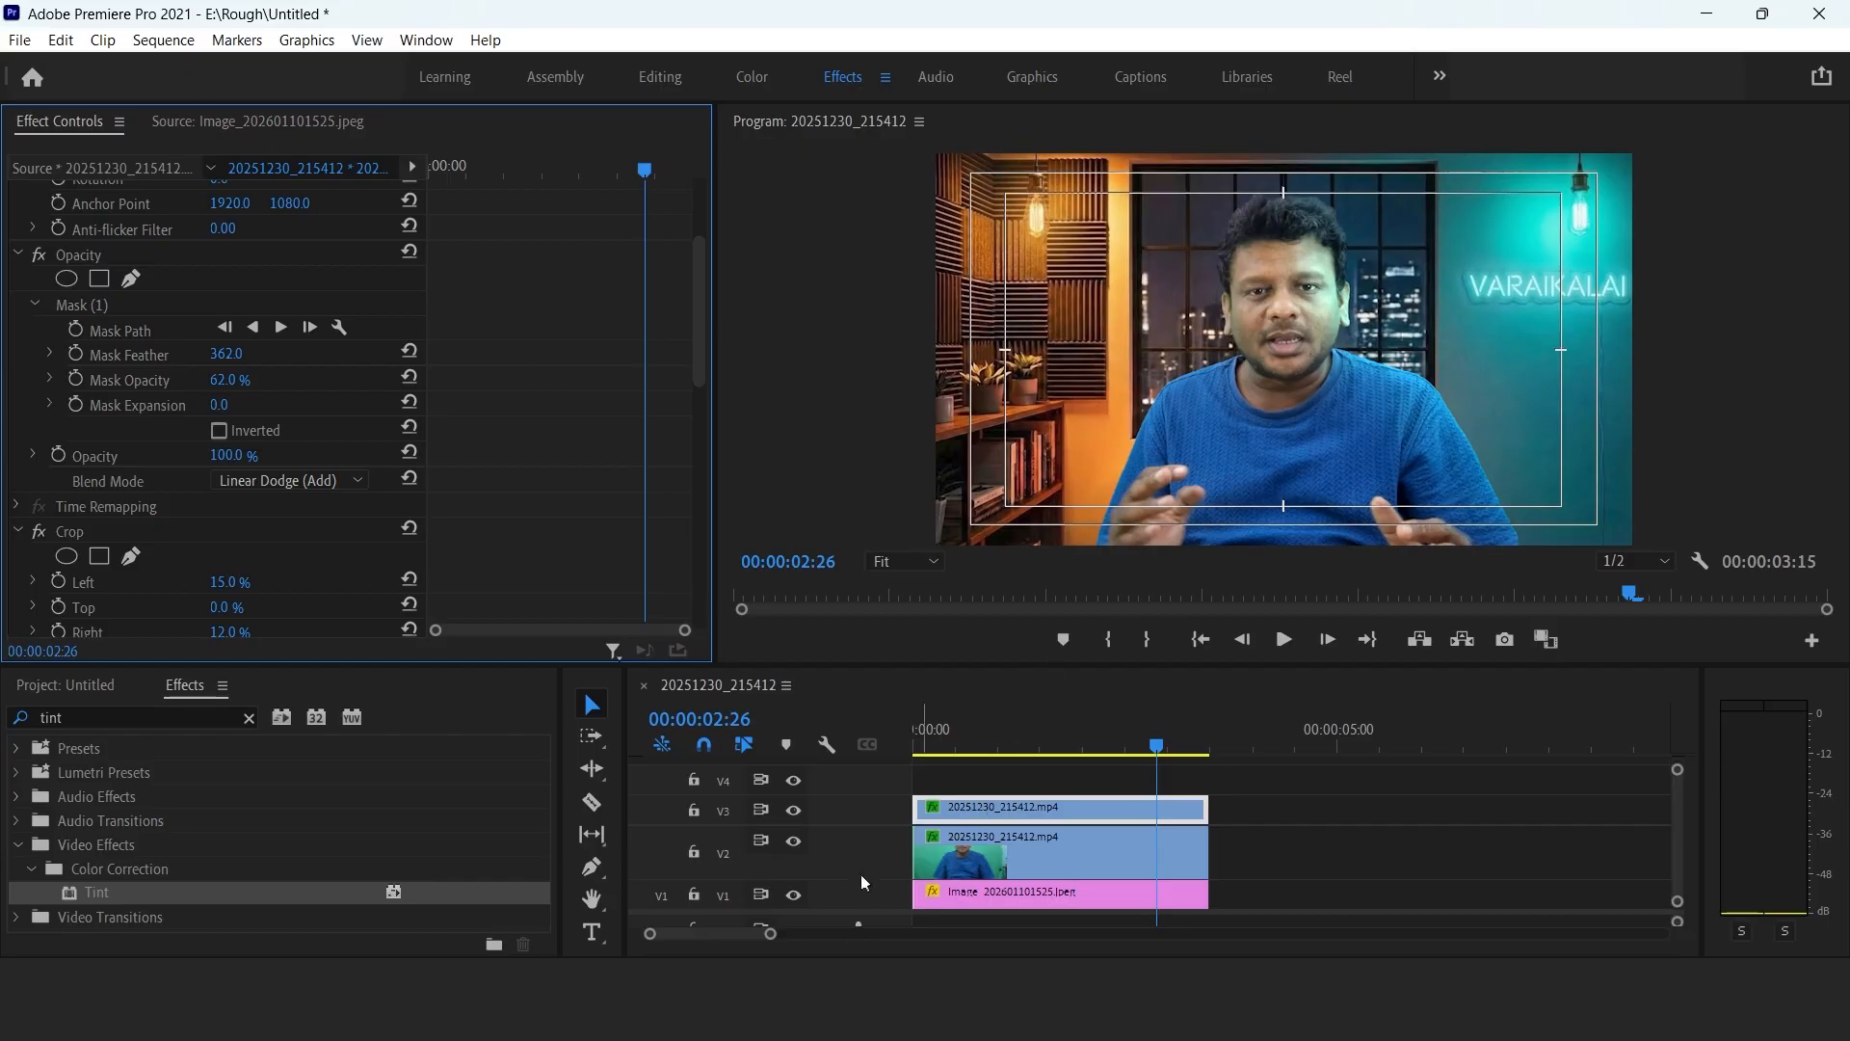
Duplicate the turquoise-tinted clip from track V3 onto V4, aligned directly above it.
scroll(860, 862, "up", 1)
left_click(1089, 822)
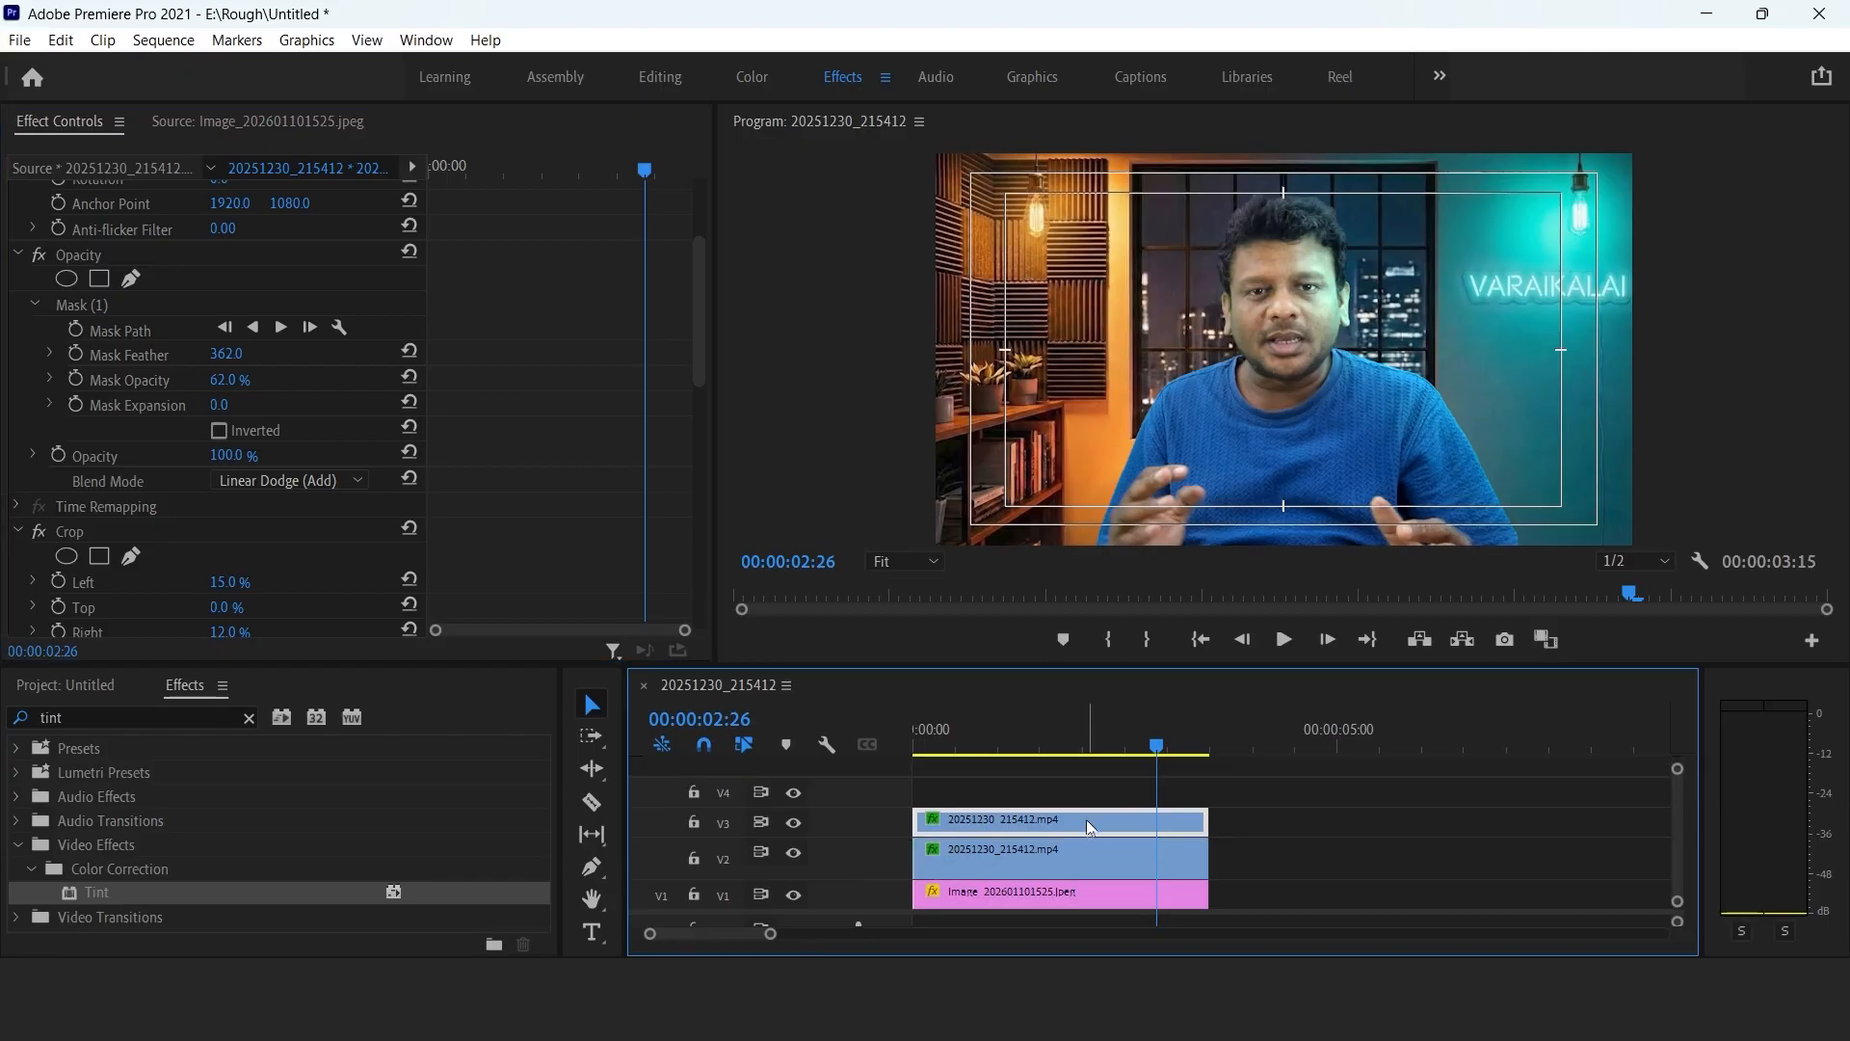
left_click_drag(1089, 814, 1094, 798)
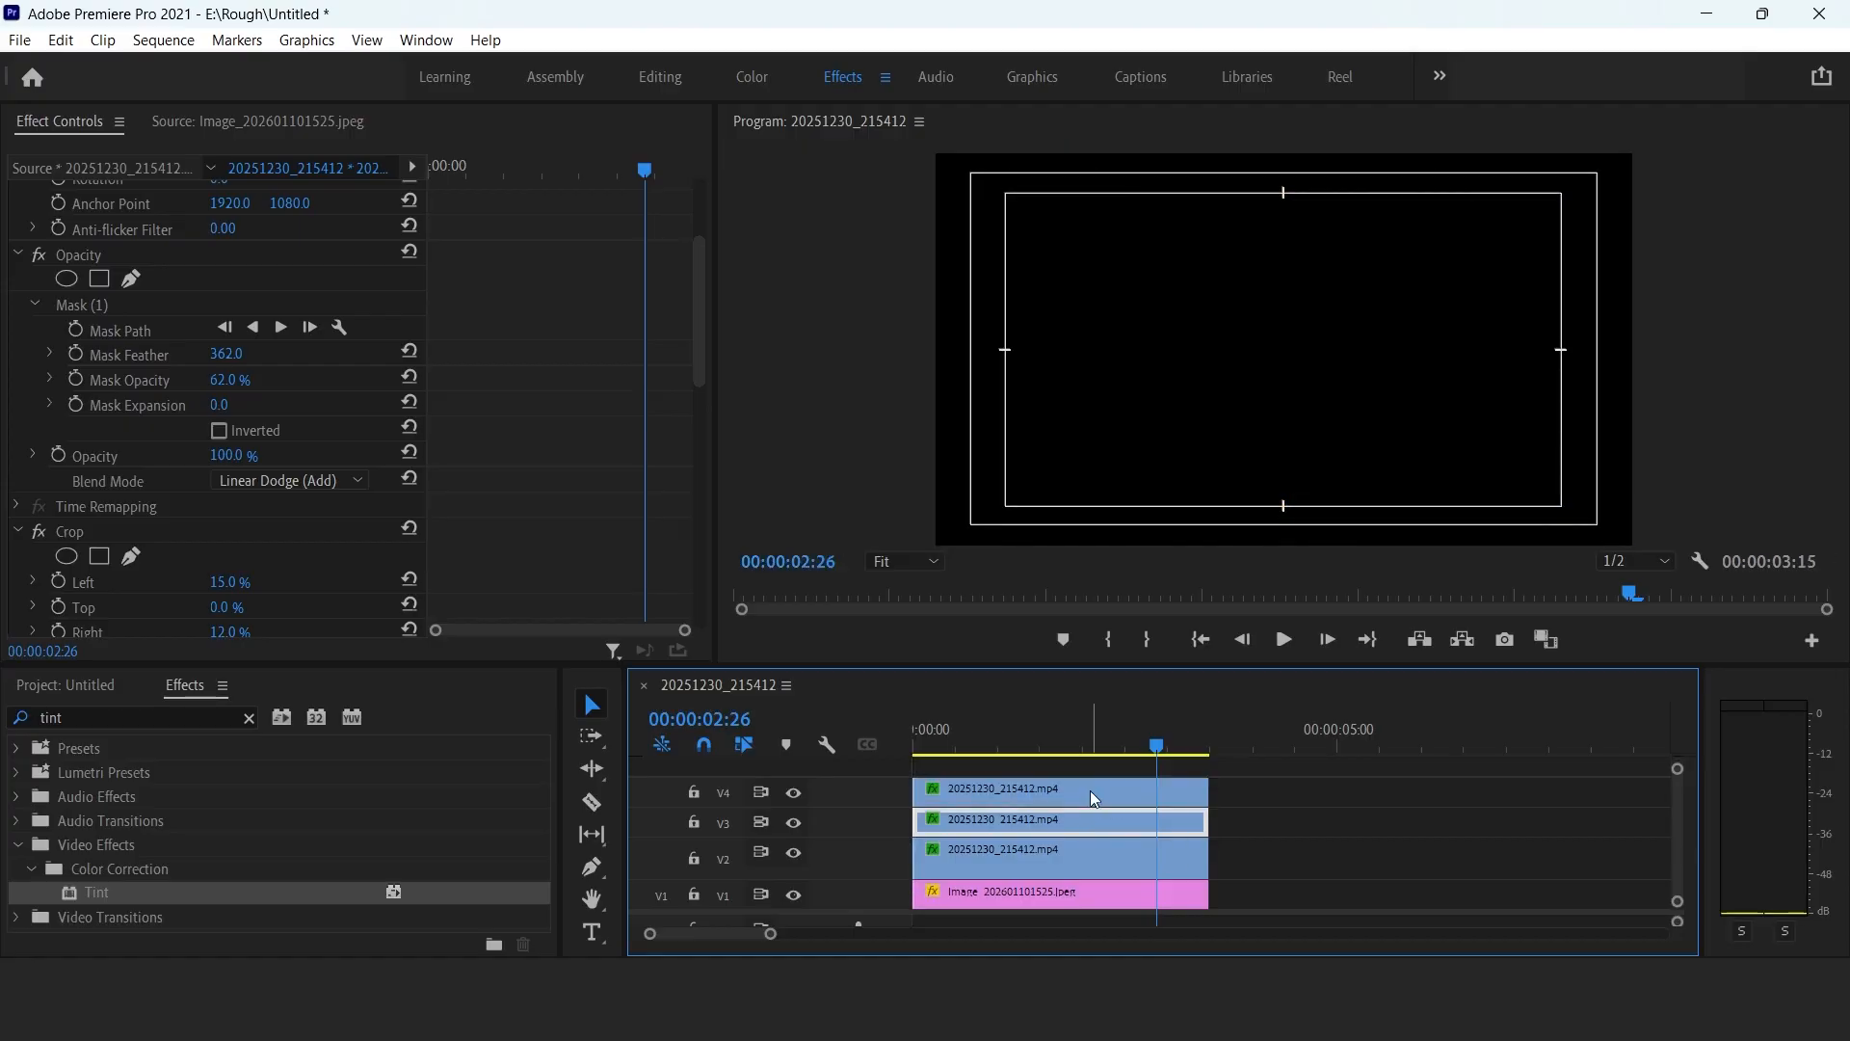
Move, rotate and reshape the V4 clip's opacity mask so it covers the presenter's side facing the orange wall.
left_click(1107, 788)
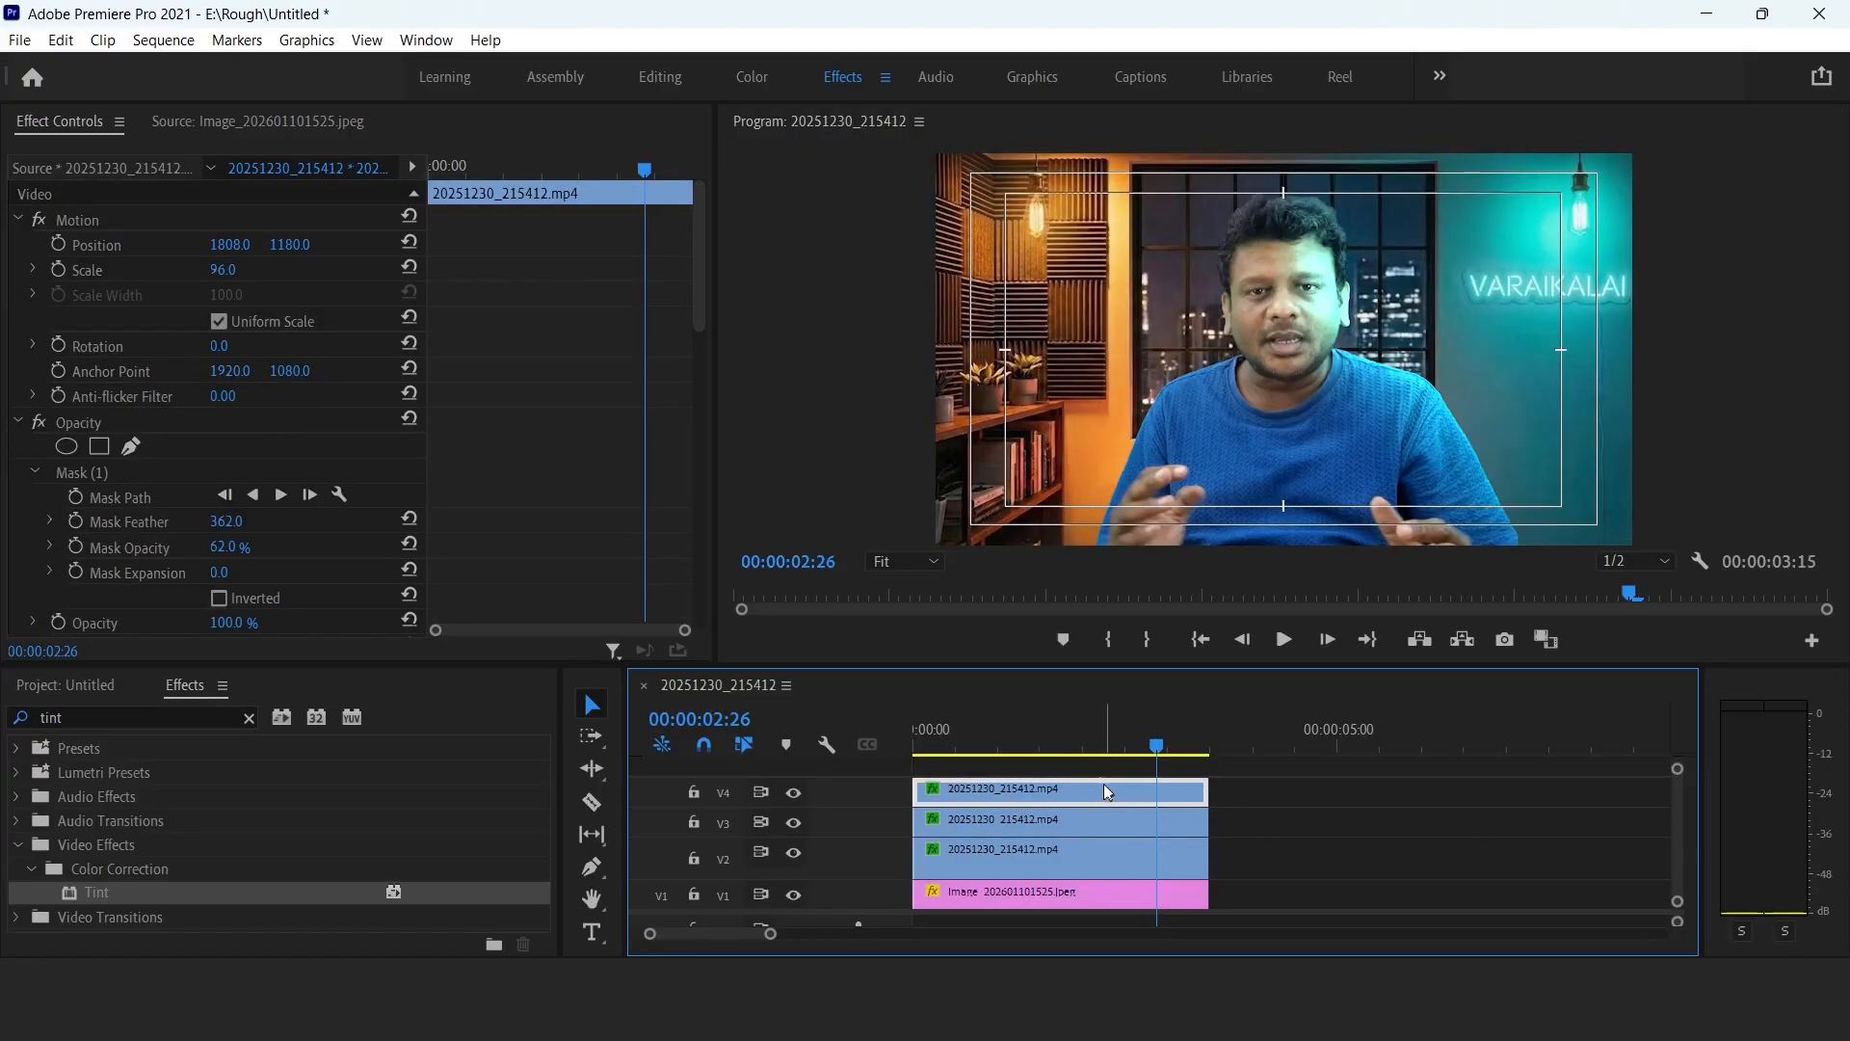
left_click(108, 476)
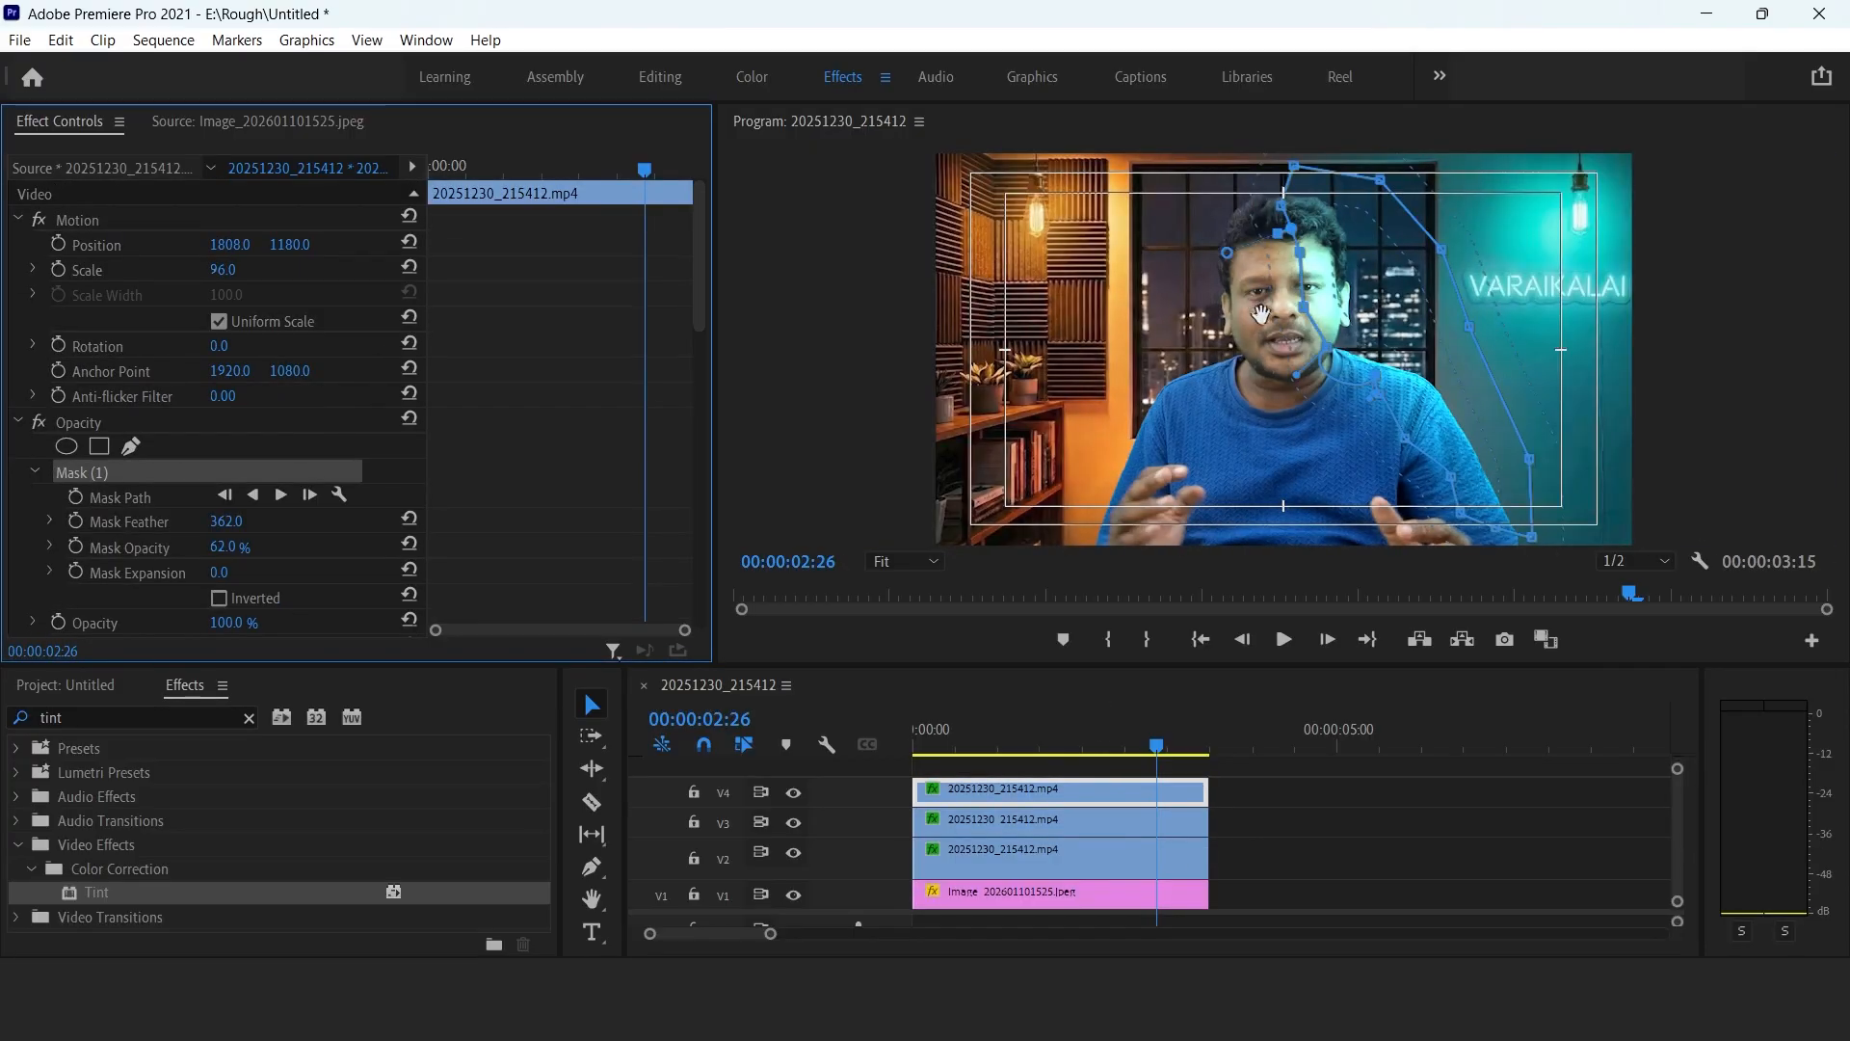
left_click_drag(1341, 285, 1067, 315)
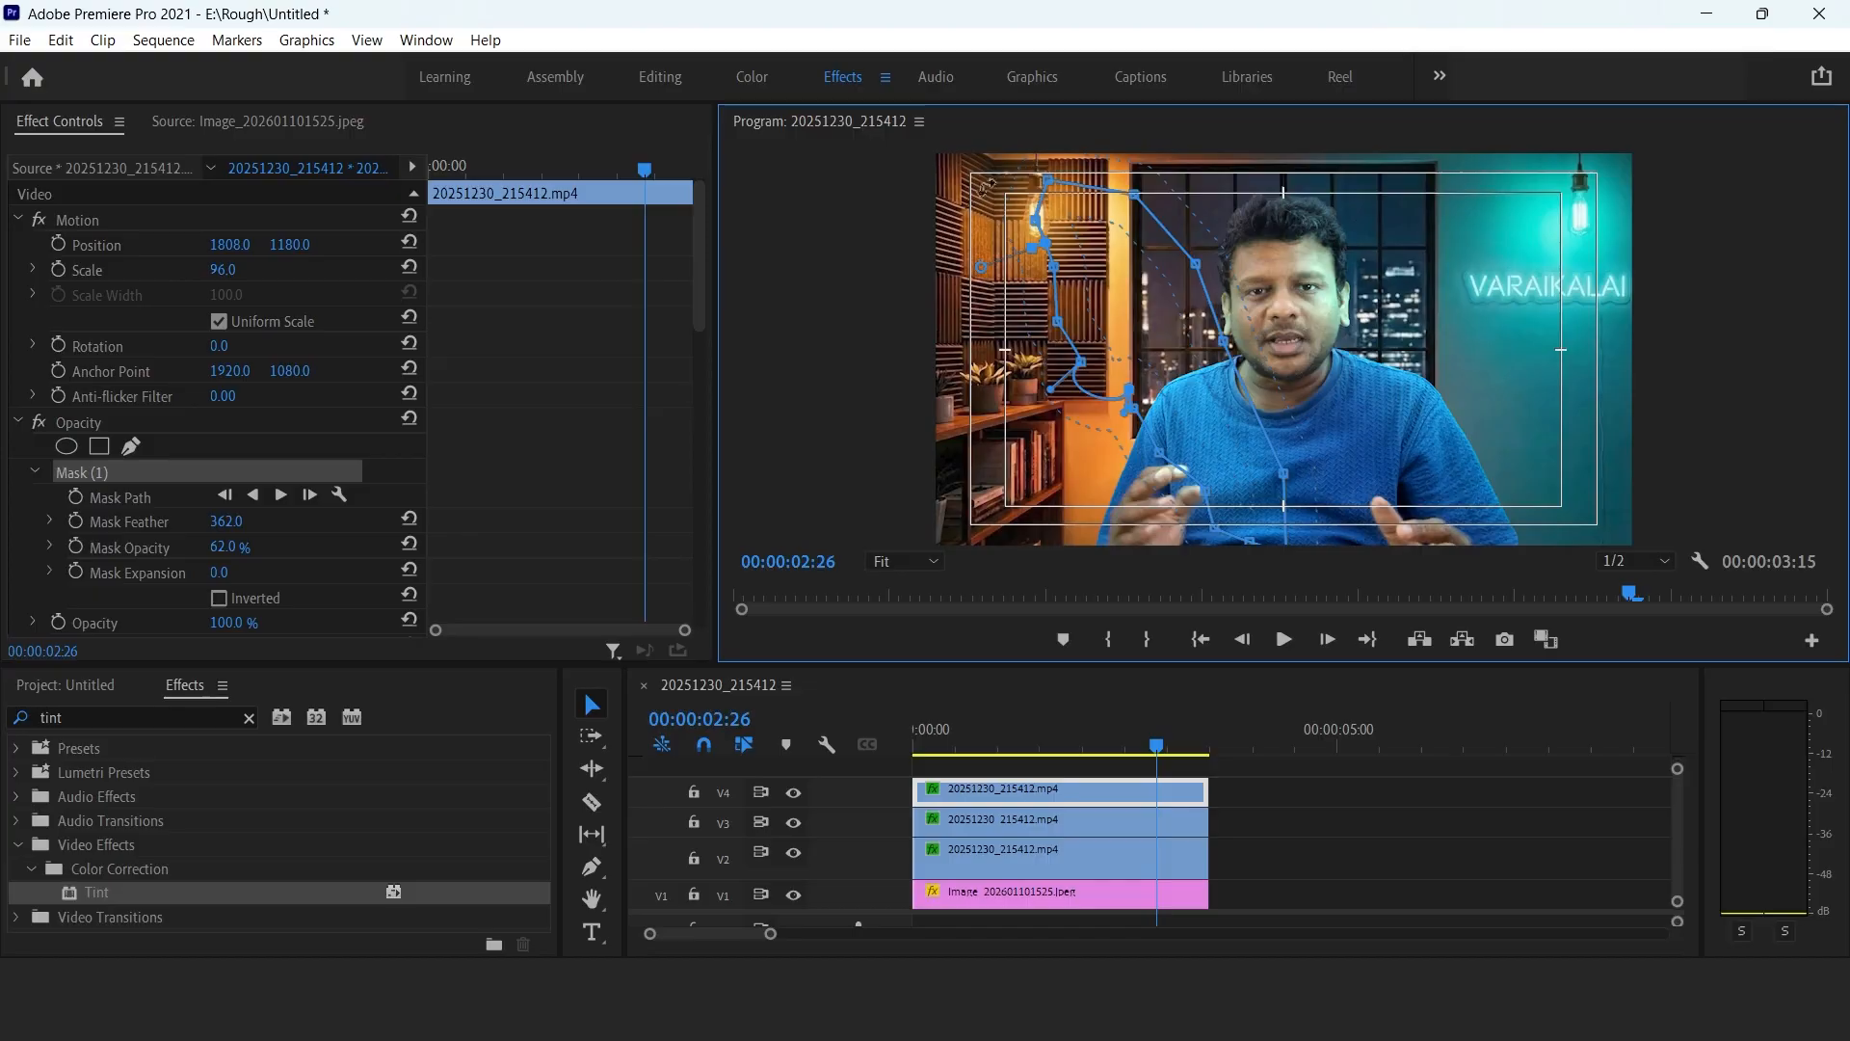
left_click_drag(899, 368, 1055, 541)
left_click_drag(1140, 306, 1156, 294)
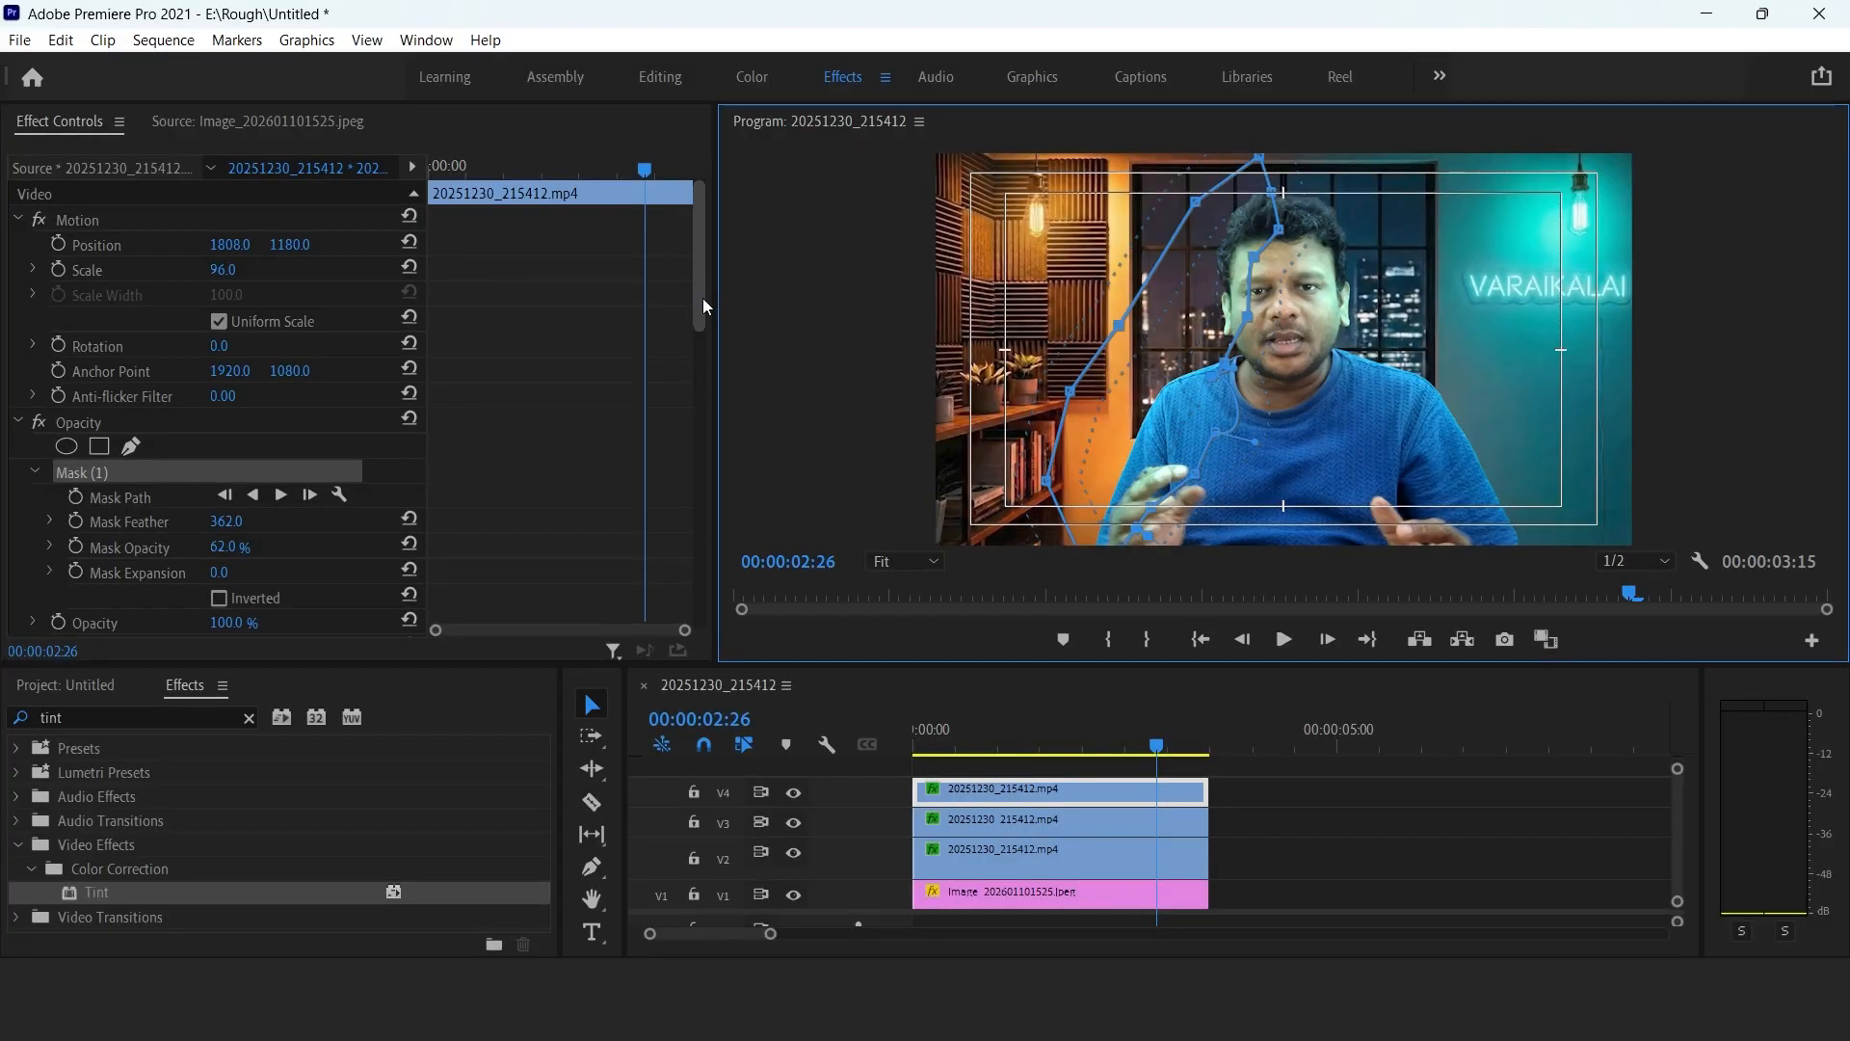
Set the V4 clip's Tint Map White To to orange FF7300.
left_click_drag(702, 297, 669, 599)
left_click(232, 556)
left_click(791, 442)
left_click_drag(790, 424, 791, 407)
left_click(792, 433)
left_click(992, 381)
left_click(278, 477)
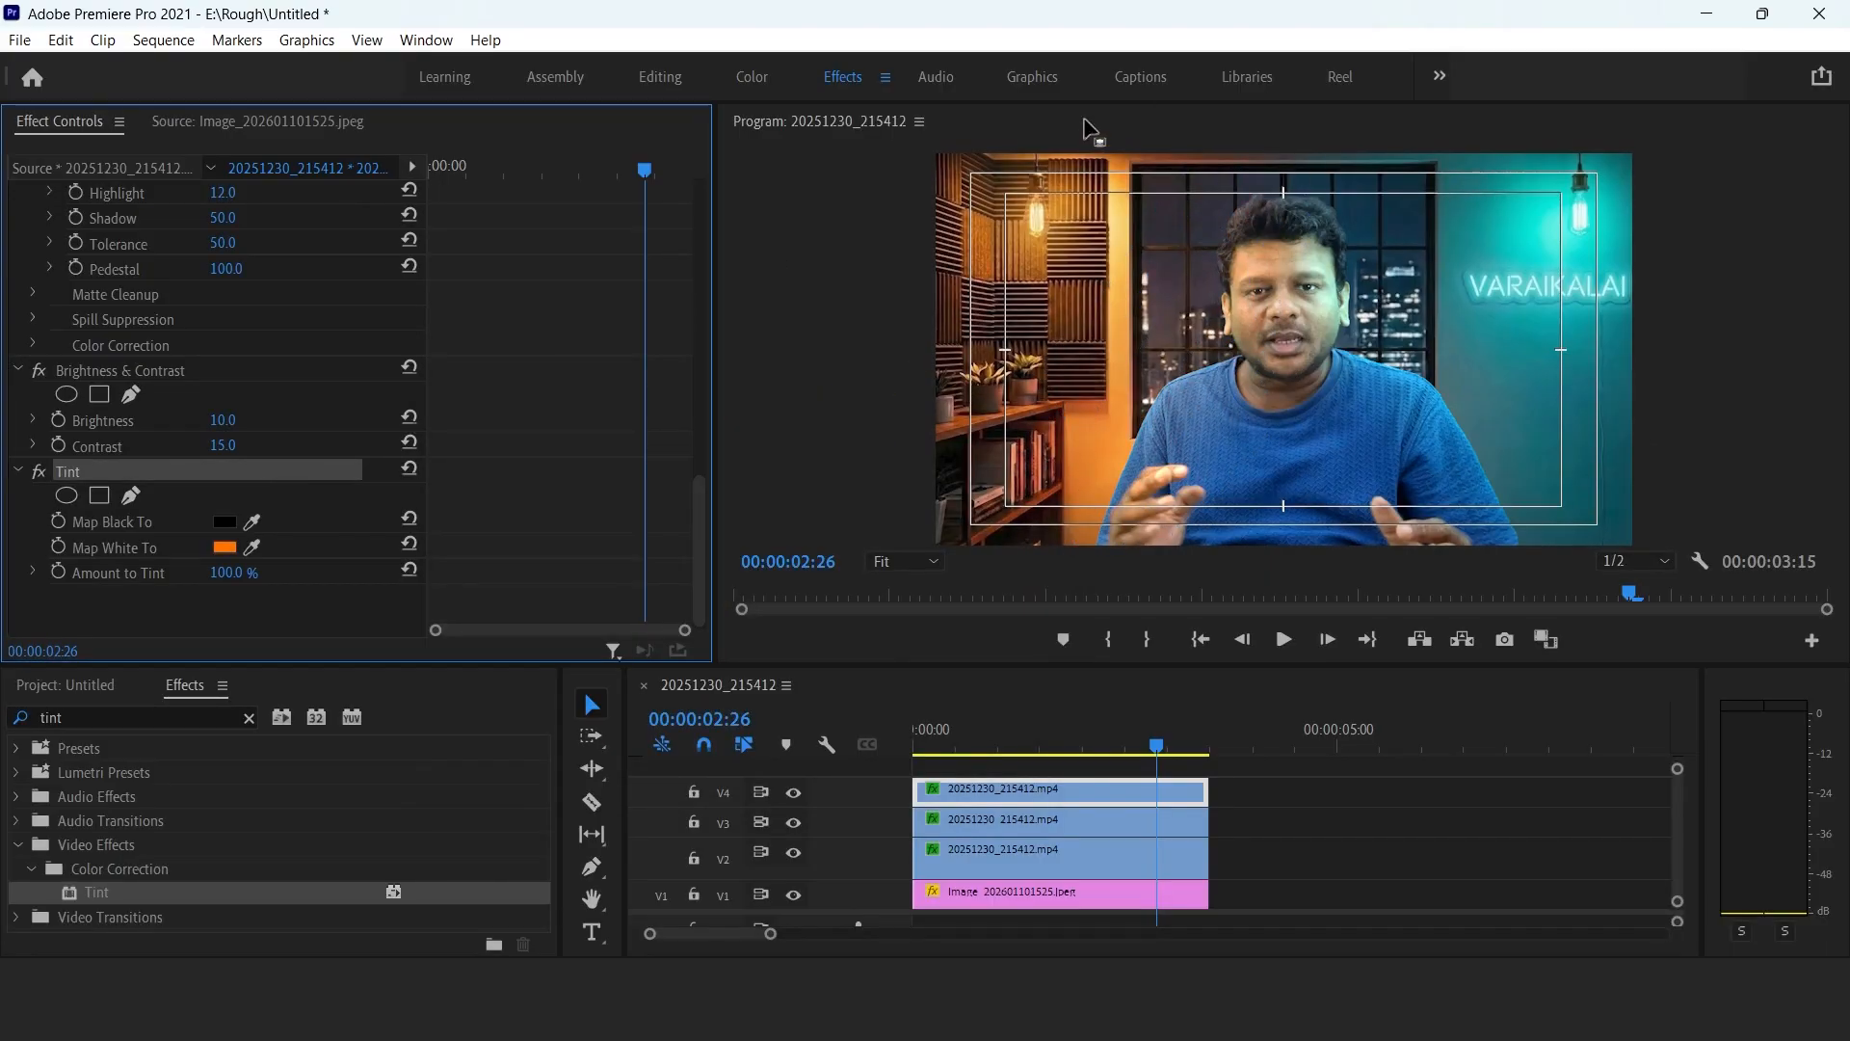
Play back the composite to check the two-colour lighting, and raise the Mask Opacity of the V4 clip's orange light.
left_click(1043, 751)
key("space")
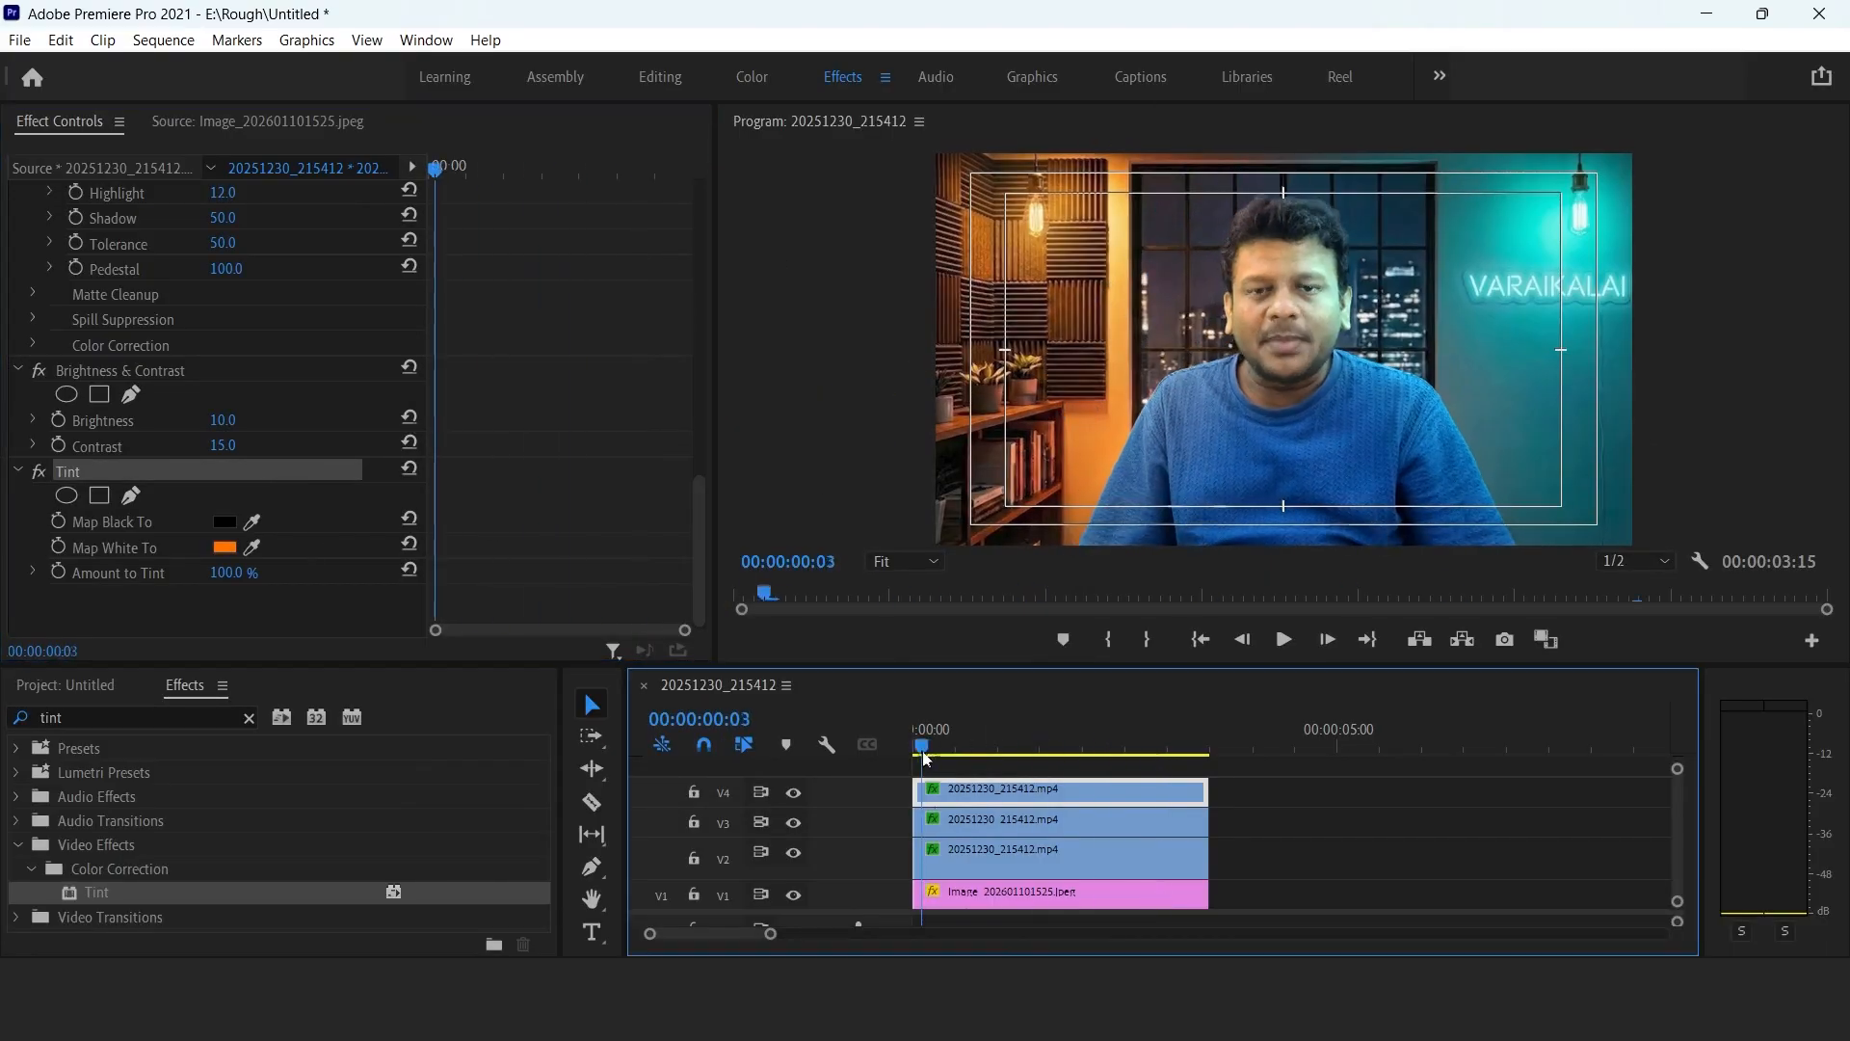
scroll(188, 374, "up", 8)
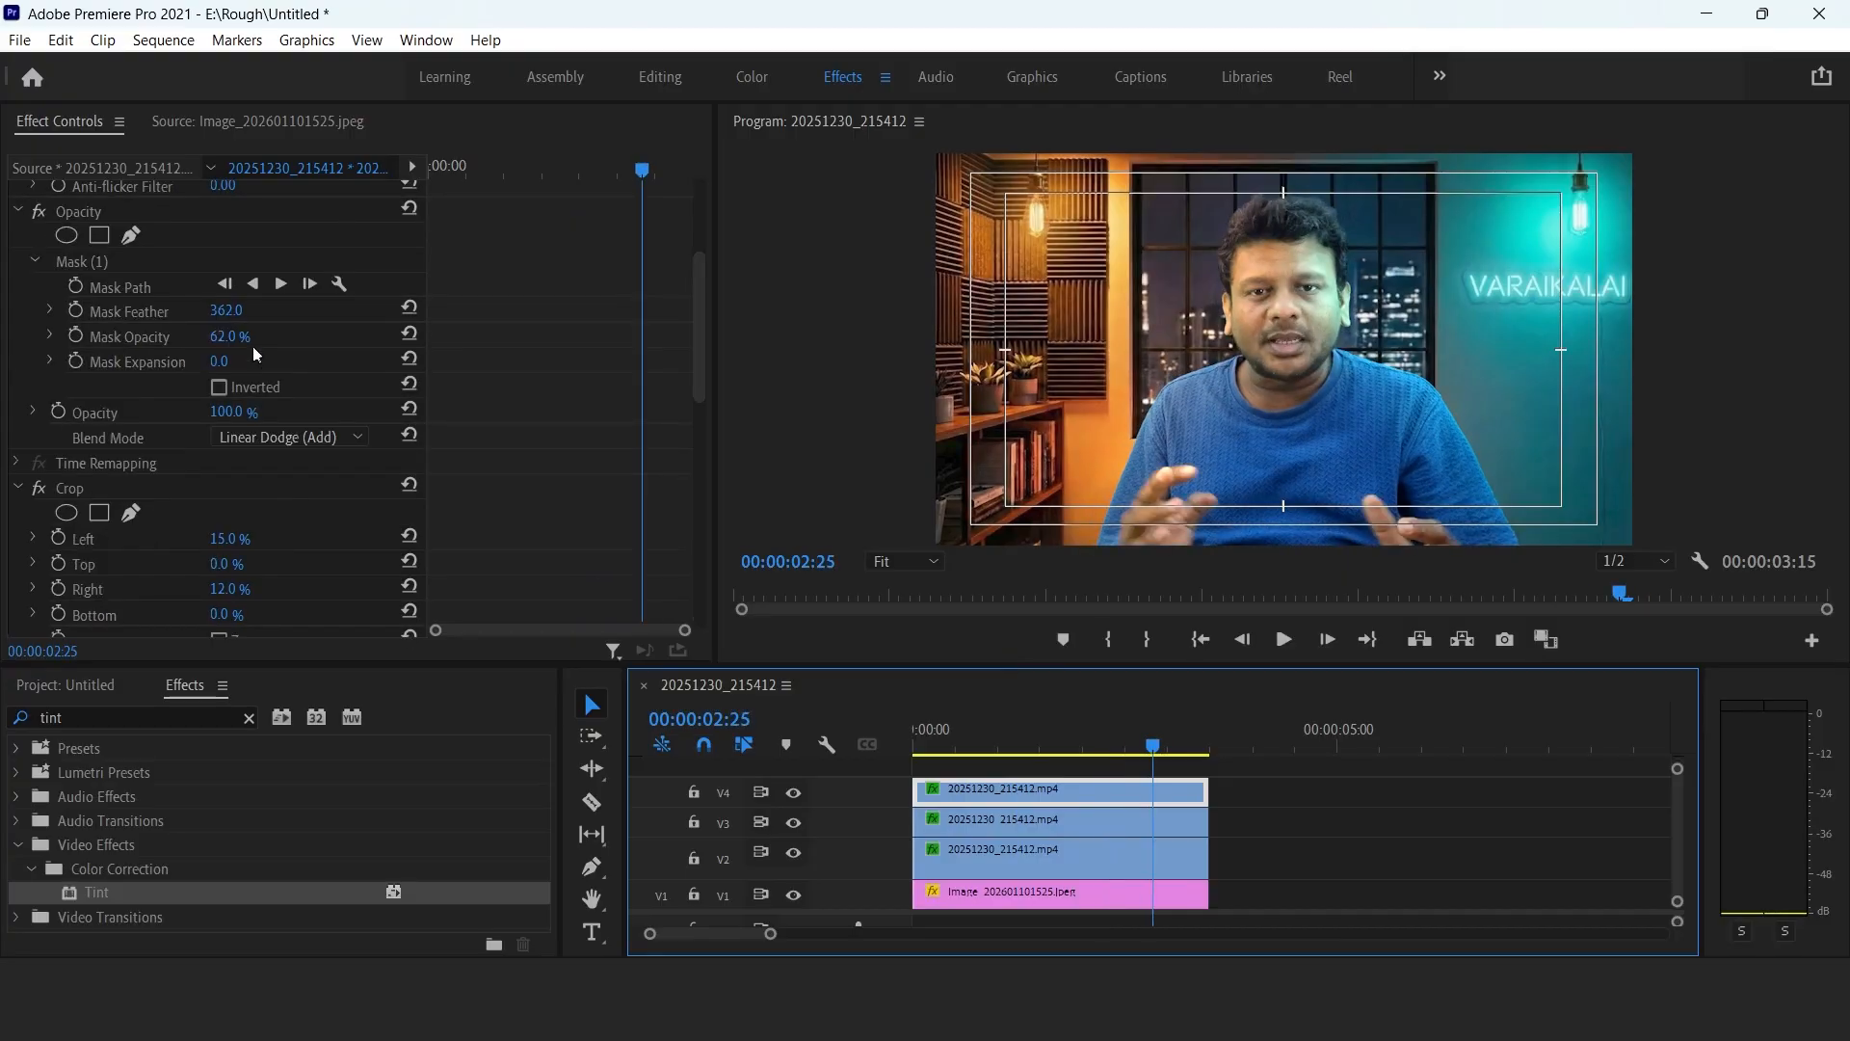
left_click_drag(231, 337, 270, 337)
Shift the V4 clip's Tint Map White To hue to a slightly yellower orange.
scroll(243, 337, "down", 10)
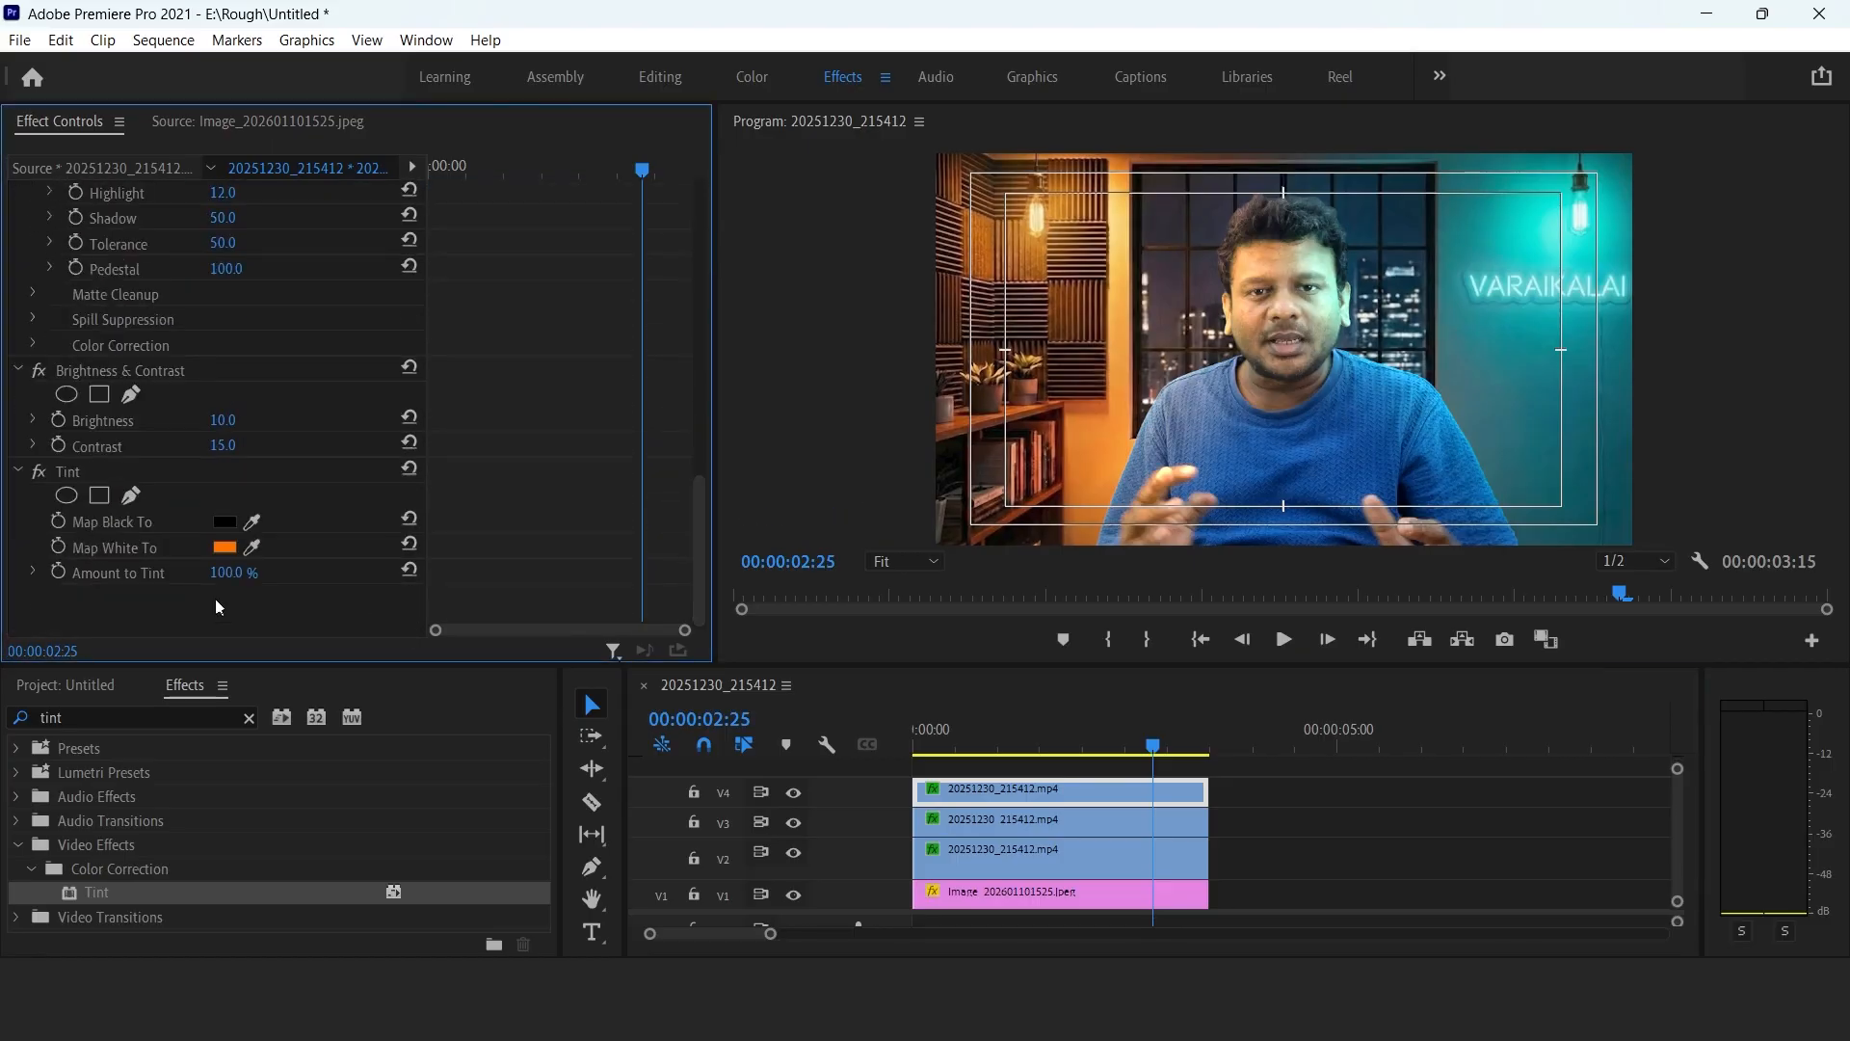
left_click(225, 547)
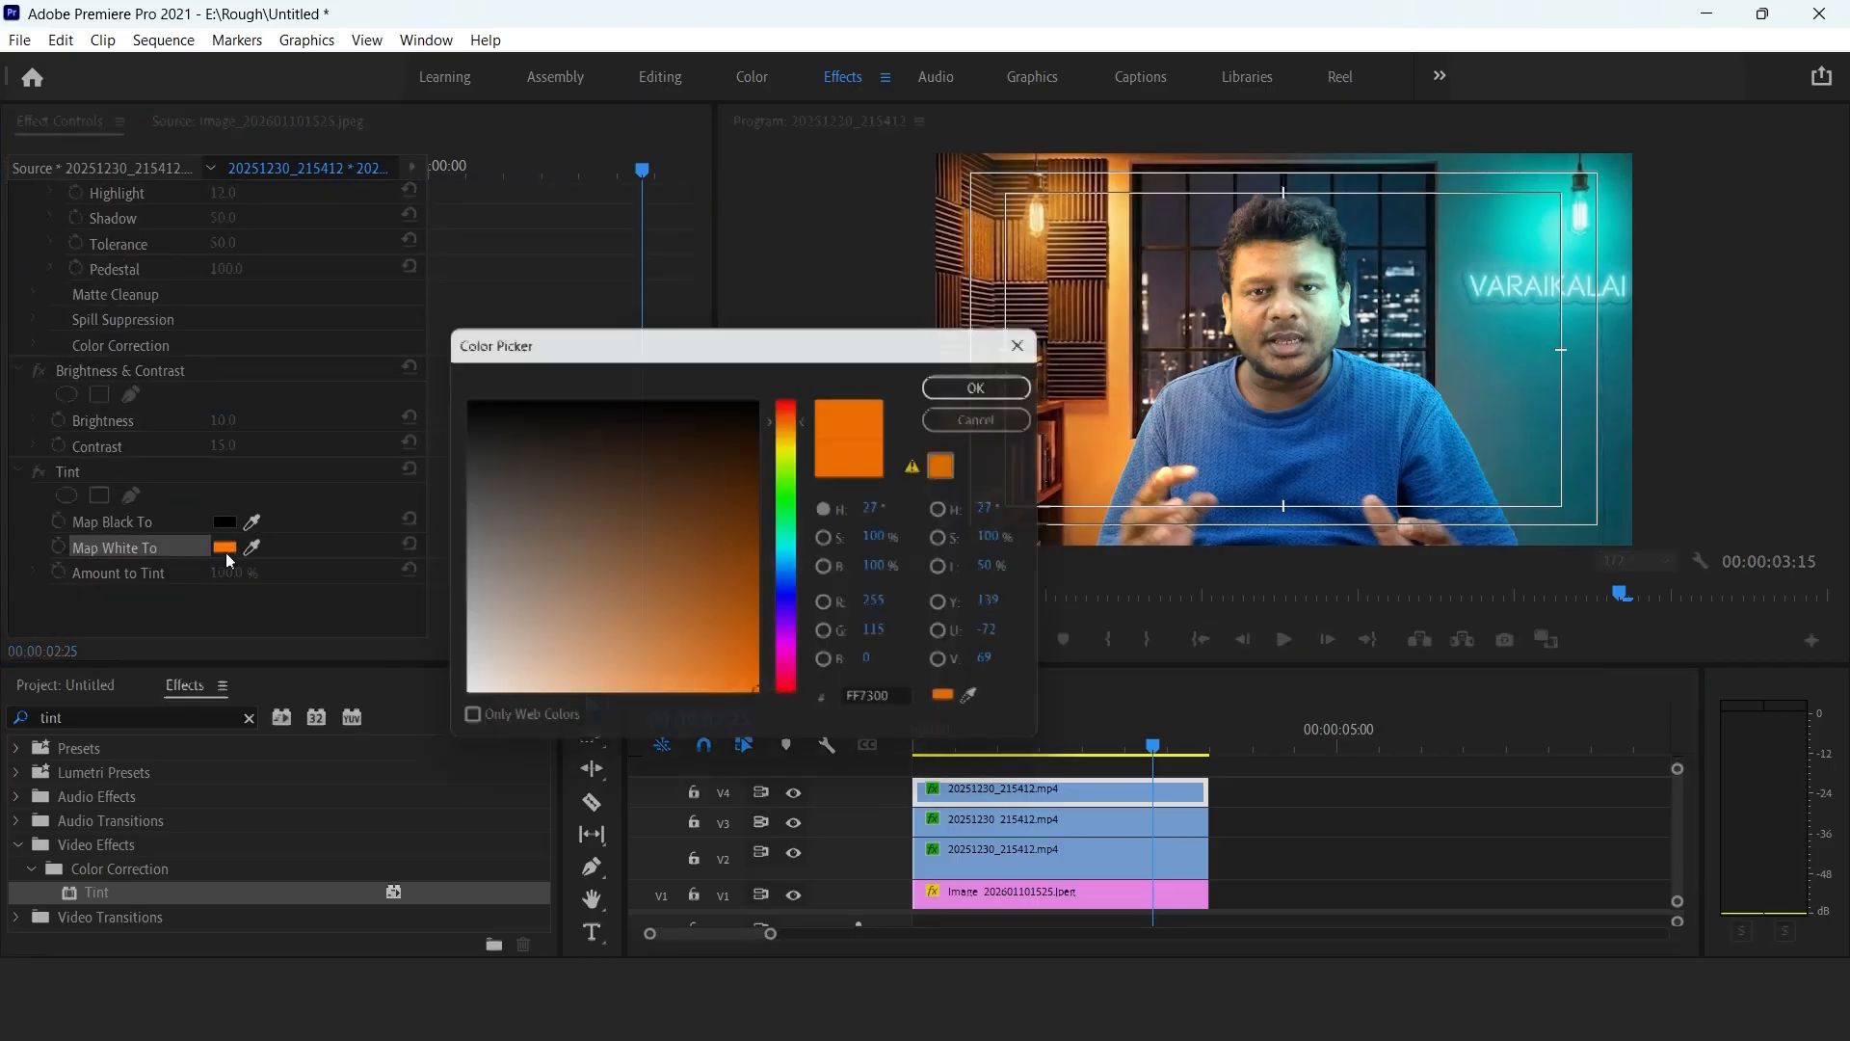
left_click(792, 436)
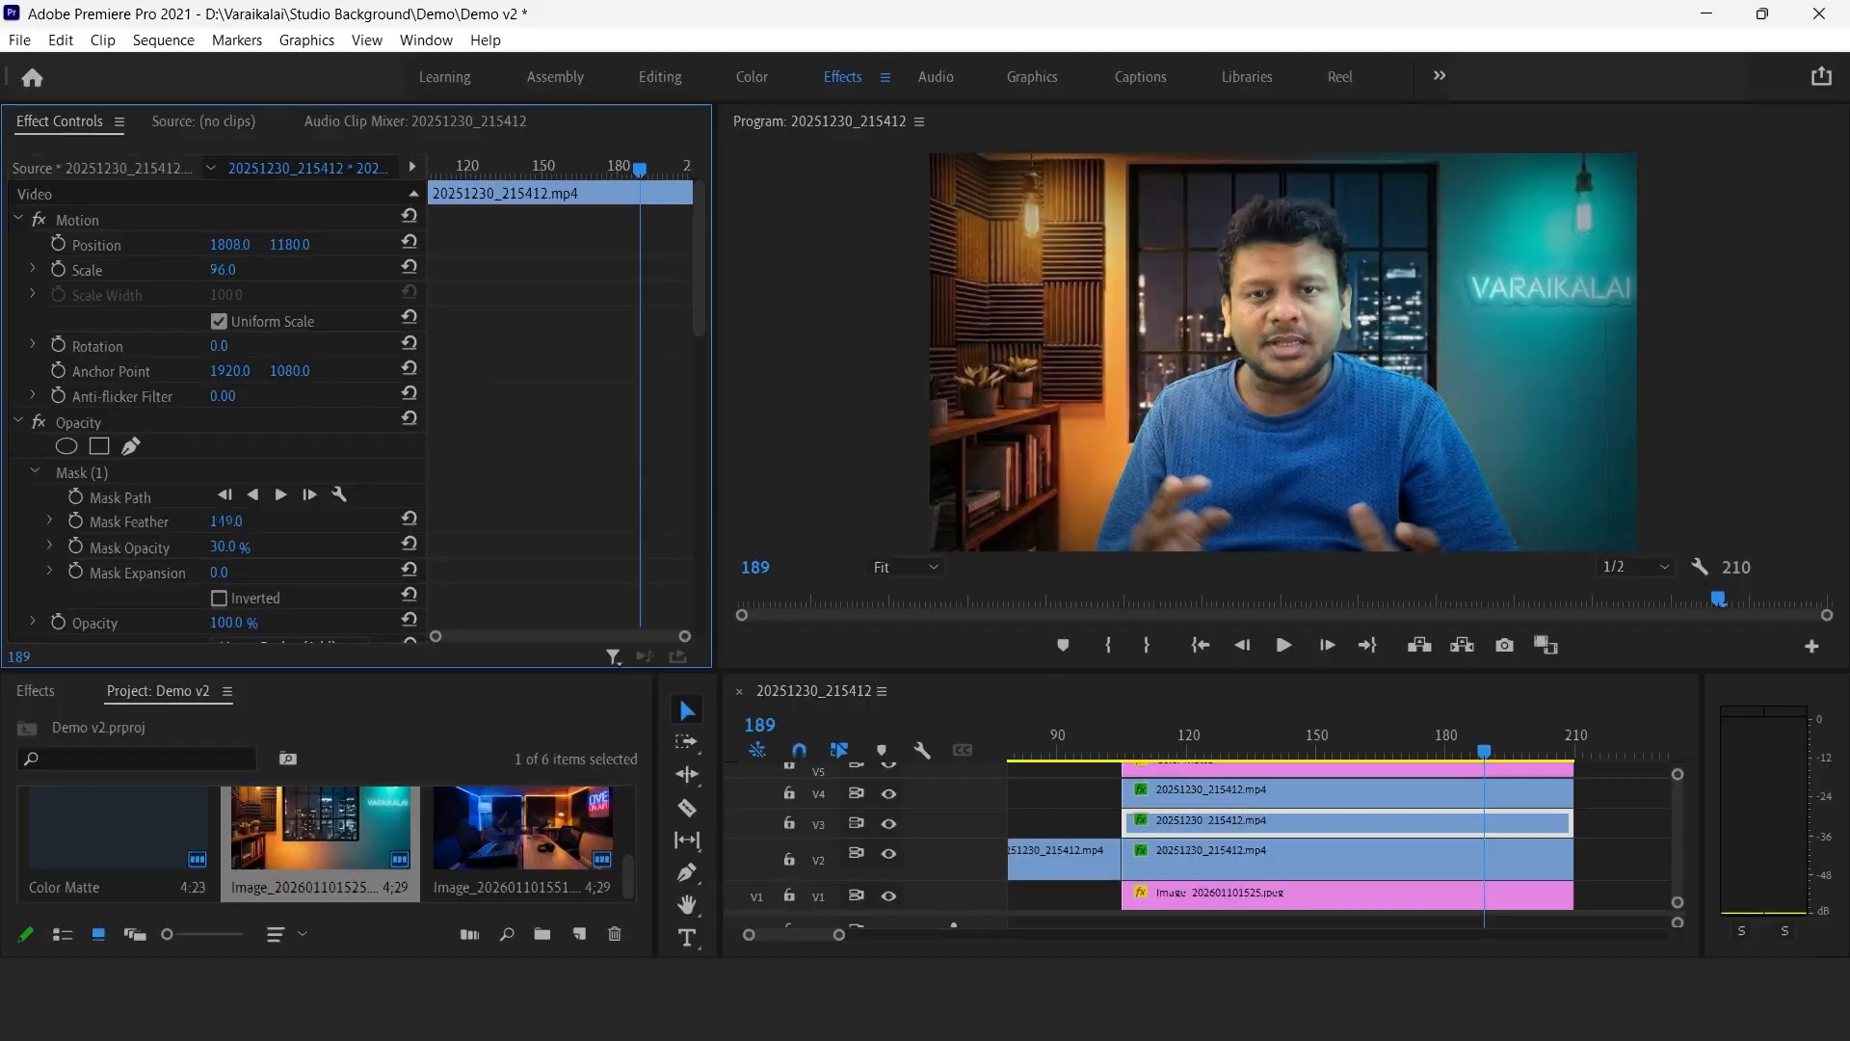
In the Demo v2 project, try different Mask Feather amounts on the V3 clip and set the V4 clip's Mask Feather to 671.
left_click_drag(226, 520, 428, 521)
left_click_drag(310, 521, 82, 520)
left_click(1253, 789)
left_click_drag(225, 521, 167, 520)
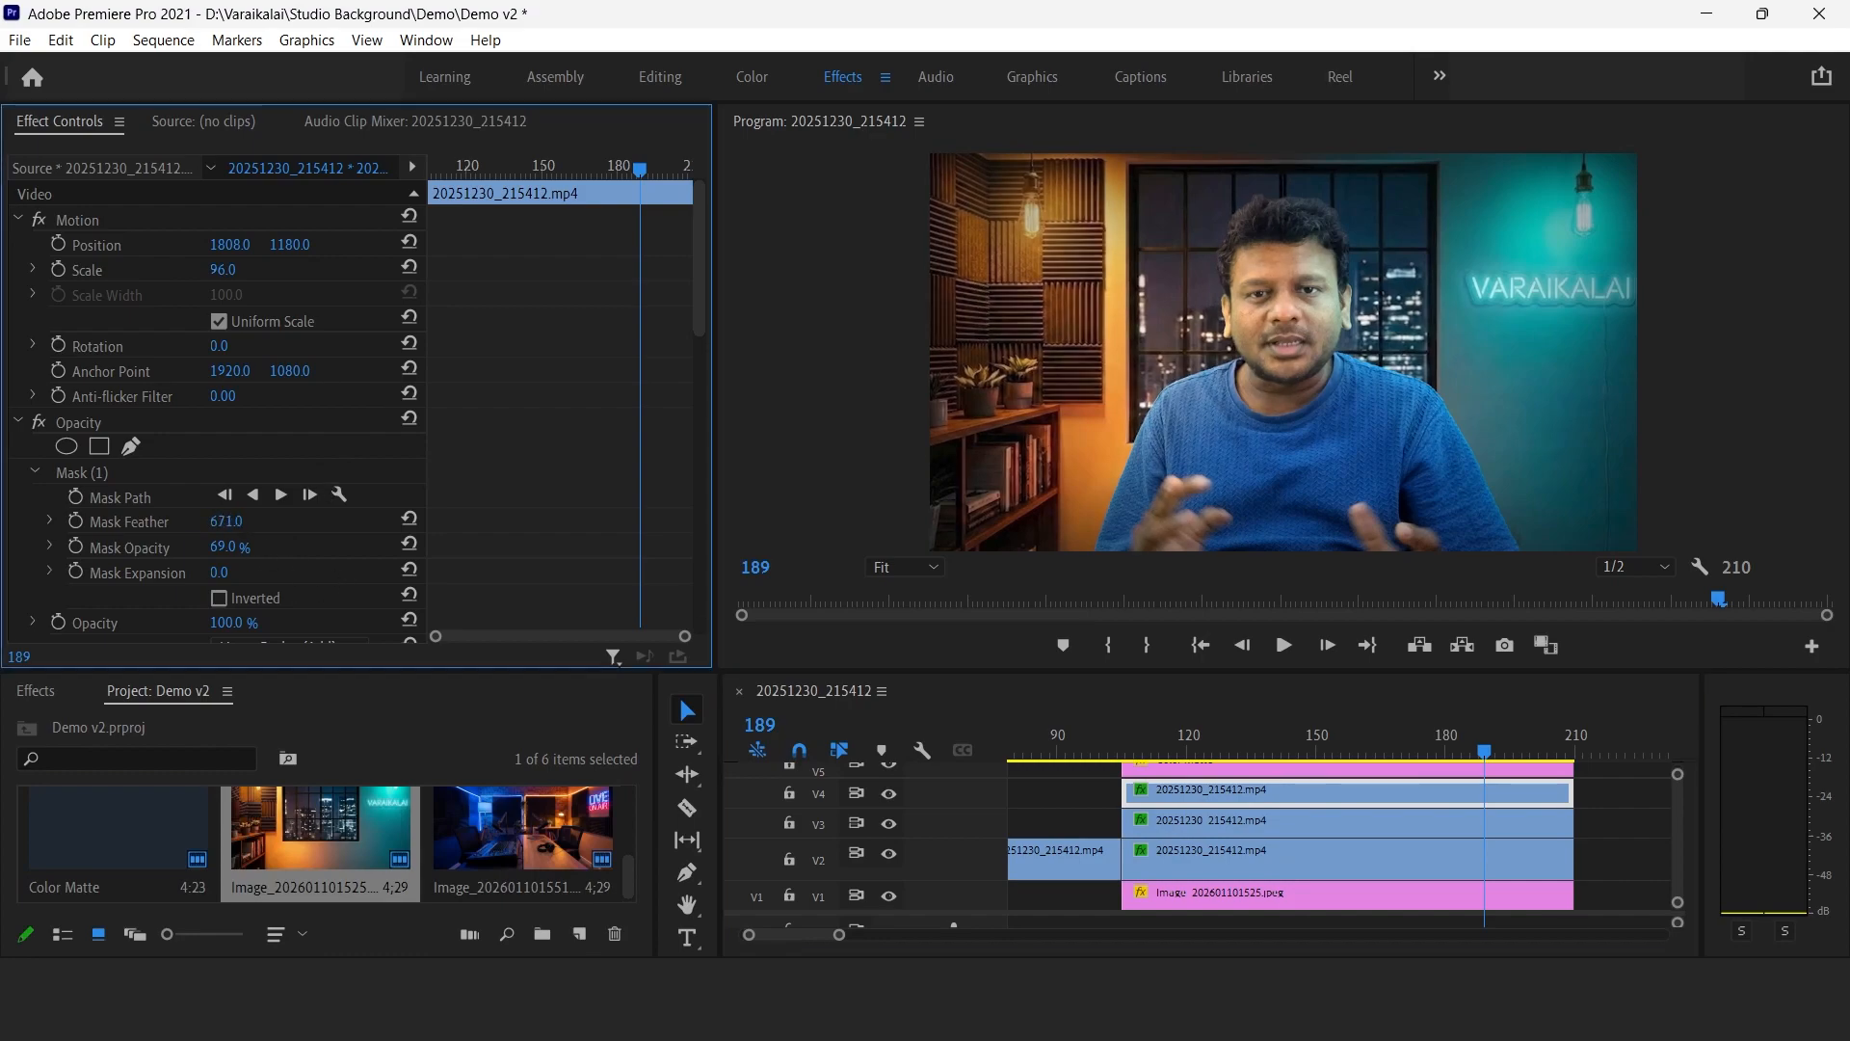
Set the V3 clip's Mask Feather to 164 and shift its opacity mask slightly upward over the presenter's face.
left_click(1253, 820)
left_click_drag(228, 521, 193, 521)
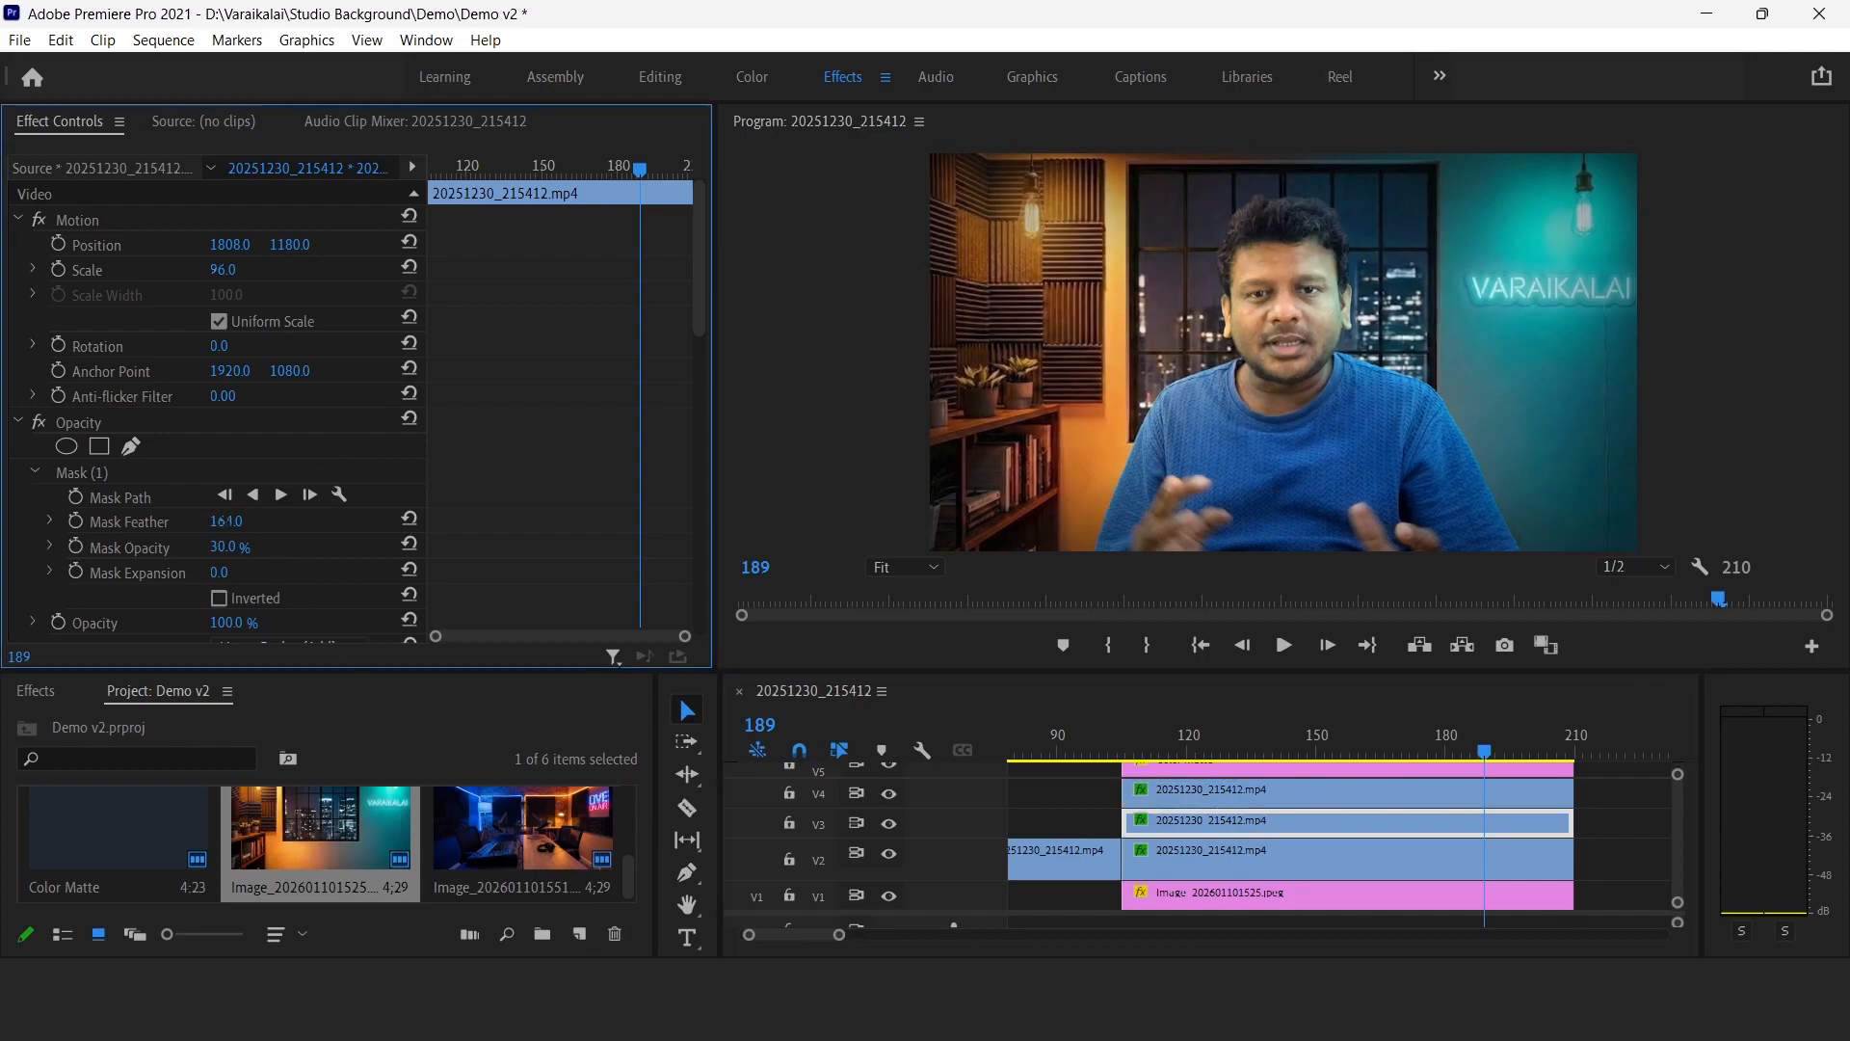
left_click(89, 471)
left_click_drag(1349, 327, 1345, 271)
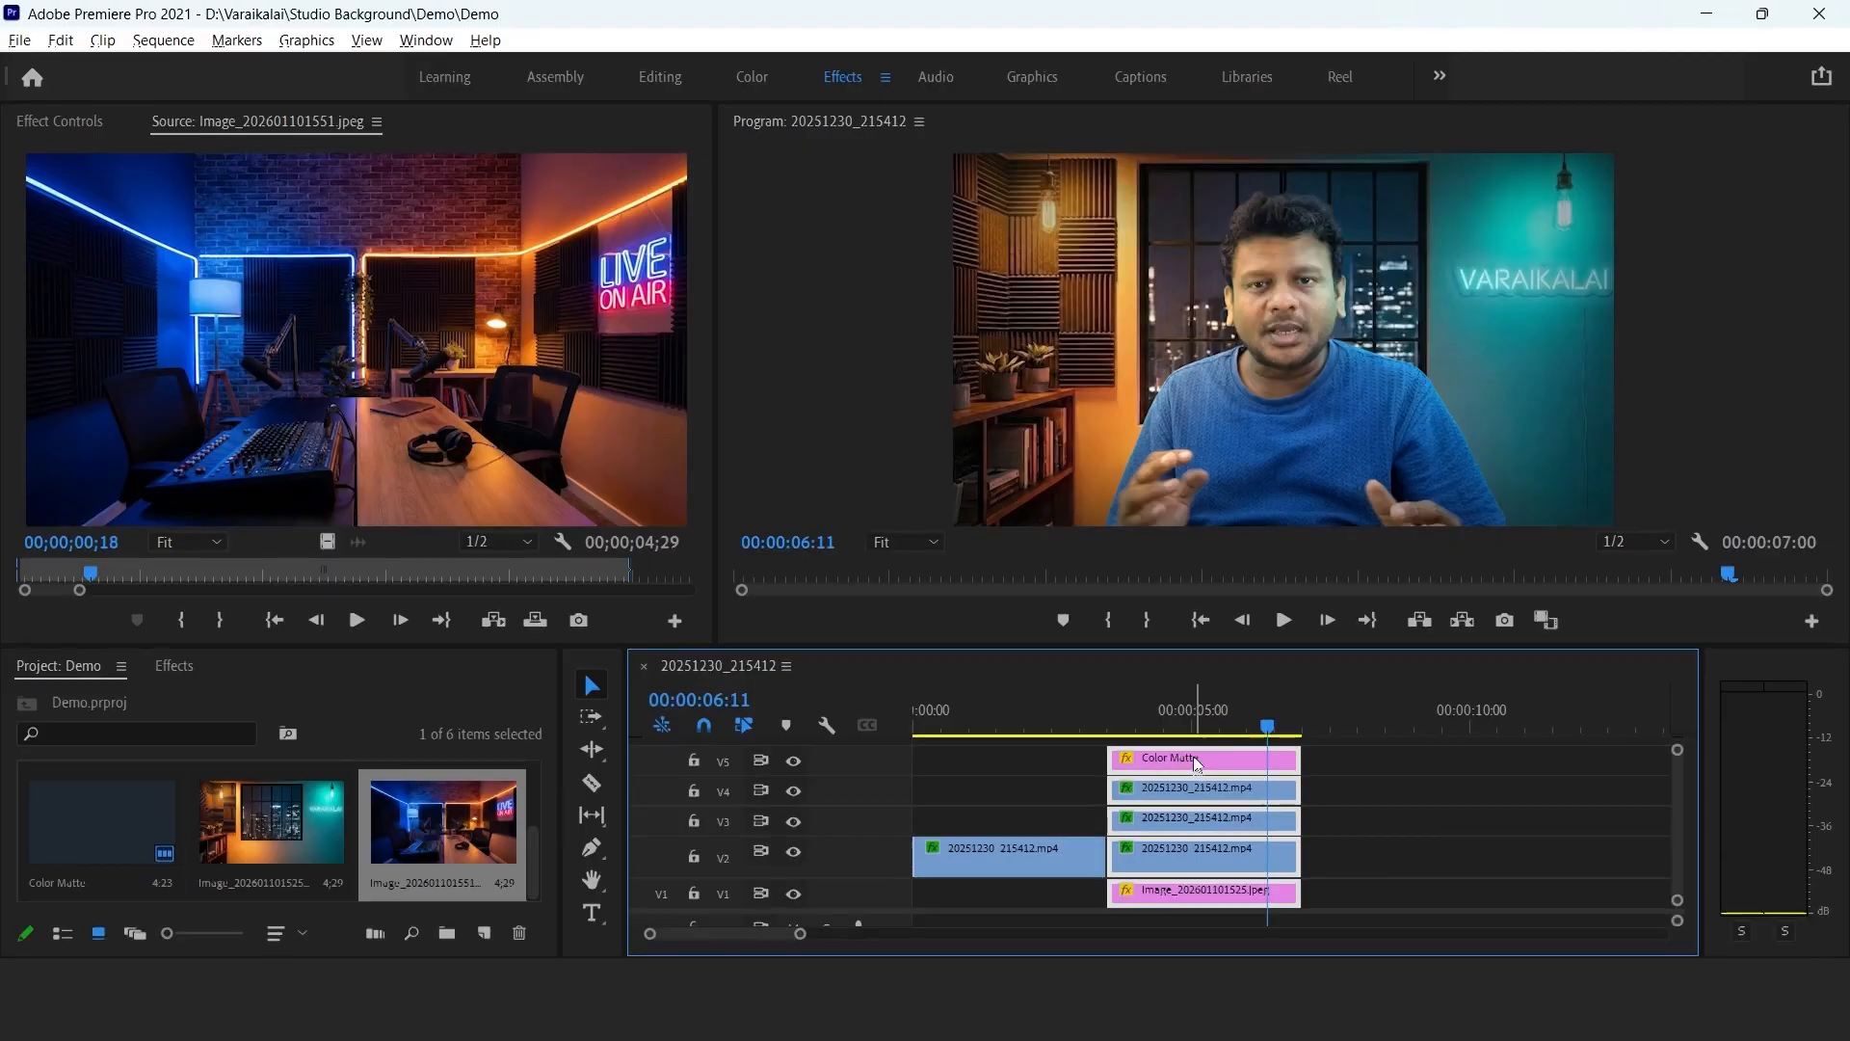
In the Demo project, paste a copy of the five-track composite after the original and replace its background with Image_202601101551.jpeg.
key("ctrl+v")
left_click(1430, 713)
left_click_drag(1432, 716, 1497, 723)
left_click_drag(440, 854, 1398, 894)
Change the Tint Map White To colour of the new composite's V3 clip from the first background's teal to a reddish orange.
left_click(1436, 721)
left_click(1438, 819)
left_click(59, 121)
left_click_drag(697, 299, 697, 588)
left_click(225, 528)
left_click(799, 419)
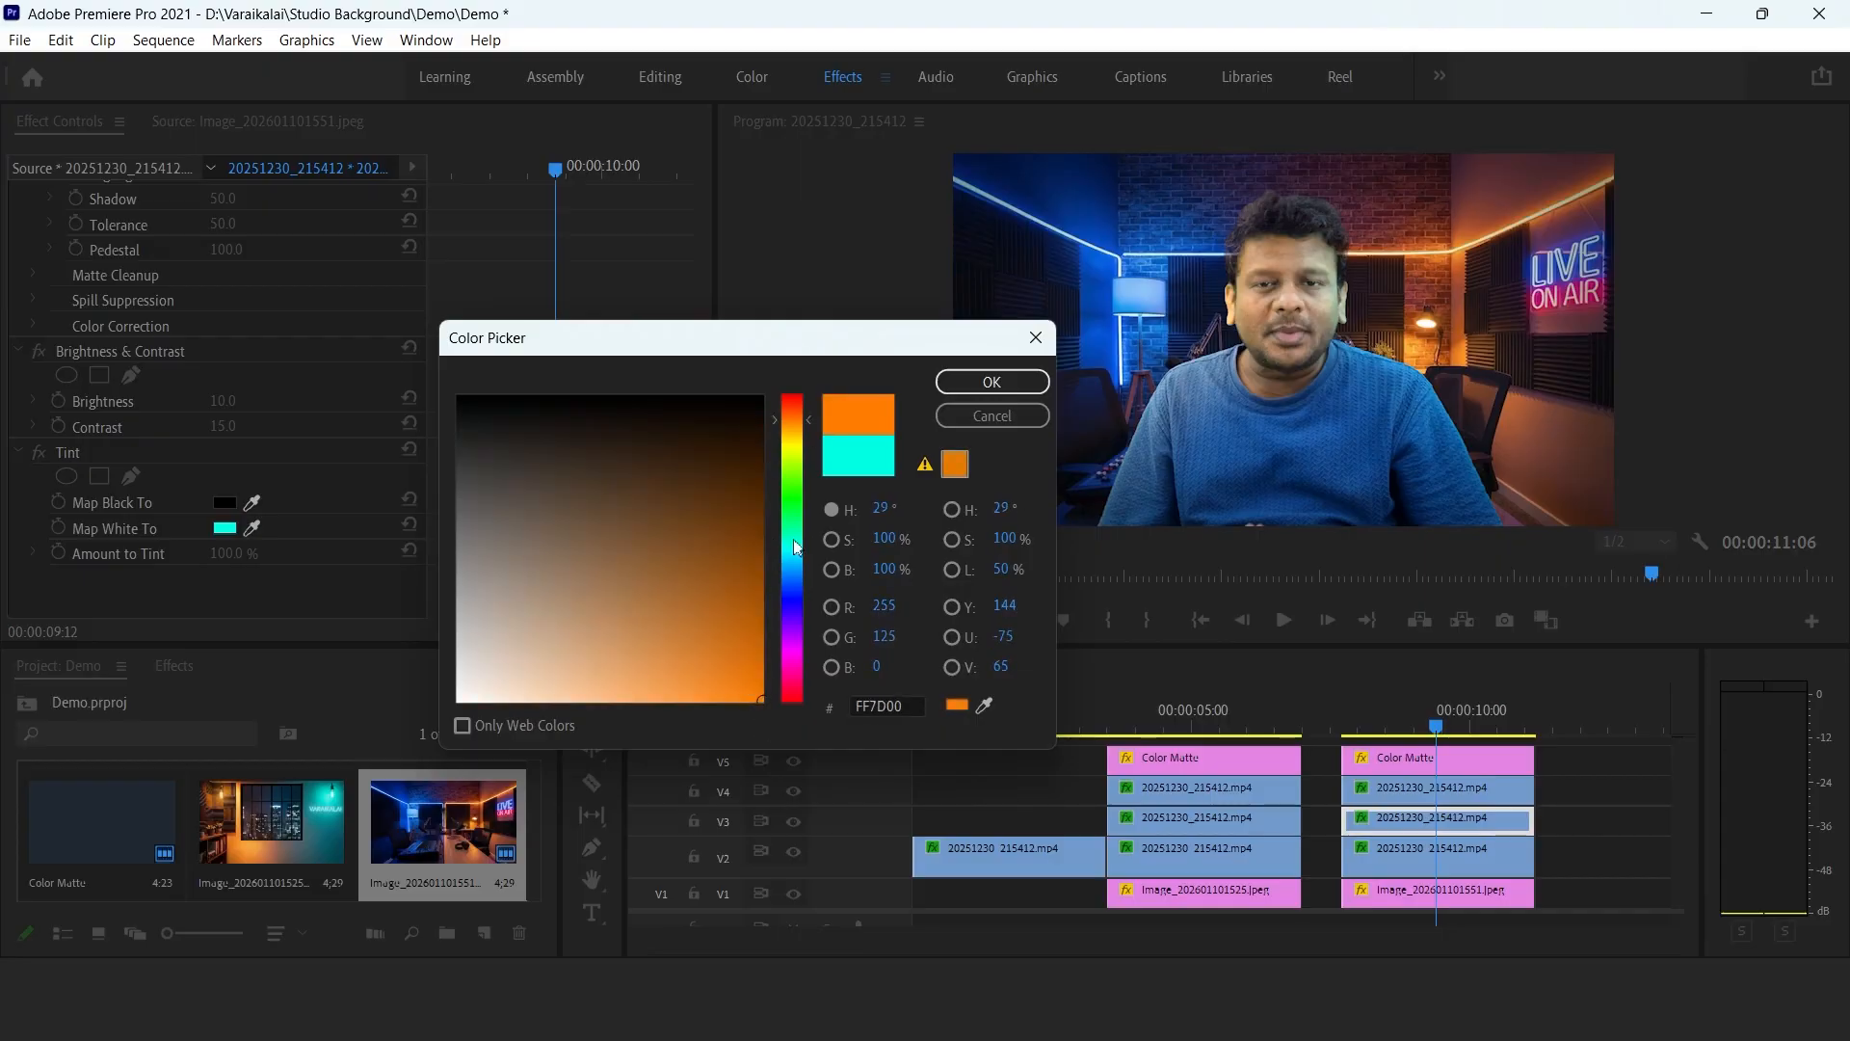
left_click(798, 408)
left_click(969, 382)
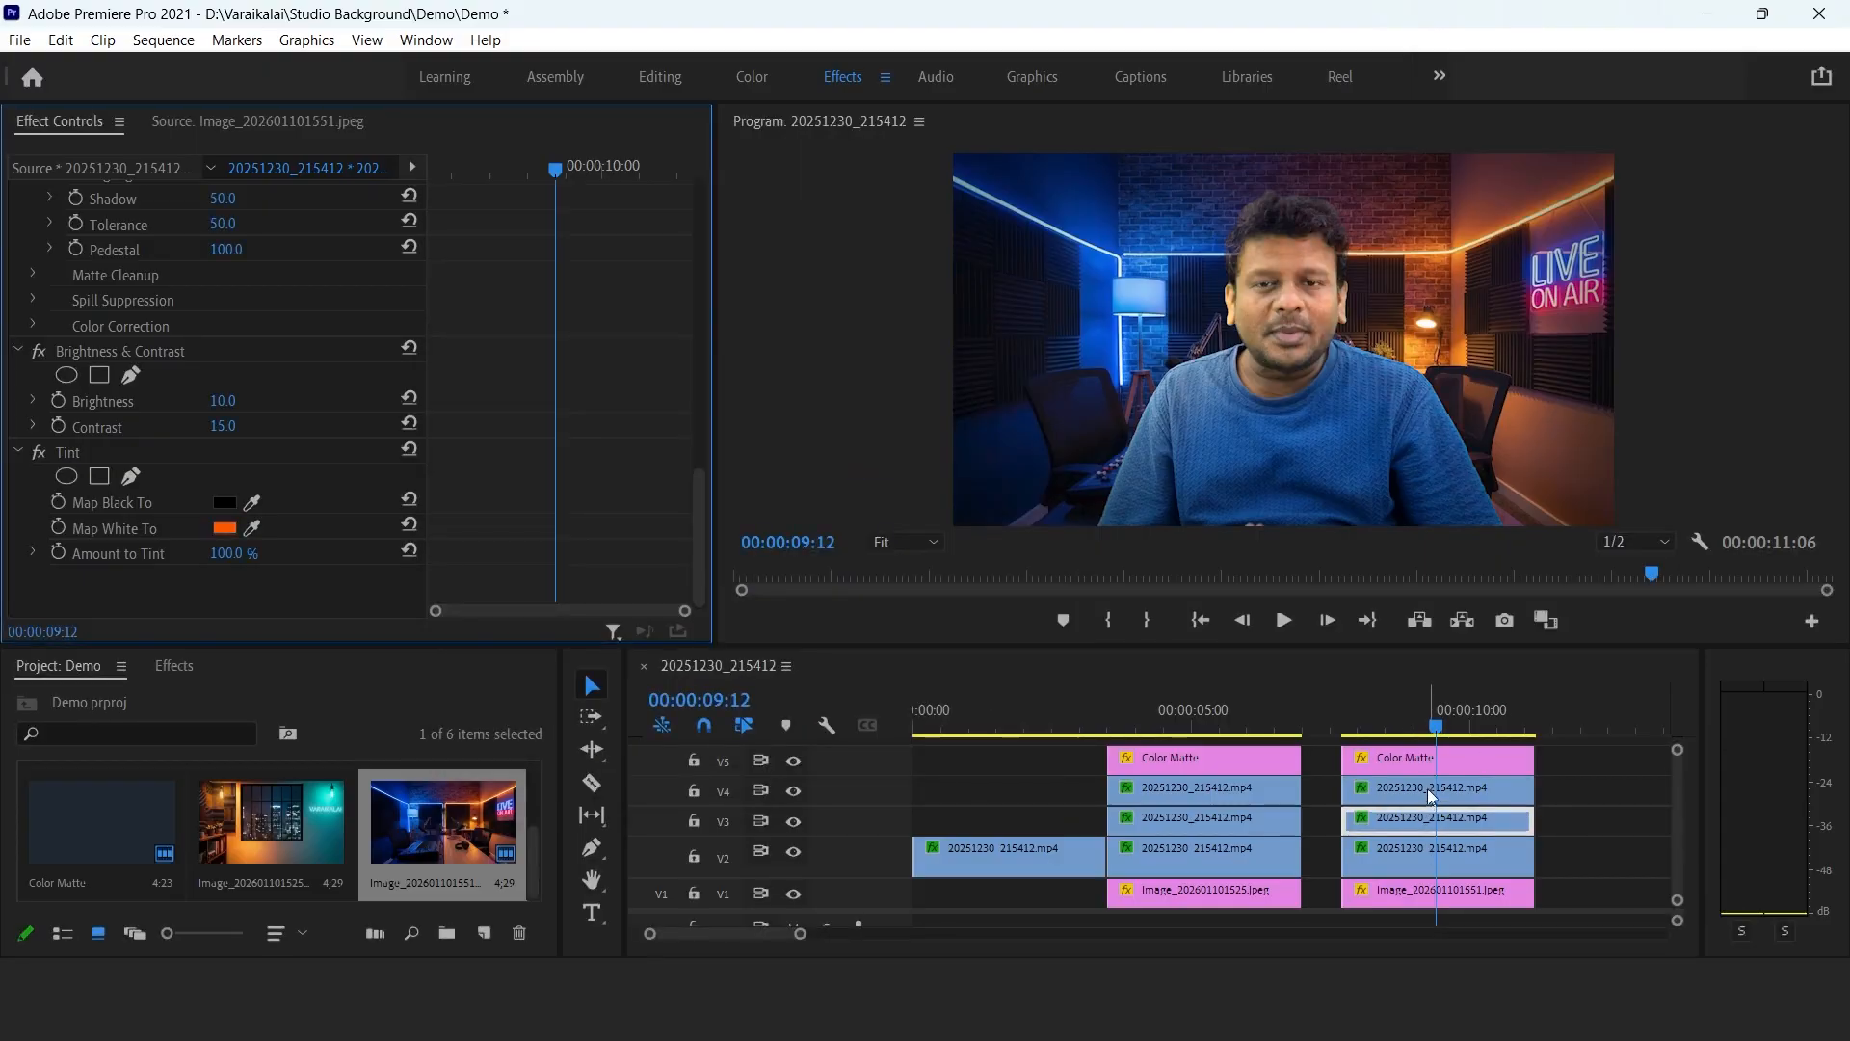
Change the Tint Map White To colour of the new composite's V4 clip to a saturated blue.
left_click(1432, 795)
scroll(212, 385, "down", 10)
left_click(225, 528)
left_click(790, 620)
left_click(790, 631)
left_click(790, 599)
left_click(992, 382)
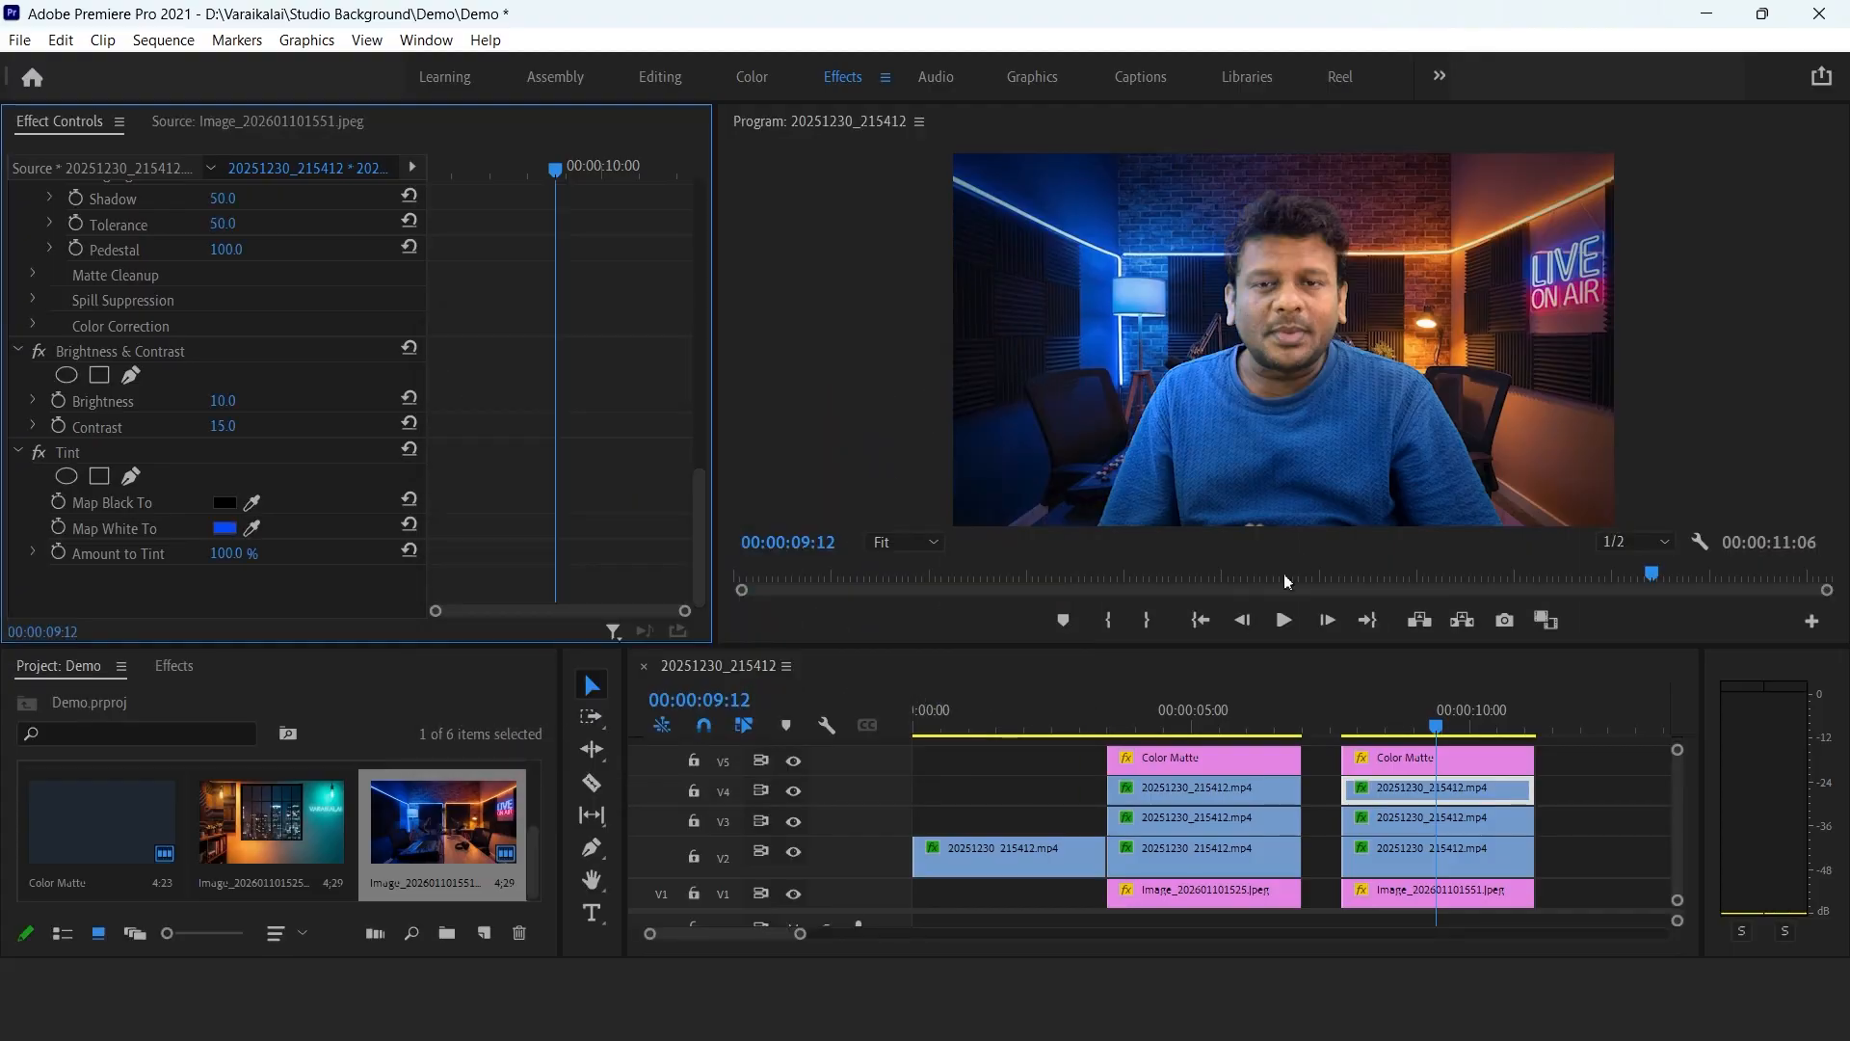
Enlarge the preview area, set the new V3 clip's Mask Feather to 71, and shift its opacity mask slightly toward the orange-lit side.
left_click_drag(1274, 645, 1247, 693)
left_click(1421, 830)
left_click(270, 471)
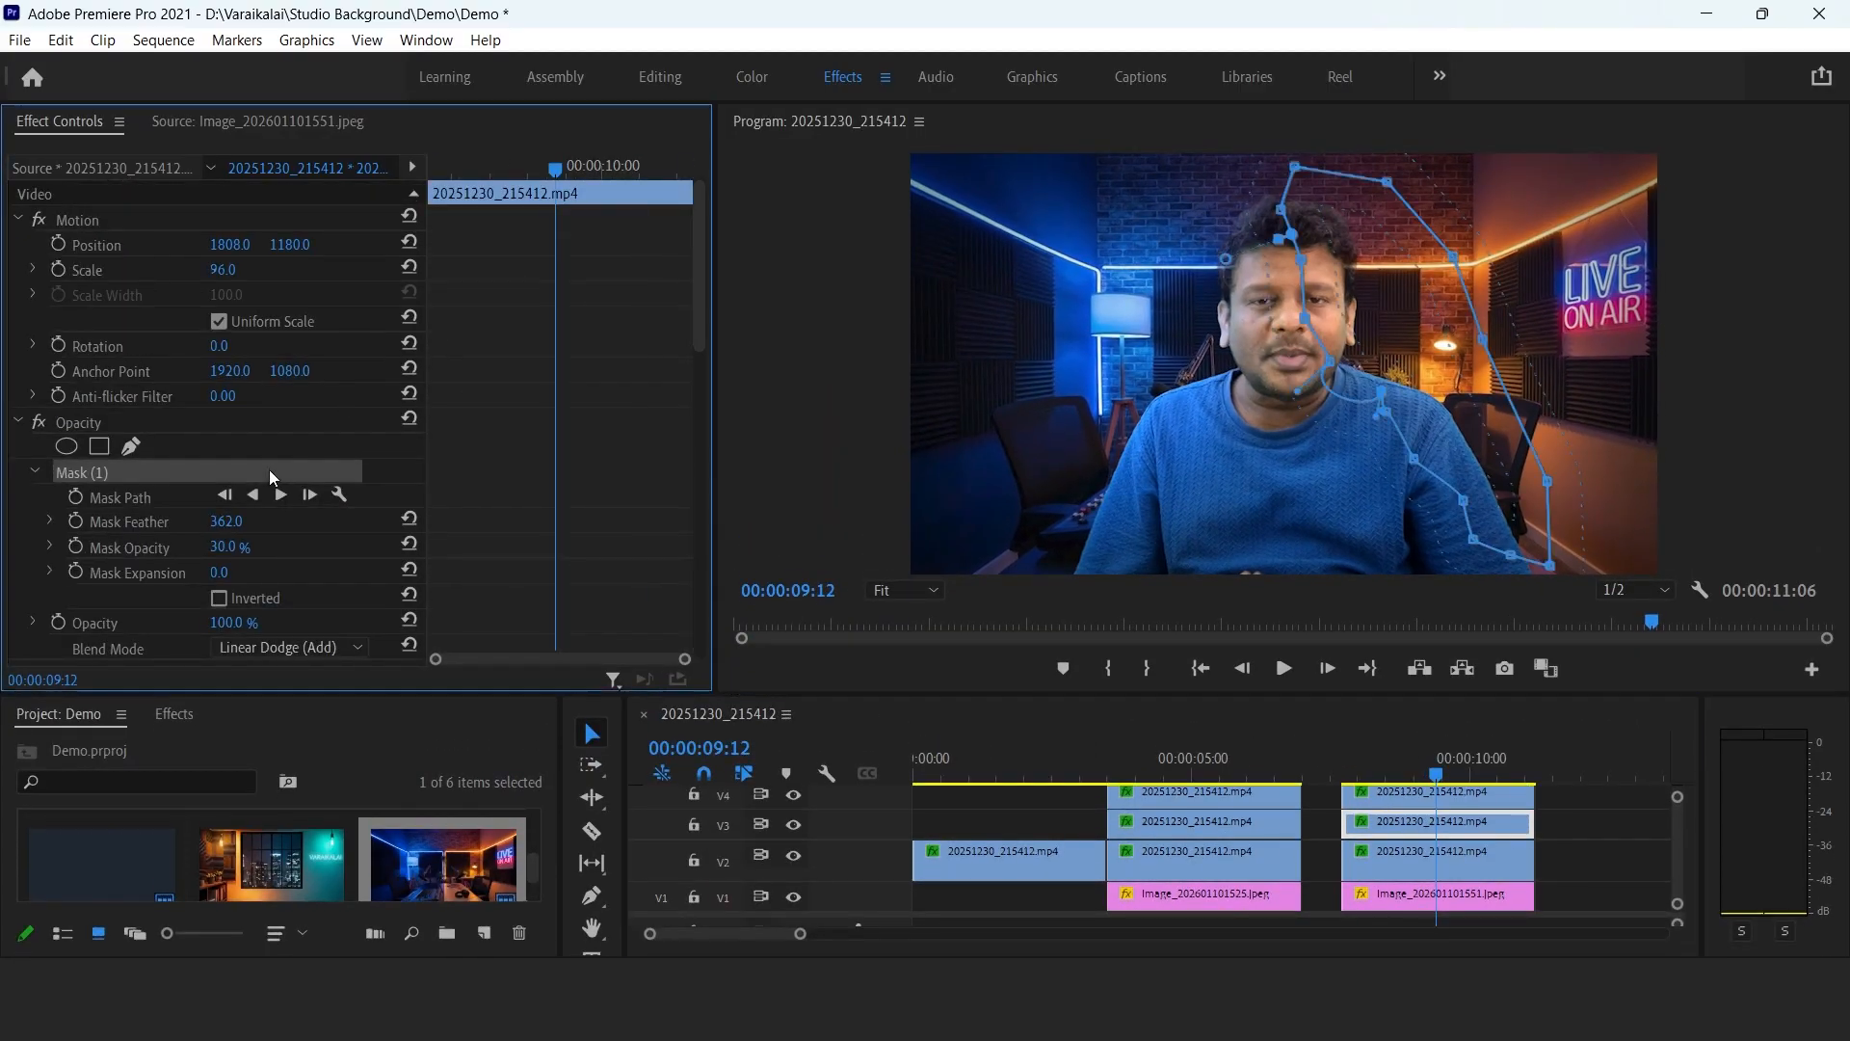
left_click_drag(214, 526, 223, 526)
left_click_drag(1332, 327, 1346, 331)
Set the new V4 clip's Mask Feather to 258 and move its opacity mask closer over the presenter's blue-lit side.
left_click(1426, 792)
left_click(280, 471)
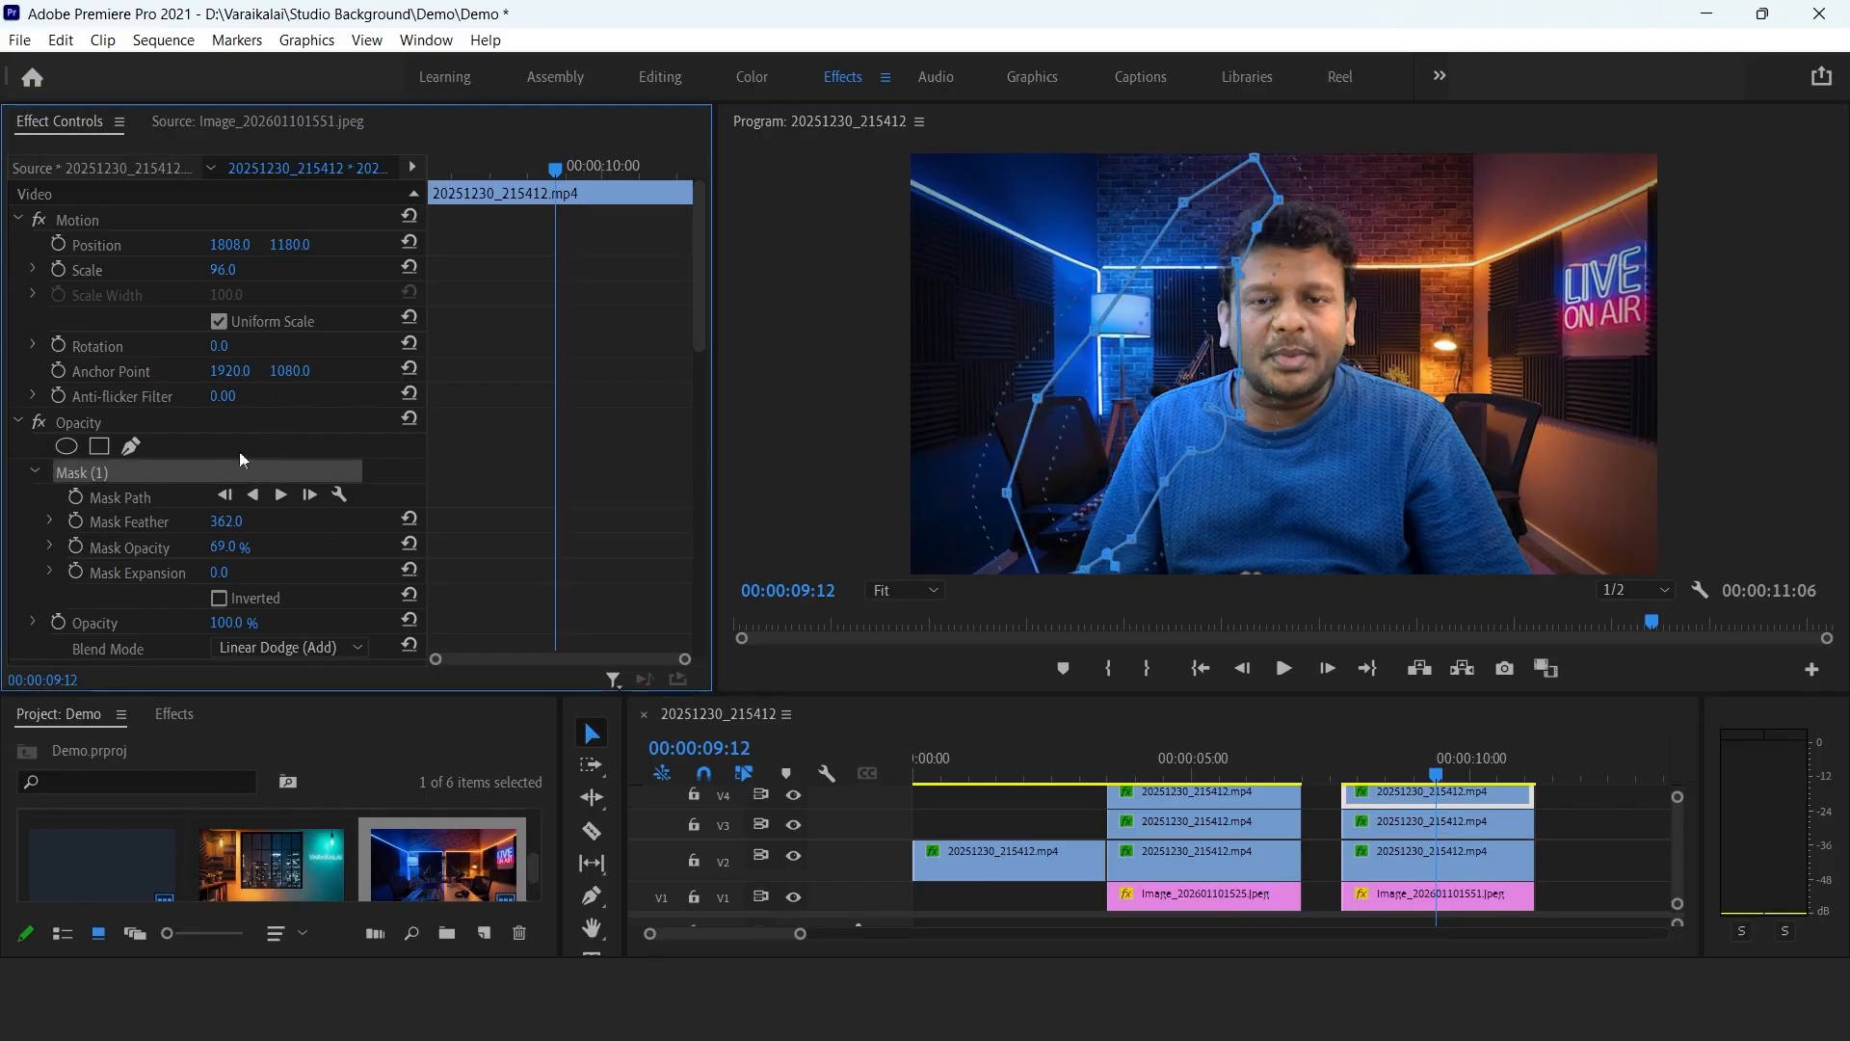
left_click_drag(1076, 376, 1104, 373)
left_click_drag(1312, 180, 1330, 197)
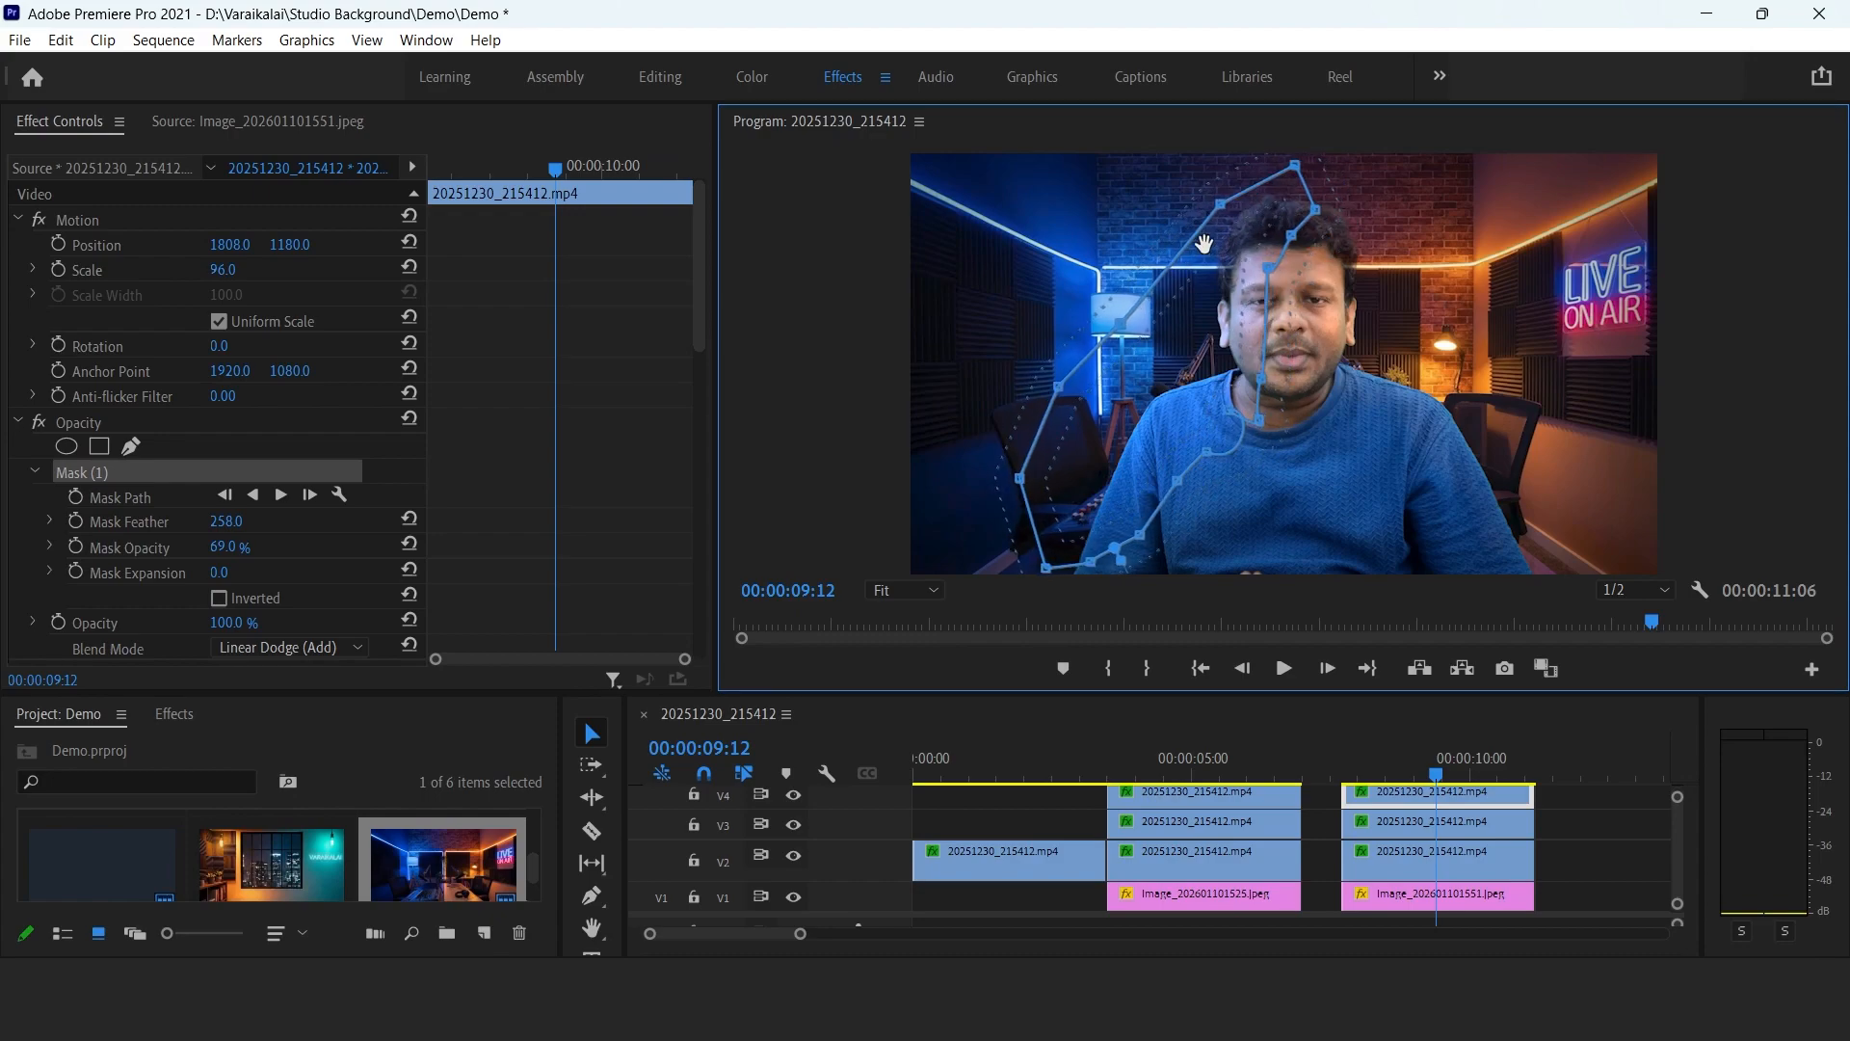
Refine the new V3 clip's opacity mask by adjusting its outline around the presenter's head and orange-lit shoulder.
left_click(1427, 822)
left_click(280, 471)
left_click_drag(1285, 159, 1267, 172)
left_click_drag(1489, 502, 1558, 589)
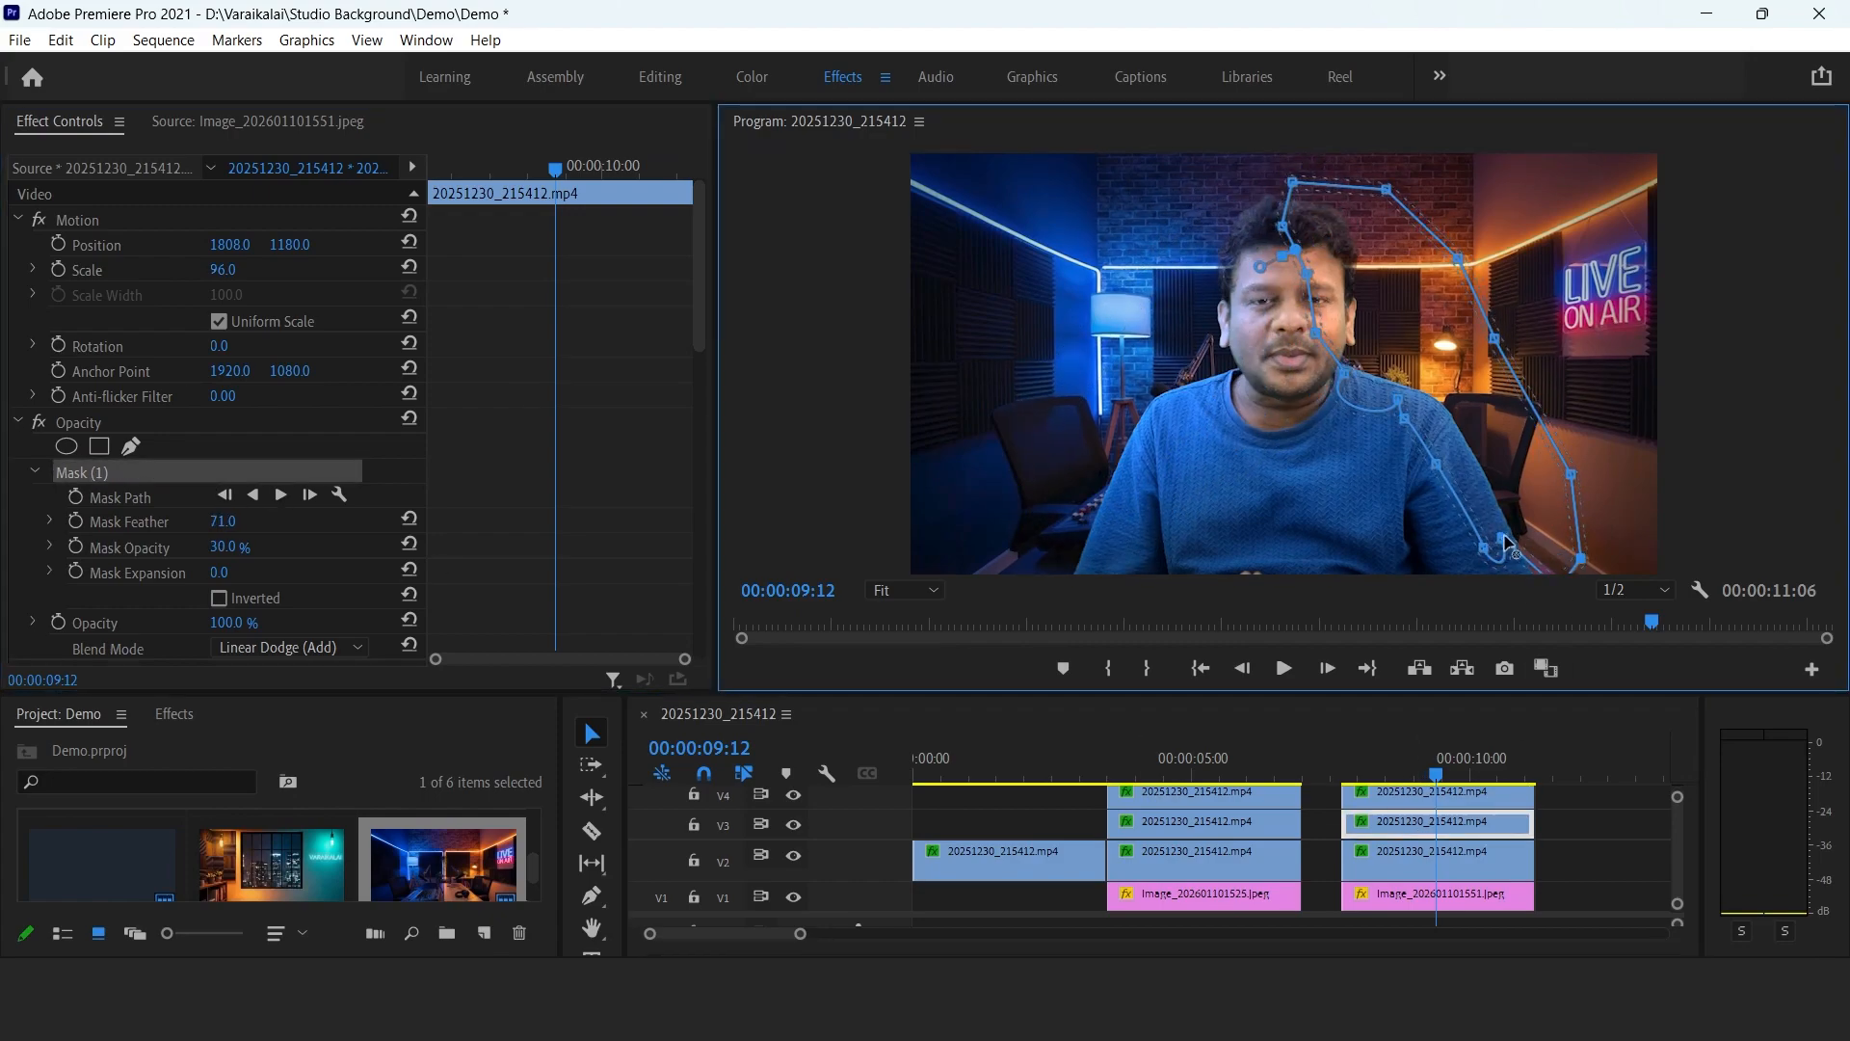